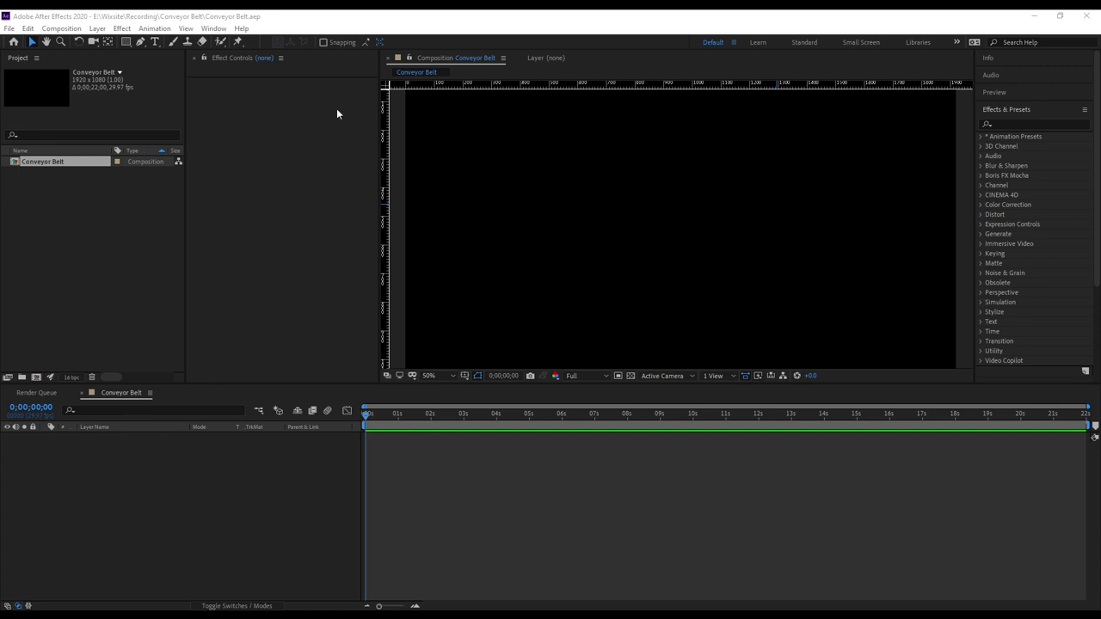
Step: Add an empty shape layer named 'Raw Image' to Conveyor Belt and zoom the viewer to 100%
{"action": "left_click", "coordinate": [186, 30]}
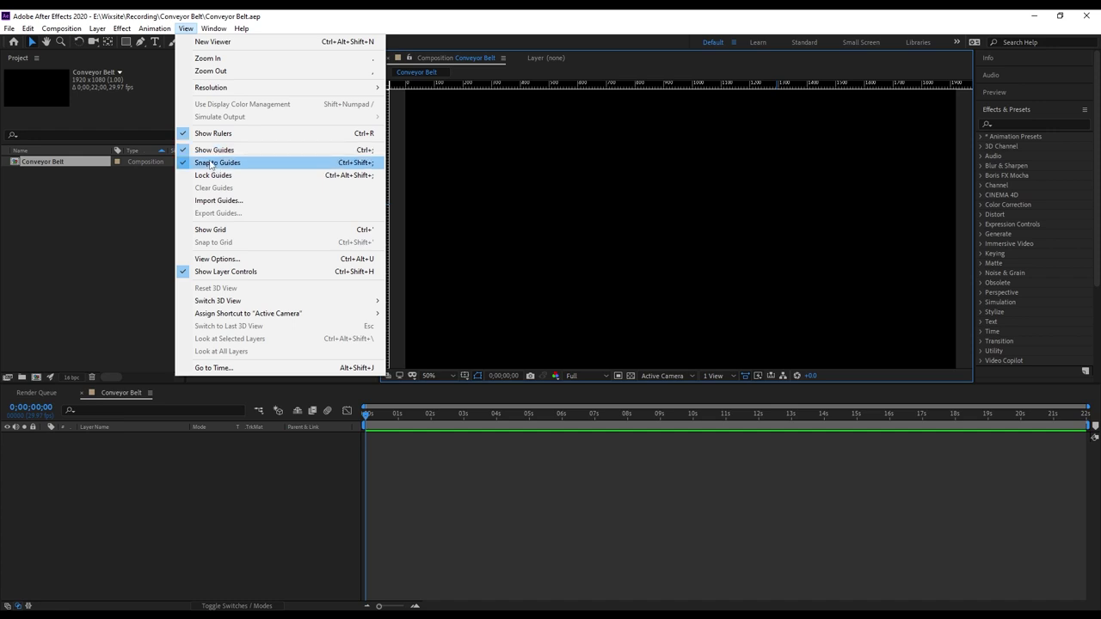
{"action": "left_click", "coordinate": [133, 487]}
{"action": "right_click", "coordinate": [133, 487]}
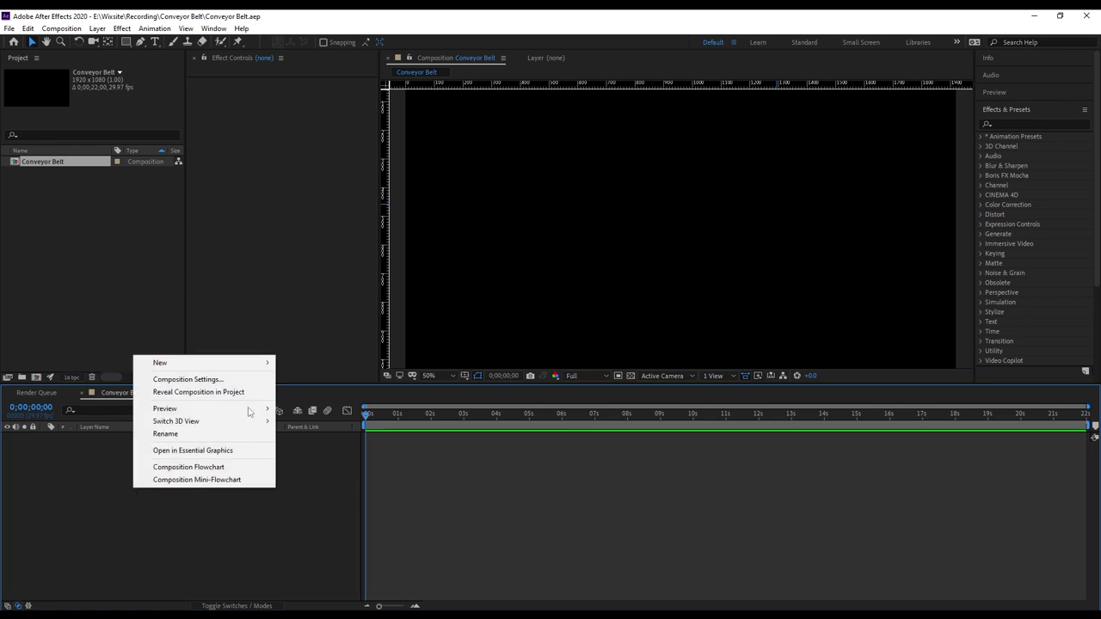
{"action": "mouse_move", "coordinate": [229, 365]}
{"action": "left_click", "coordinate": [349, 454]}
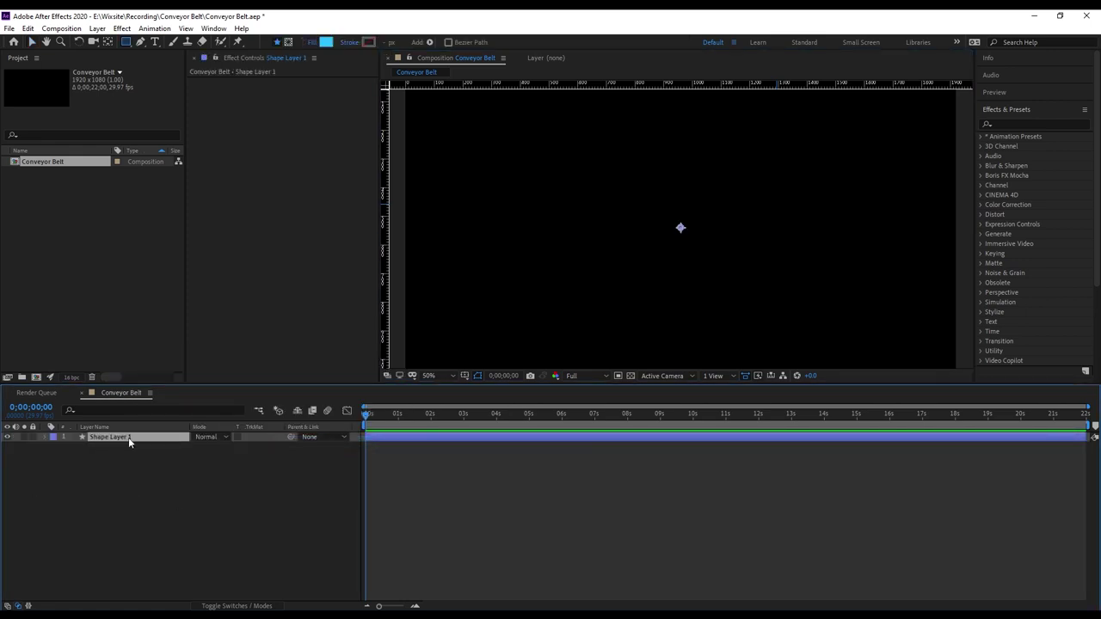
{"action": "key", "text": "Return"}
{"action": "type", "text": "Raw I"}
{"action": "type", "text": "mage"}
{"action": "key", "text": "Return"}
{"action": "scroll", "coordinate": [685, 197], "scroll_direction": "up", "scroll_amount": 2}
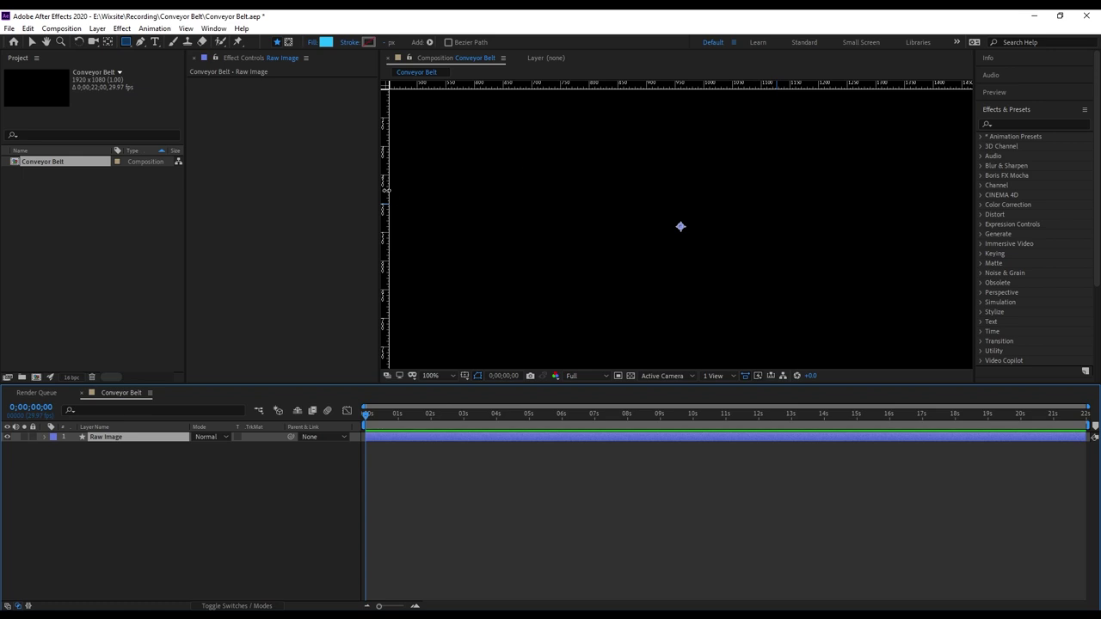
Step: Place two vertical guides and two horizontal guides around the composition centre
{"action": "left_click_drag", "start_coordinate": [386, 190], "coordinate": [647, 196]}
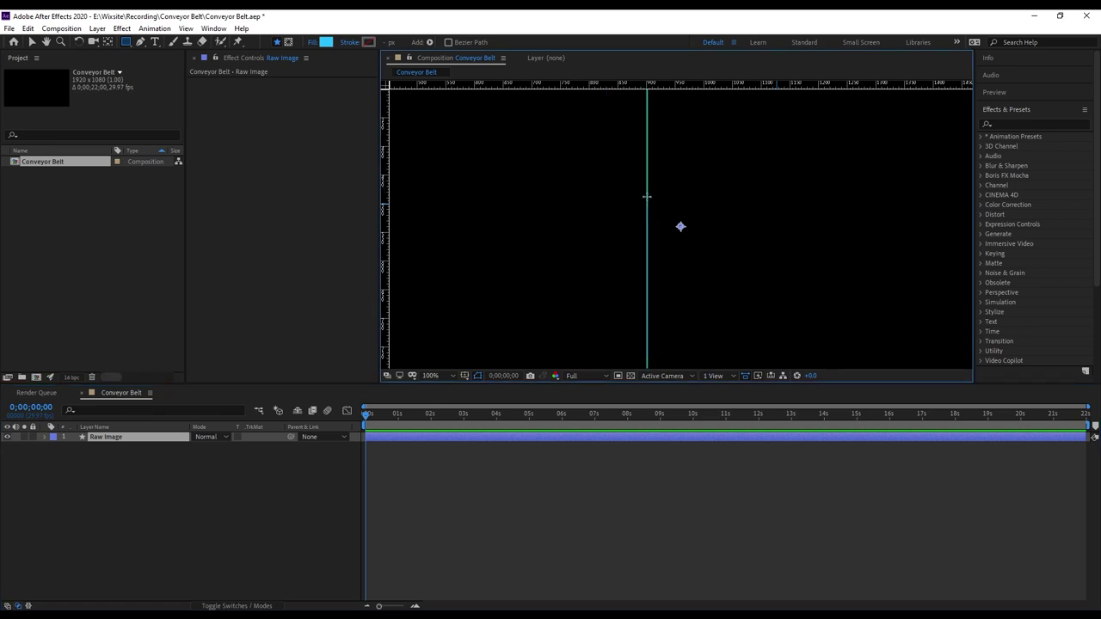
{"action": "left_click_drag", "start_coordinate": [387, 190], "coordinate": [704, 192]}
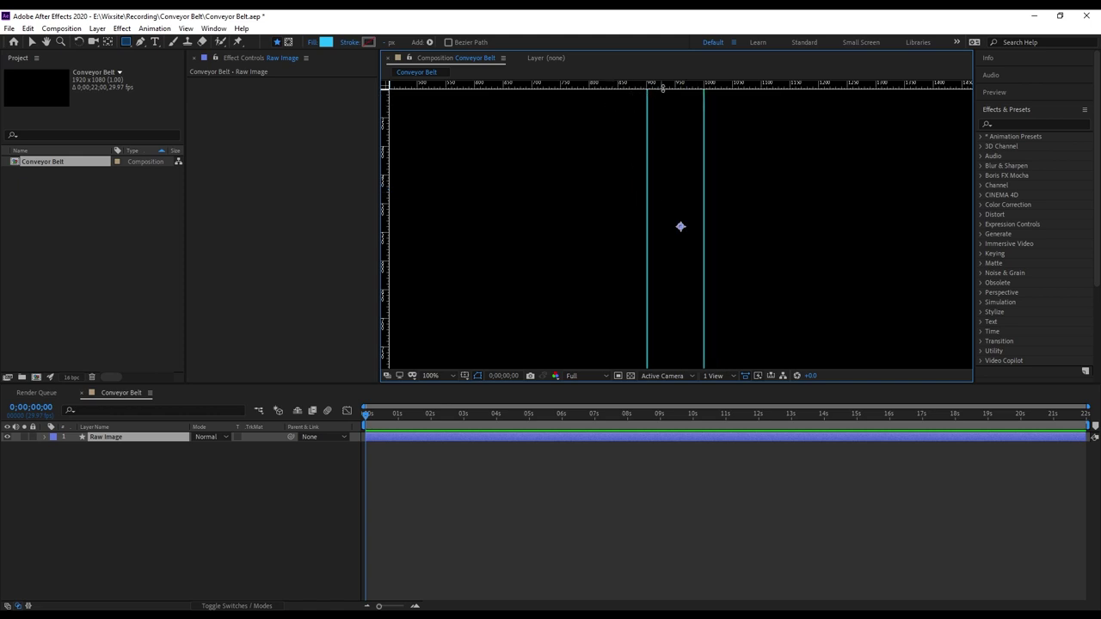
{"action": "left_click_drag", "start_coordinate": [663, 85], "coordinate": [652, 175]}
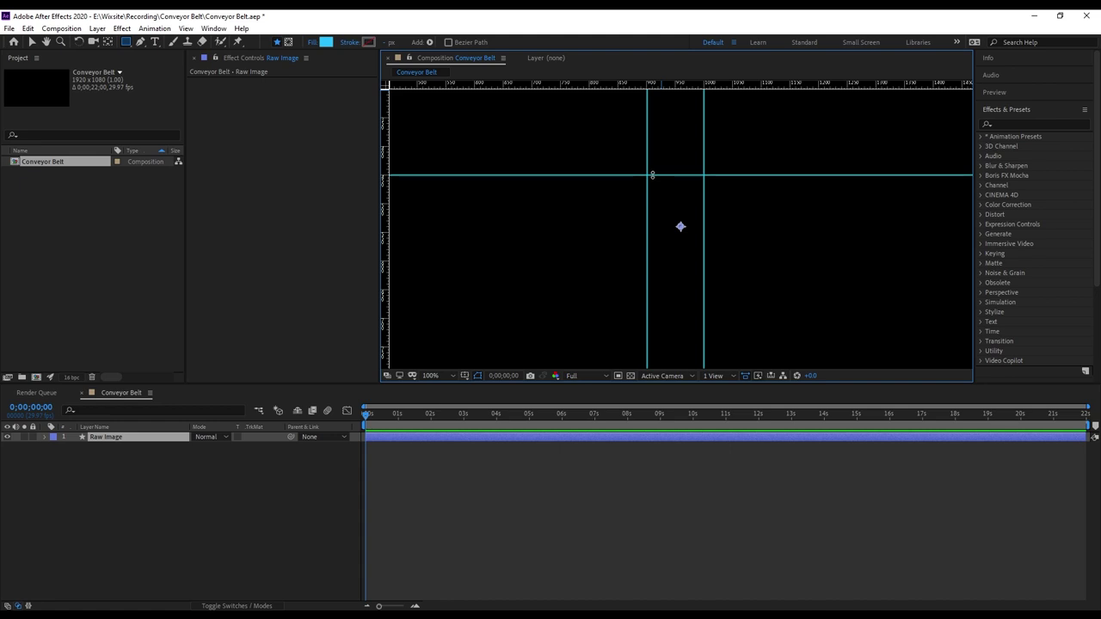
{"action": "left_click_drag", "start_coordinate": [654, 86], "coordinate": [662, 260]}
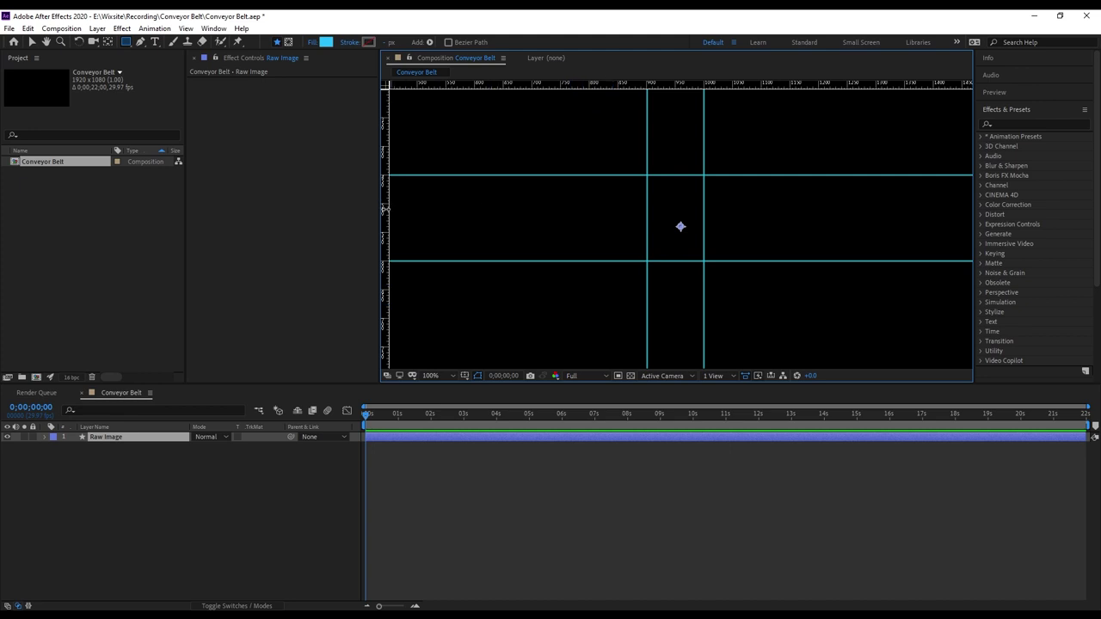
Step: Add two more vertical guides further left and right, nudging them into position
{"action": "left_click_drag", "start_coordinate": [384, 210], "coordinate": [632, 210]}
{"action": "left_click_drag", "start_coordinate": [631, 209], "coordinate": [618, 210]}
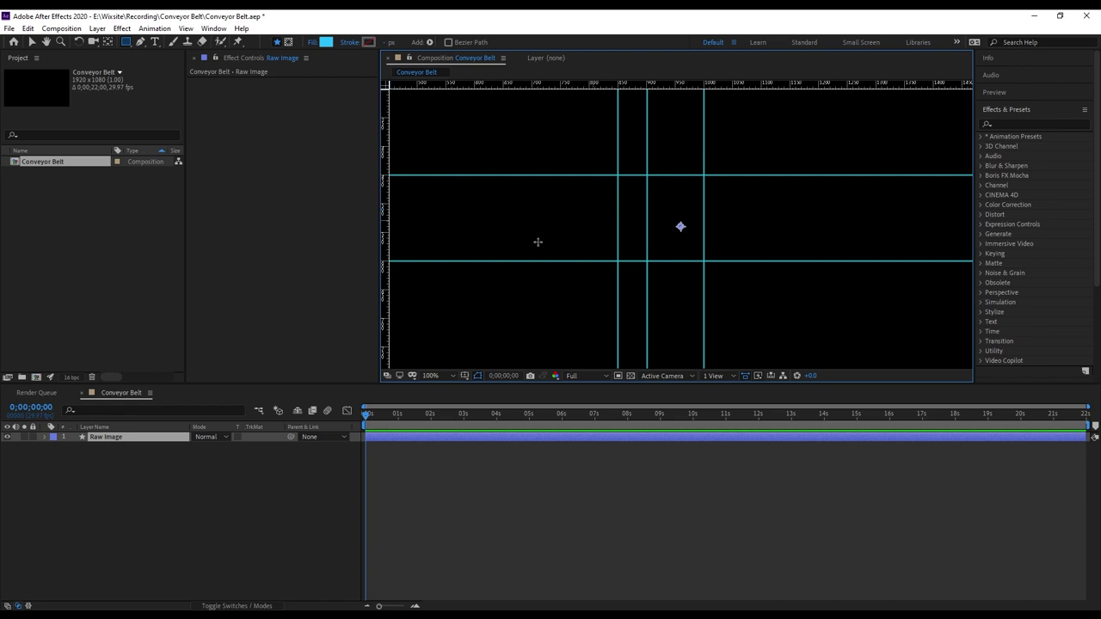
{"action": "left_click_drag", "start_coordinate": [385, 200], "coordinate": [735, 194]}
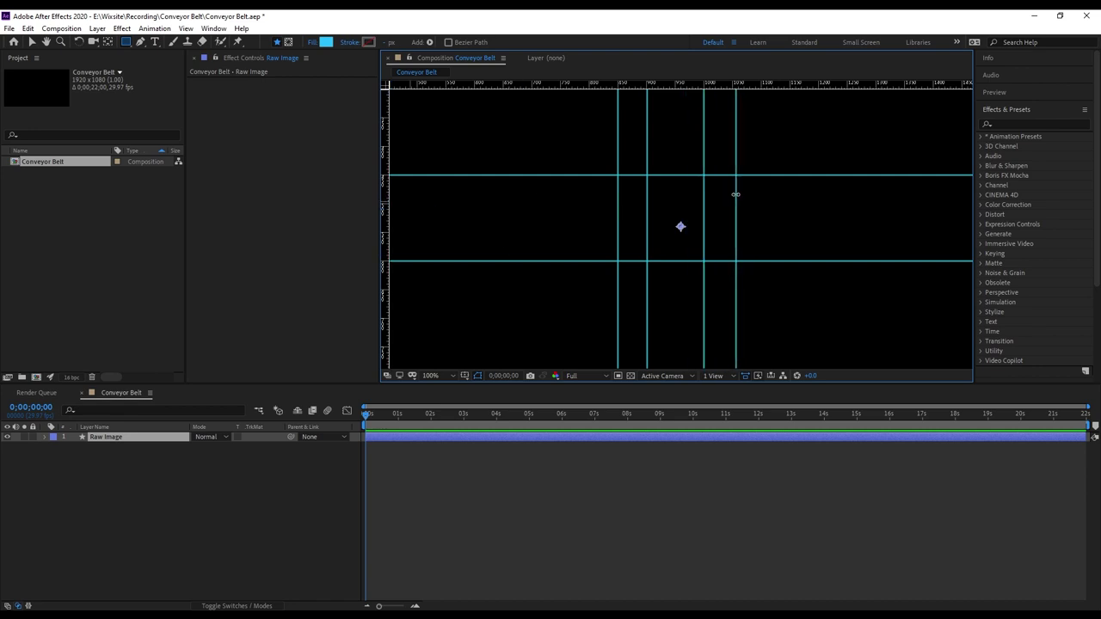
{"action": "left_click_drag", "start_coordinate": [736, 195], "coordinate": [733, 195]}
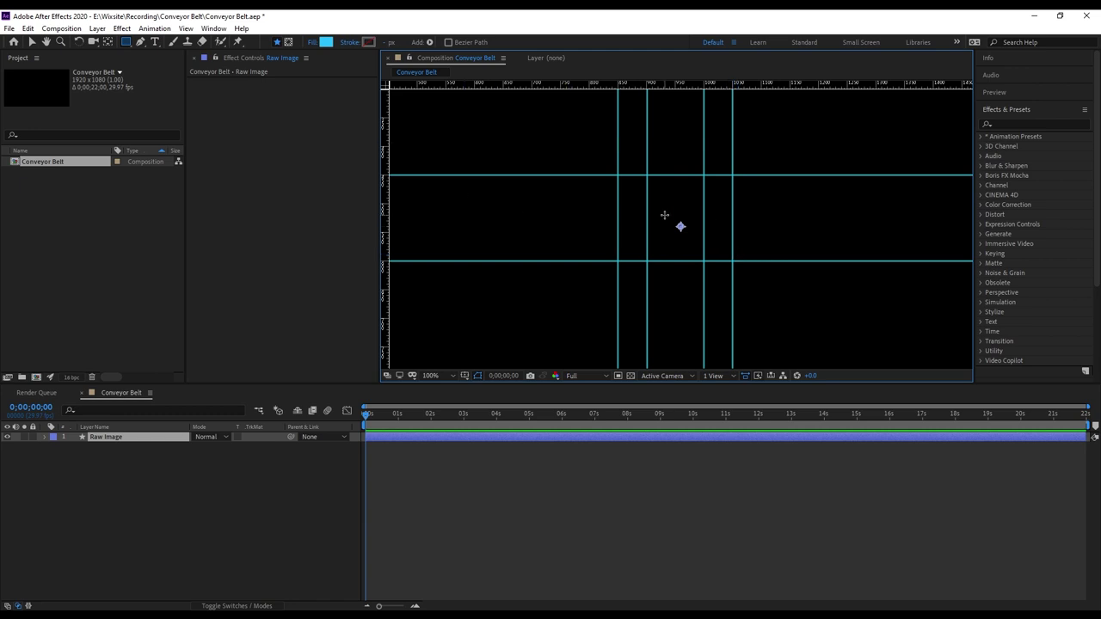
Step: Switch to the Pen tool with a solid light-blue fill (68D3FF)
{"action": "left_click", "coordinate": [185, 28]}
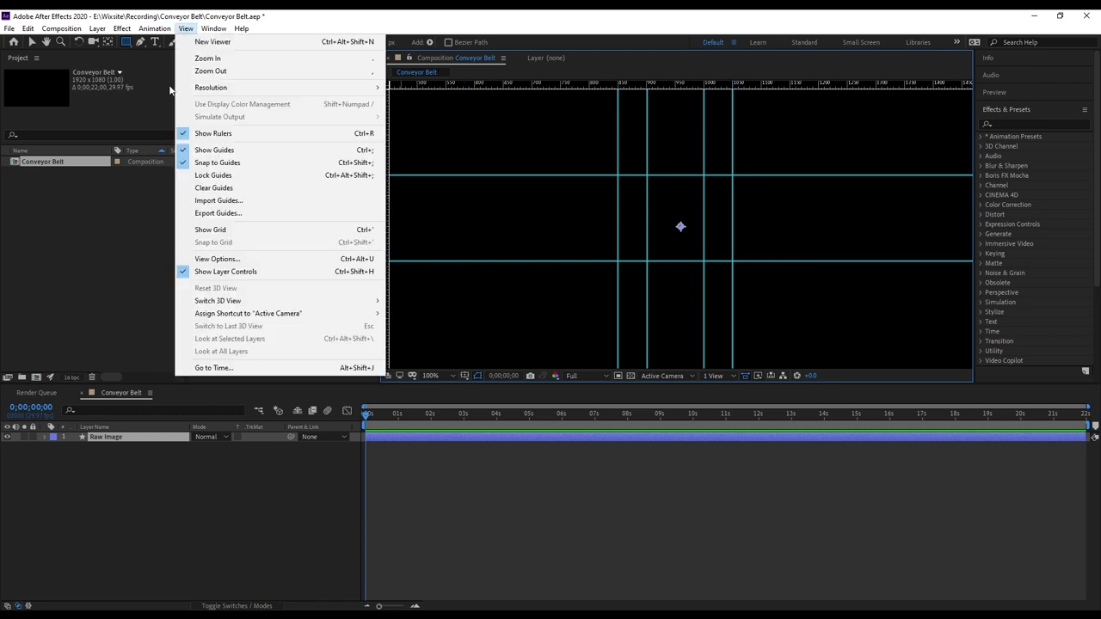
{"action": "left_click", "coordinate": [328, 17]}
{"action": "key", "text": "F3"}
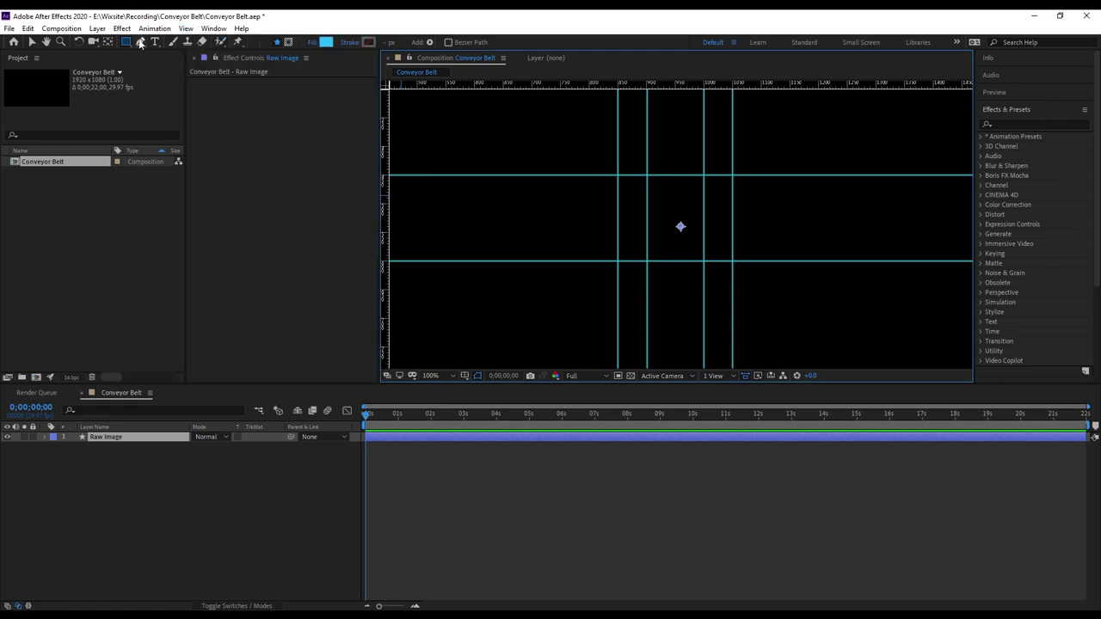
{"action": "left_click", "coordinate": [140, 43]}
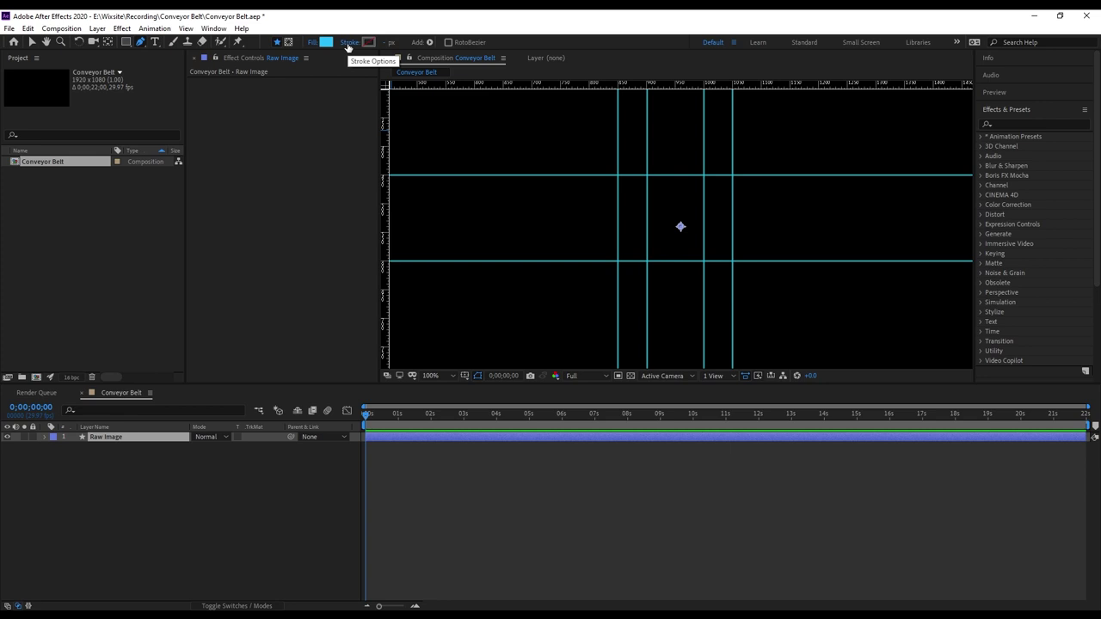
{"action": "left_click", "coordinate": [311, 42]}
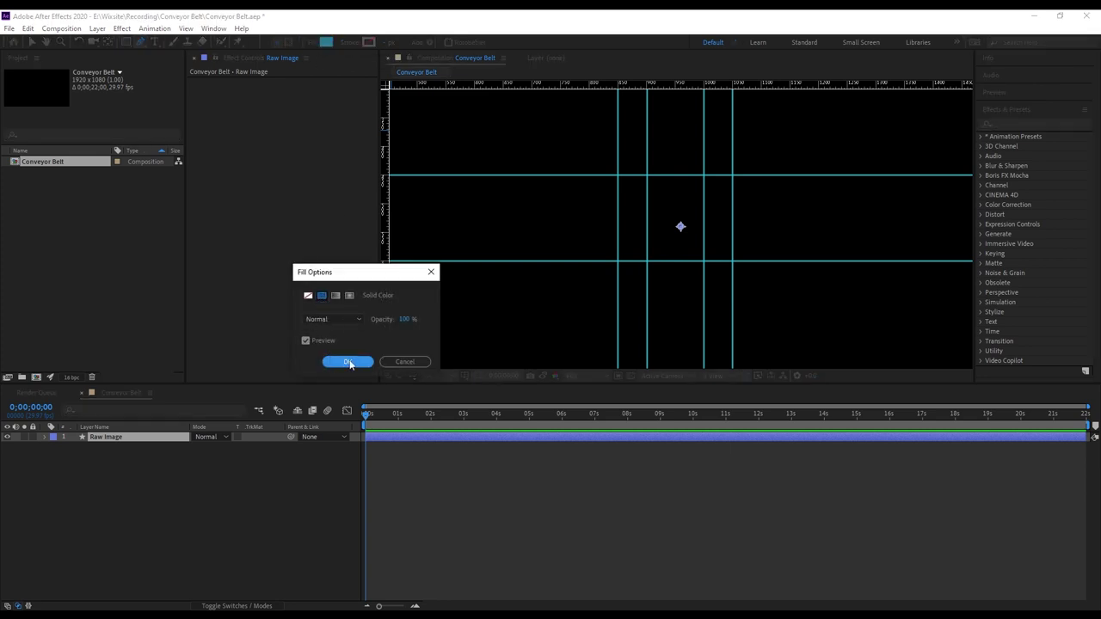
{"action": "left_click", "coordinate": [348, 362]}
{"action": "left_click", "coordinate": [326, 42]}
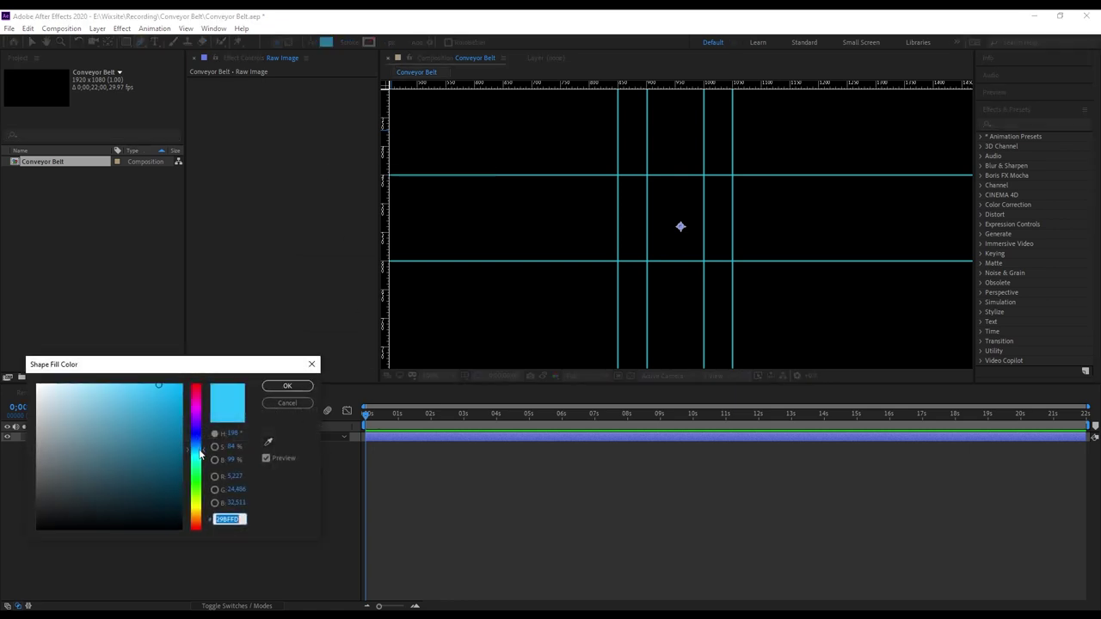
{"action": "left_click_drag", "start_coordinate": [144, 398], "coordinate": [122, 384]}
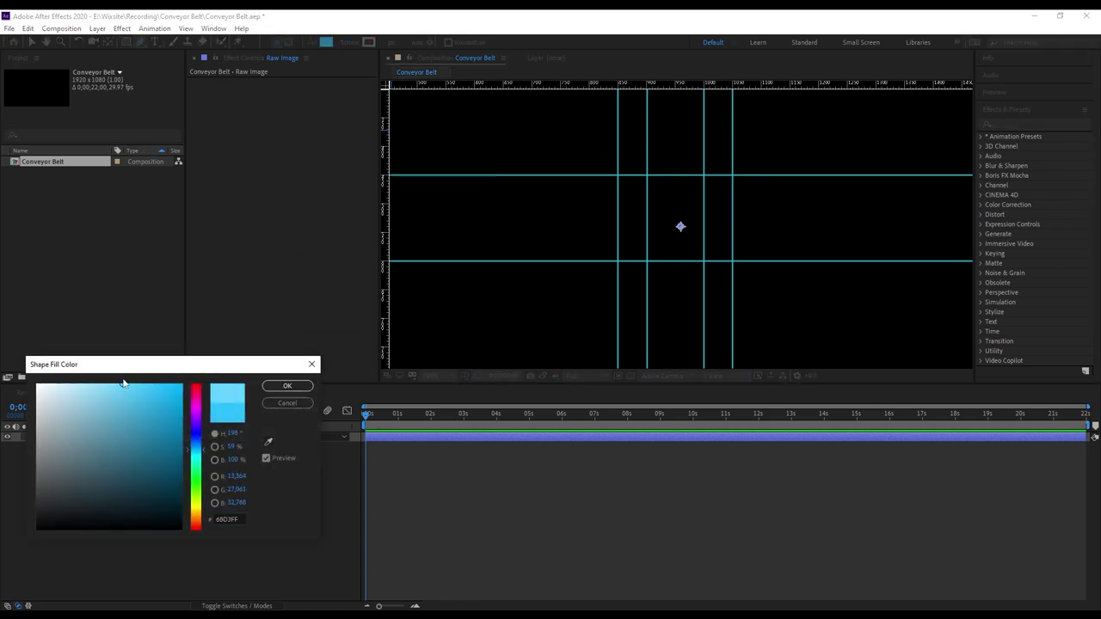
{"action": "left_click", "coordinate": [286, 388]}
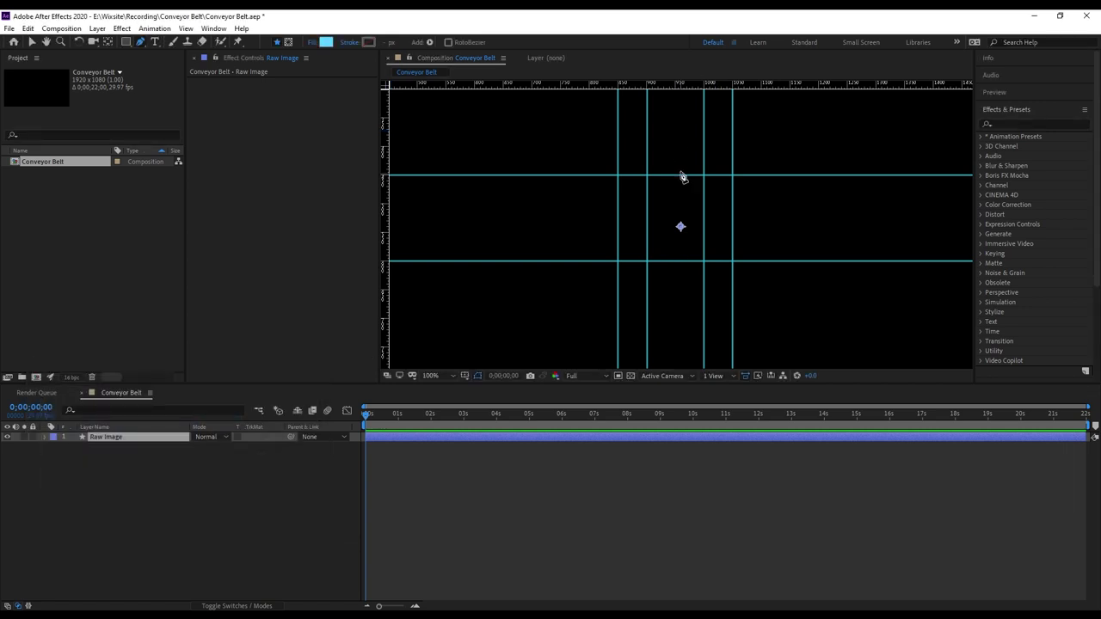
Step: Draw a closed parallelogram on the guide crossings, snapping the lower-left corner onto its guide
{"action": "left_click", "coordinate": [605, 275]}
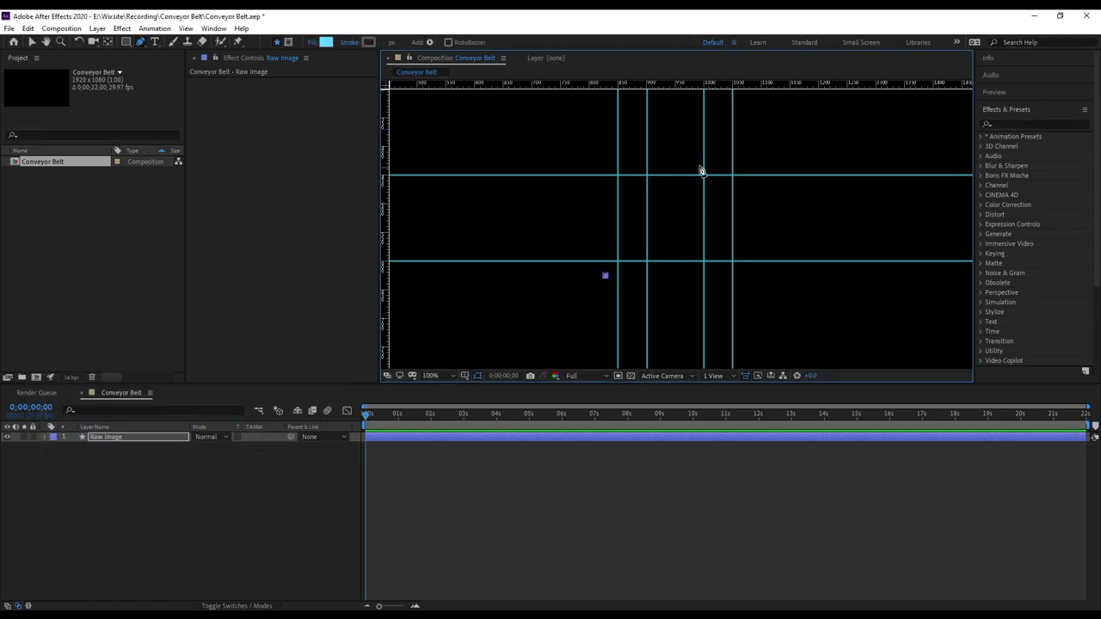
{"action": "left_click", "coordinate": [647, 174]}
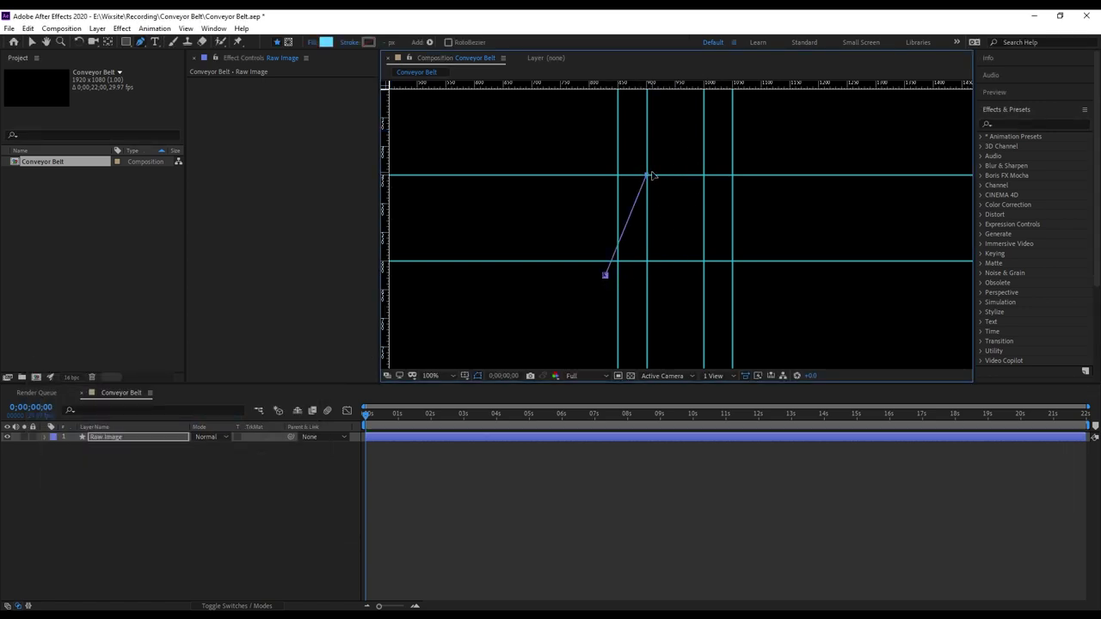
{"action": "left_click", "coordinate": [733, 175]}
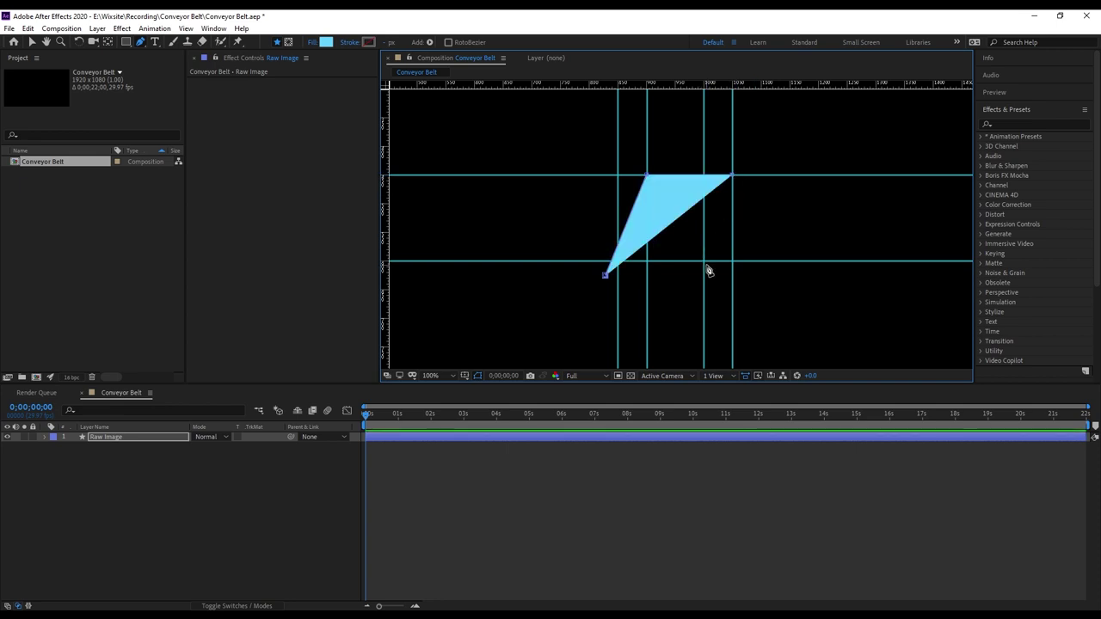
{"action": "left_click", "coordinate": [703, 261]}
{"action": "left_click", "coordinate": [606, 275]}
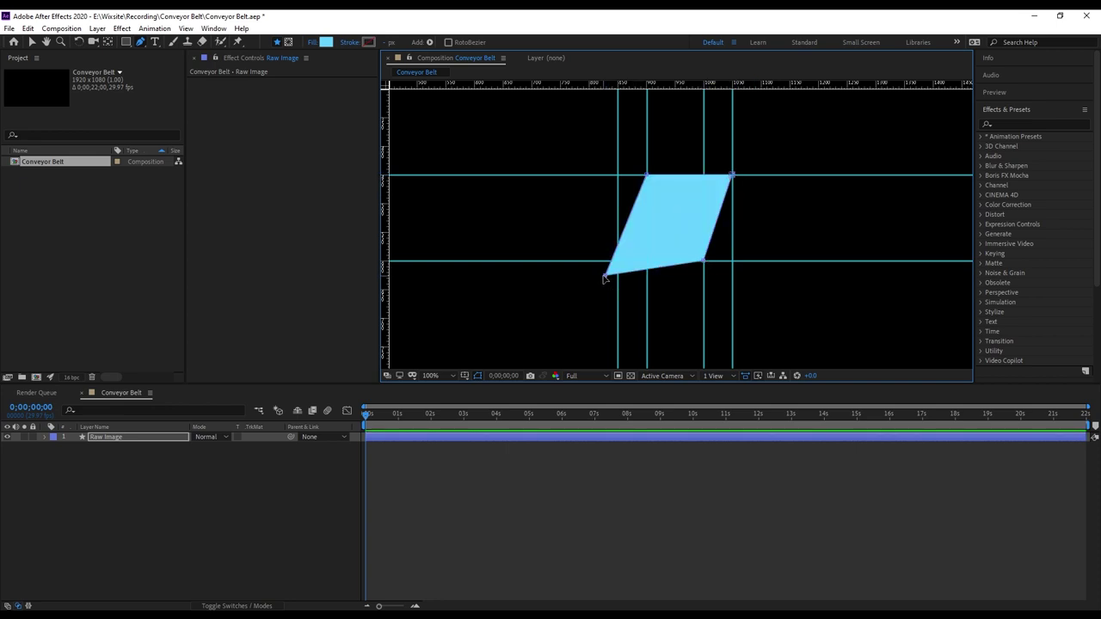
{"action": "left_click_drag", "start_coordinate": [605, 275], "coordinate": [618, 261]}
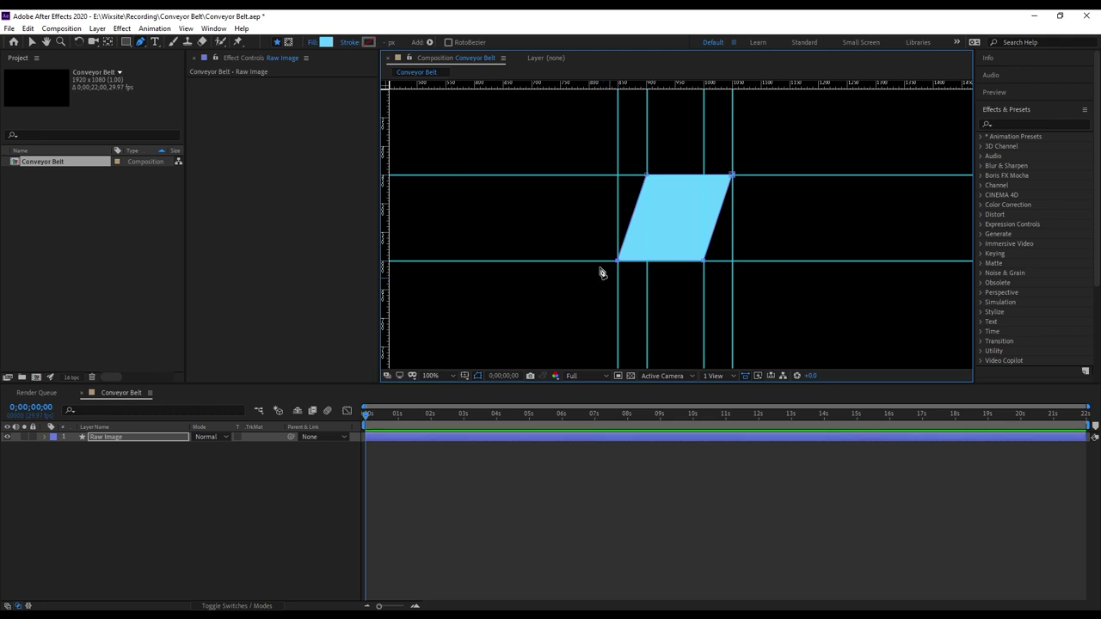
Step: Check the shape at 50% and 100% zoom, then remove the two inner vertical guides
{"action": "key", "text": "comma"}
{"action": "key", "text": "period"}
{"action": "key", "text": "period"}
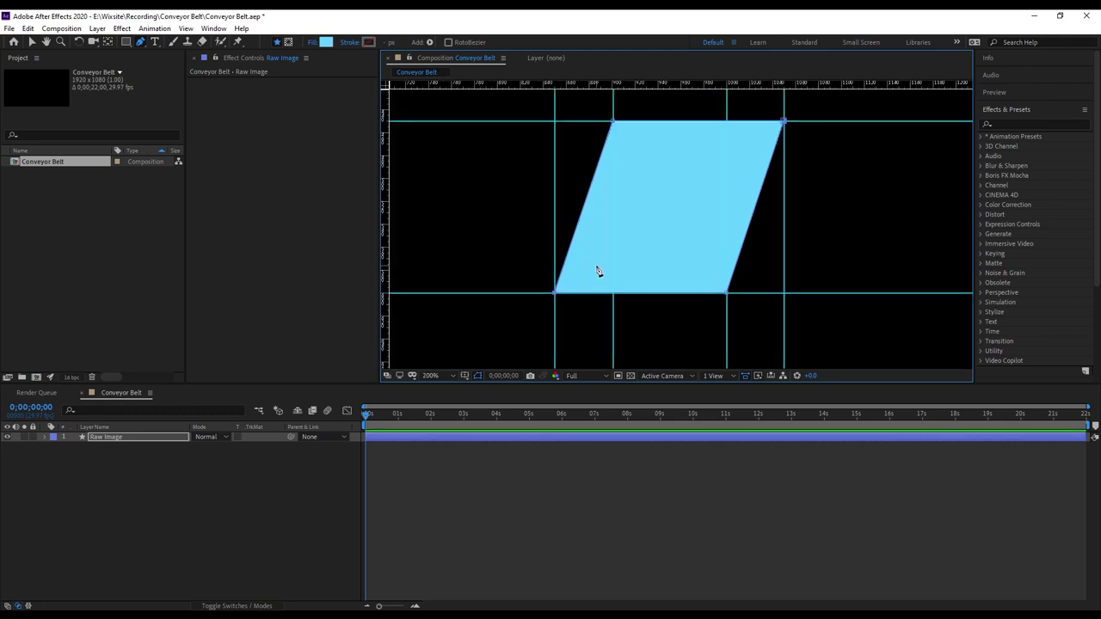
{"action": "key", "text": "comma"}
{"action": "key", "text": "comma"}
{"action": "key", "text": "period"}
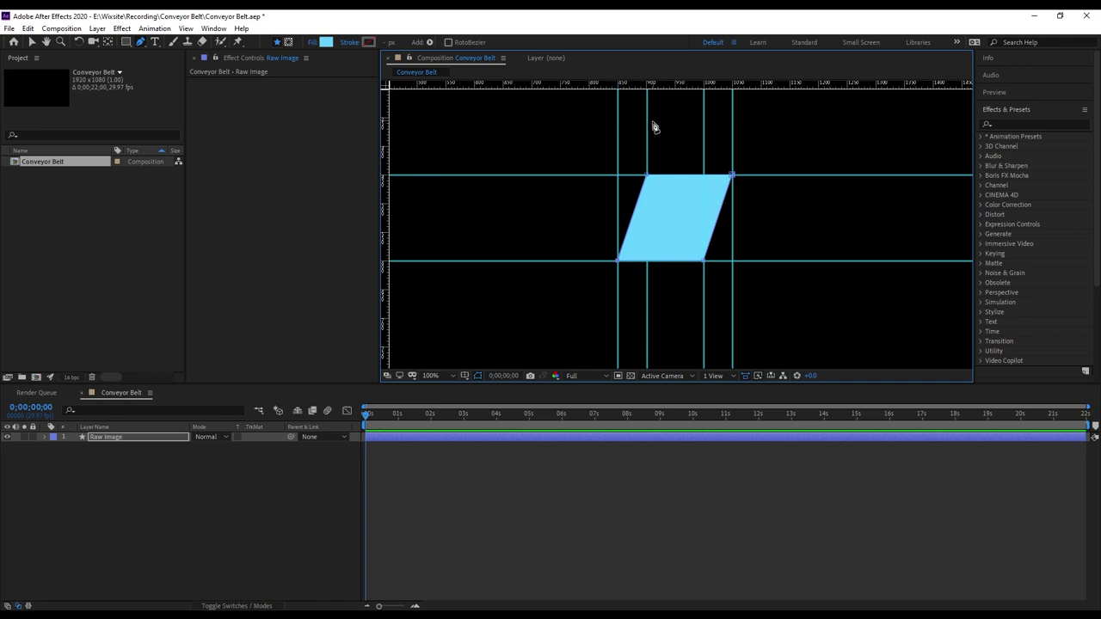
{"action": "left_click_drag", "start_coordinate": [647, 123], "coordinate": [302, 205]}
{"action": "left_click_drag", "start_coordinate": [704, 114], "coordinate": [375, 169]}
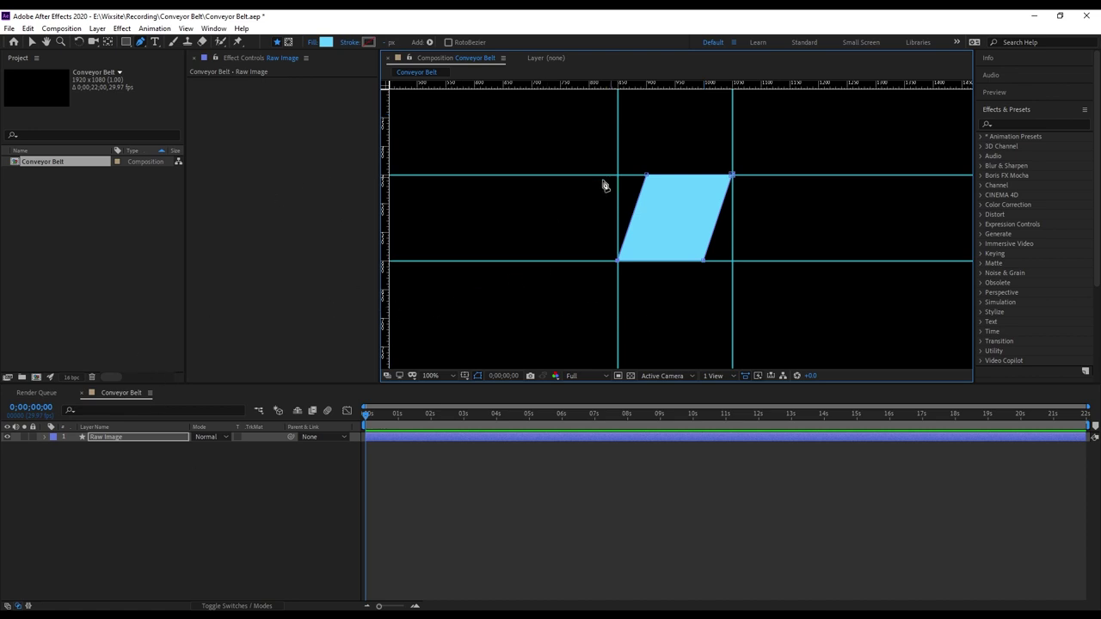
Step: Pre-compose Raw Image as 'Pre Comp 1 (for animation)', moving all attributes into it
{"action": "right_click", "coordinate": [122, 436]}
{"action": "left_click", "coordinate": [222, 389]}
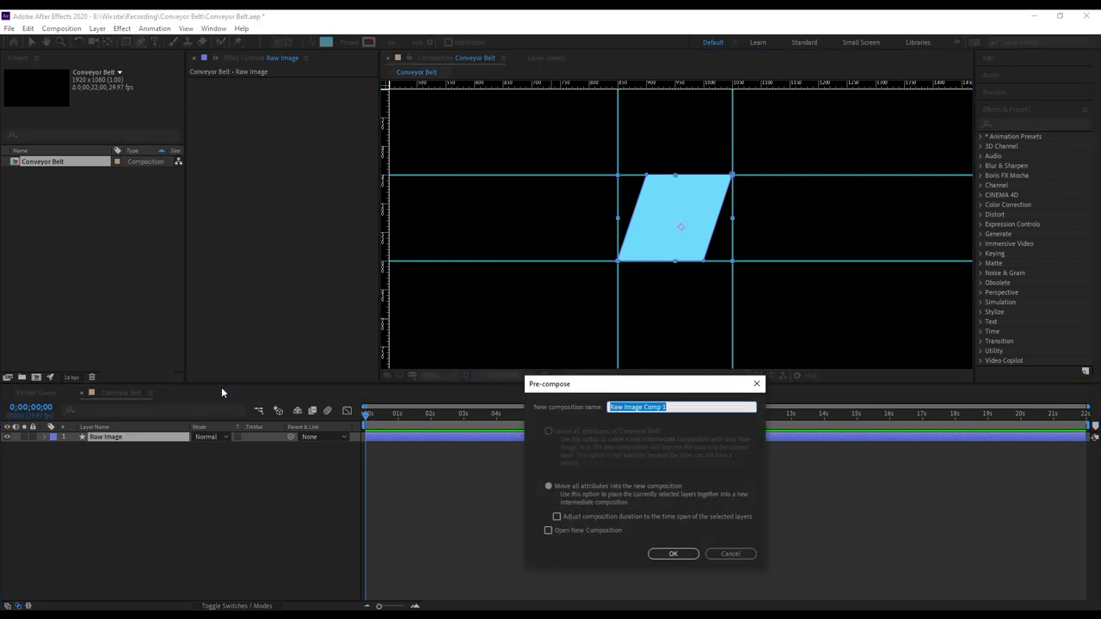
{"action": "type", "text": "Pre Co"}
{"action": "type", "text": " 1"}
{"action": "type", "text": "for animation"}
{"action": "type", "text": ")"}
{"action": "left_click", "coordinate": [548, 487]}
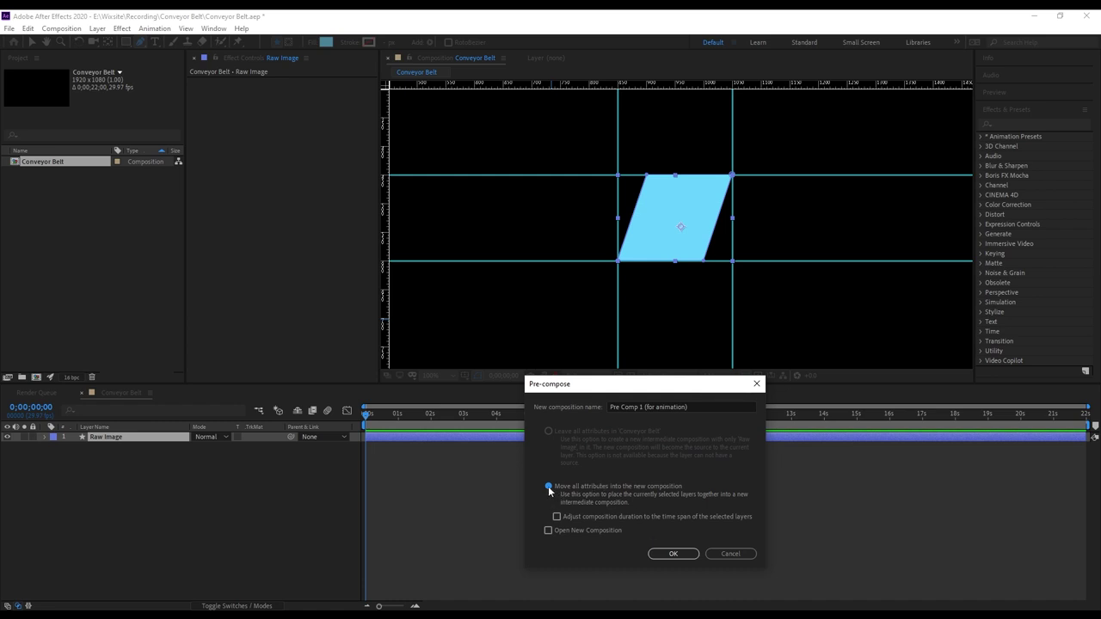
{"action": "left_click", "coordinate": [668, 555]}
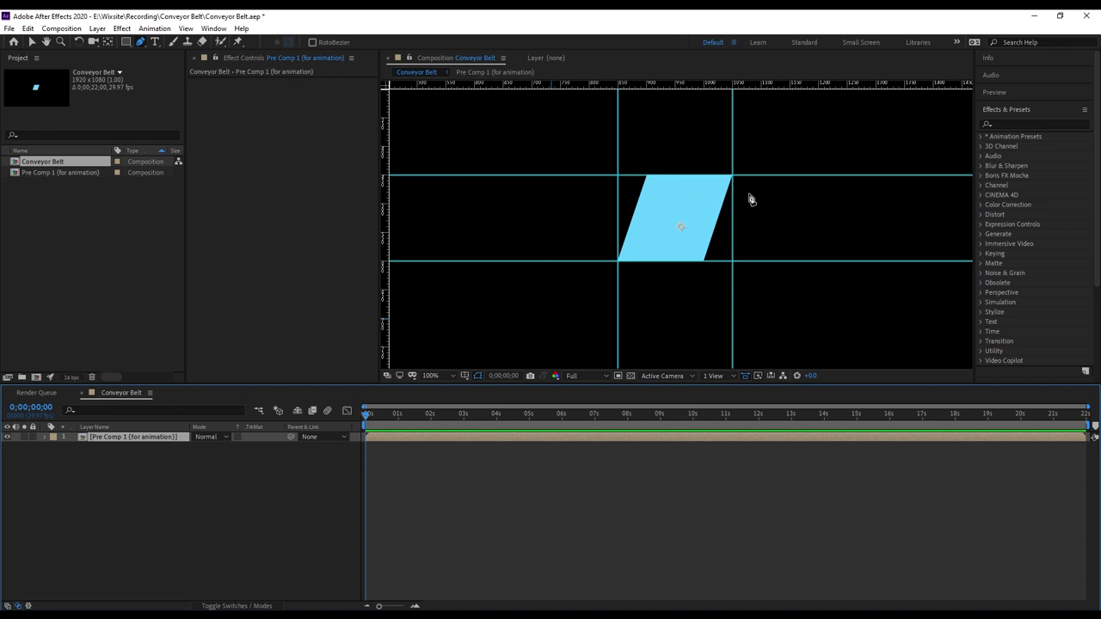
Step: Place a new vertical guide at the parallelogram's repeat spacing
{"action": "key", "text": "comma"}
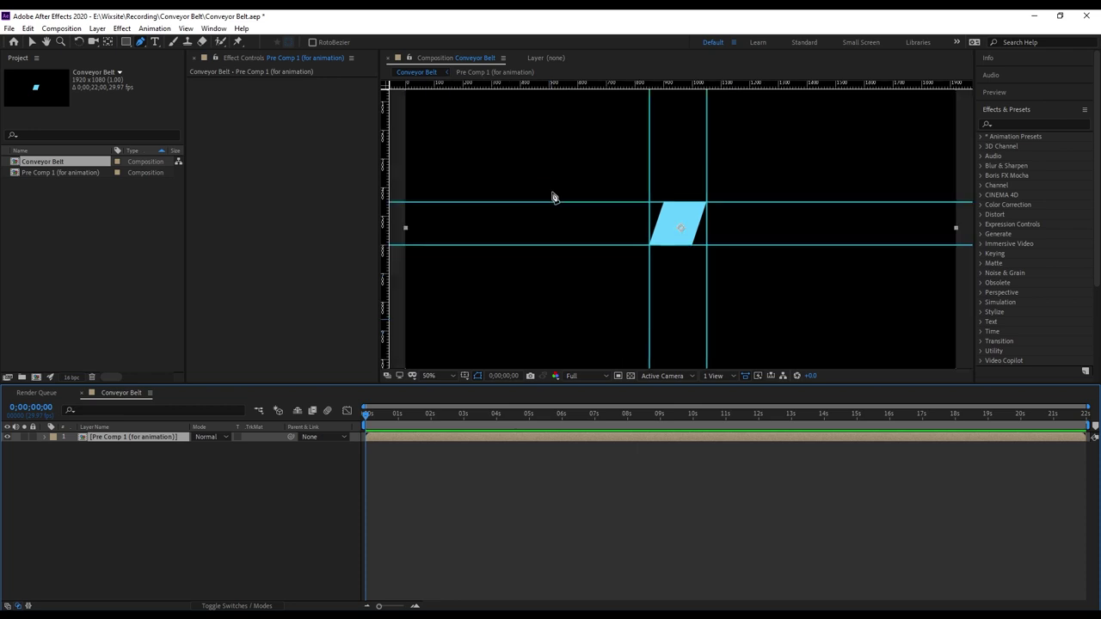
{"action": "key", "text": "period"}
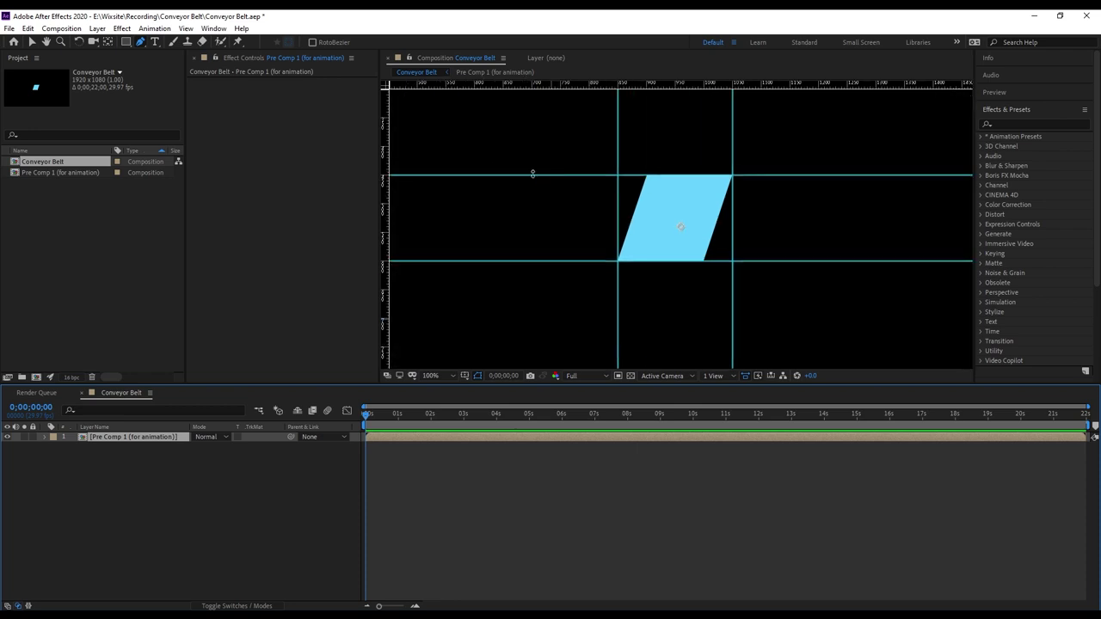
{"action": "left_click_drag", "start_coordinate": [471, 154], "coordinate": [531, 177]}
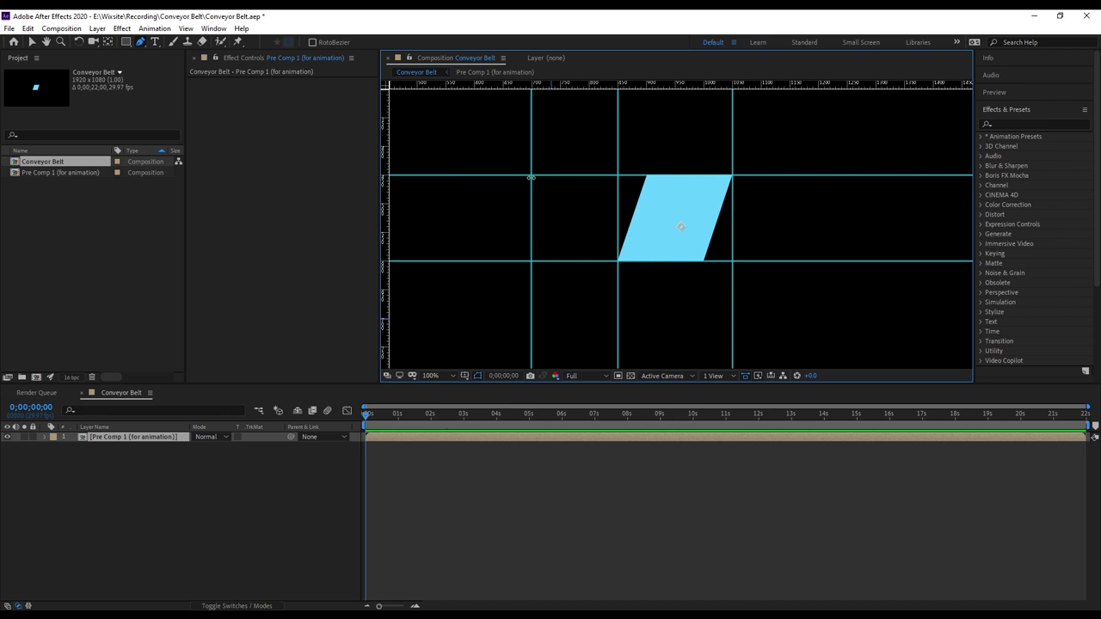
{"action": "left_click_drag", "start_coordinate": [531, 178], "coordinate": [532, 178]}
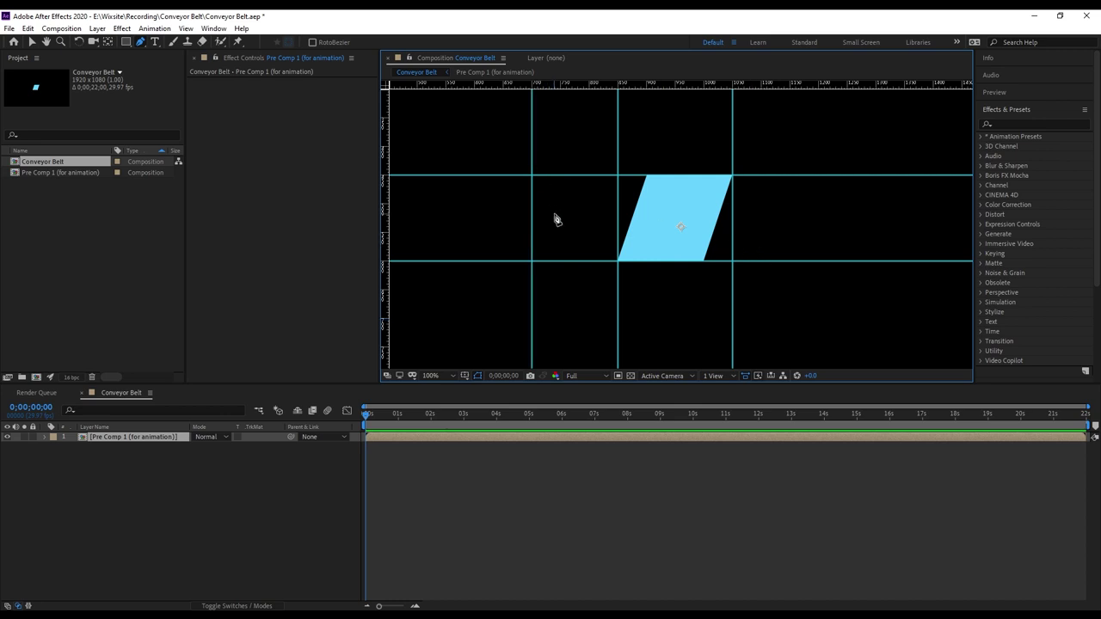
{"action": "mouse_move", "coordinate": [534, 201]}
{"action": "left_mouse_down"}
{"action": "mouse_move", "coordinate": [503, 199]}
{"action": "mouse_move", "coordinate": [691, 231]}
{"action": "left_mouse_up"}
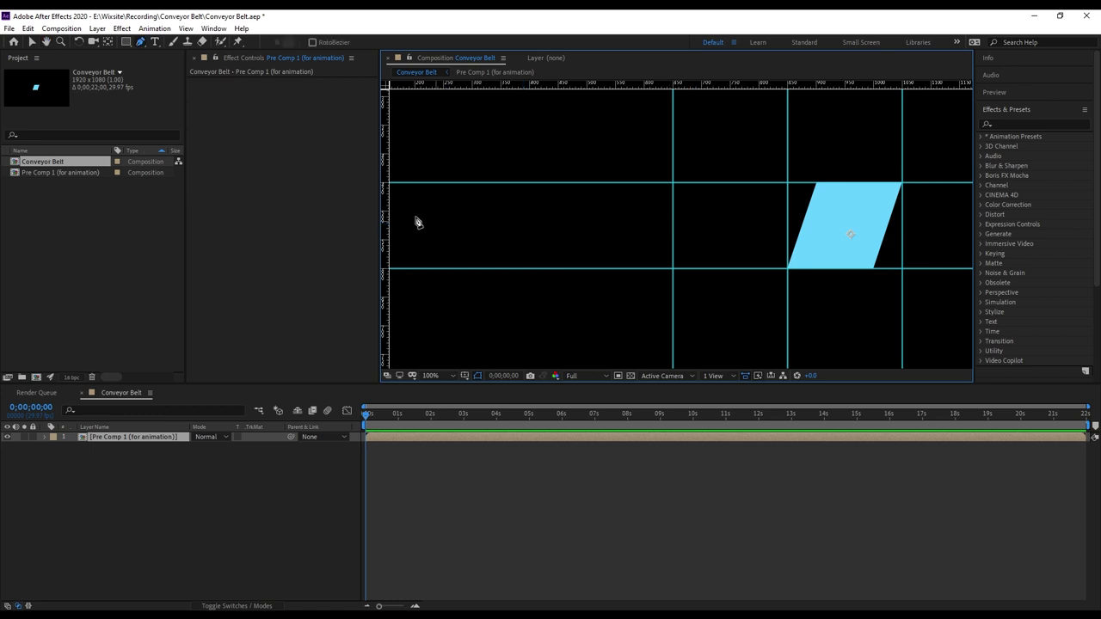
Step: Add more evenly spaced vertical guides across the rest of the composition, panning as needed
{"action": "mouse_move", "coordinate": [385, 215]}
{"action": "left_mouse_down"}
{"action": "mouse_move", "coordinate": [581, 224]}
{"action": "mouse_move", "coordinate": [559, 225]}
{"action": "left_mouse_up"}
{"action": "left_click_drag", "start_coordinate": [437, 239], "coordinate": [535, 228]}
{"action": "left_click_drag", "start_coordinate": [386, 216], "coordinate": [541, 221]}
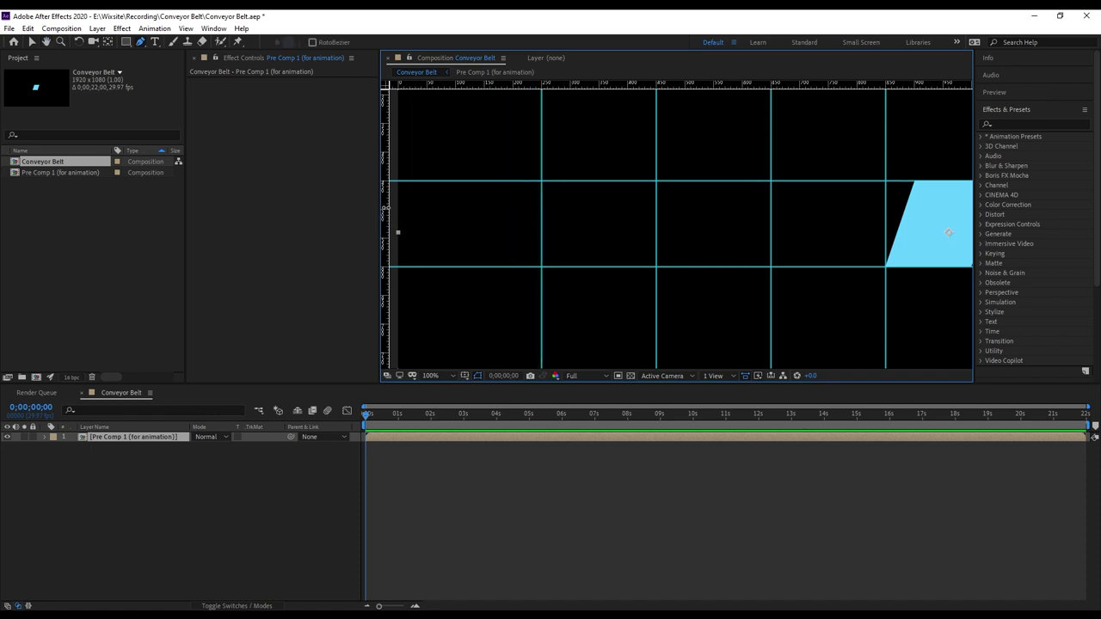
{"action": "left_click_drag", "start_coordinate": [386, 209], "coordinate": [427, 223]}
{"action": "scroll", "coordinate": [573, 207], "scroll_direction": "right", "scroll_amount": 5}
{"action": "mouse_move", "coordinate": [427, 223]}
{"action": "left_mouse_down"}
{"action": "mouse_move", "coordinate": [669, 179]}
{"action": "mouse_move", "coordinate": [597, 236]}
{"action": "left_mouse_up"}
{"action": "scroll", "coordinate": [668, 179], "scroll_direction": "right", "scroll_amount": 3}
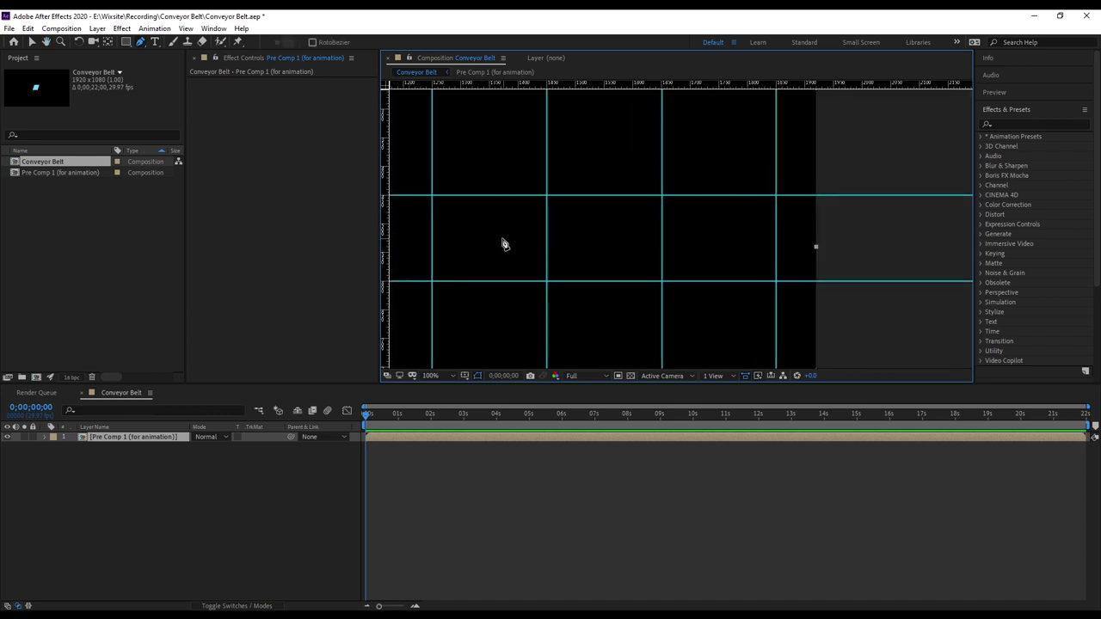
{"action": "scroll", "coordinate": [504, 245], "scroll_direction": "down", "scroll_amount": 2}
{"action": "key", "text": "h"}
{"action": "left_click_drag", "start_coordinate": [522, 241], "coordinate": [719, 246]}
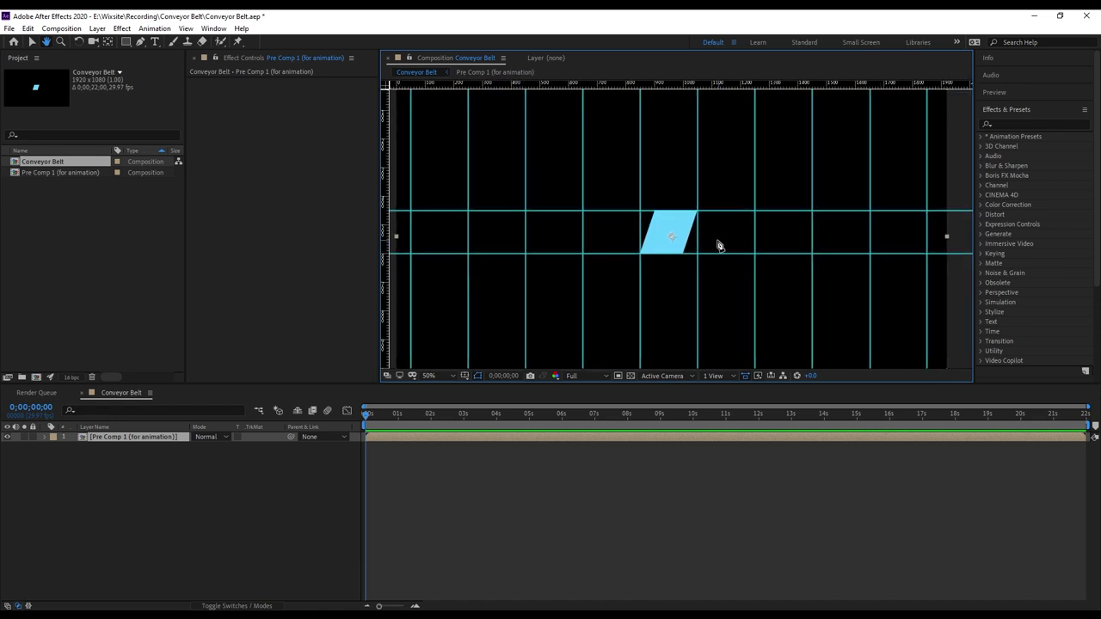
{"action": "key", "text": "g"}
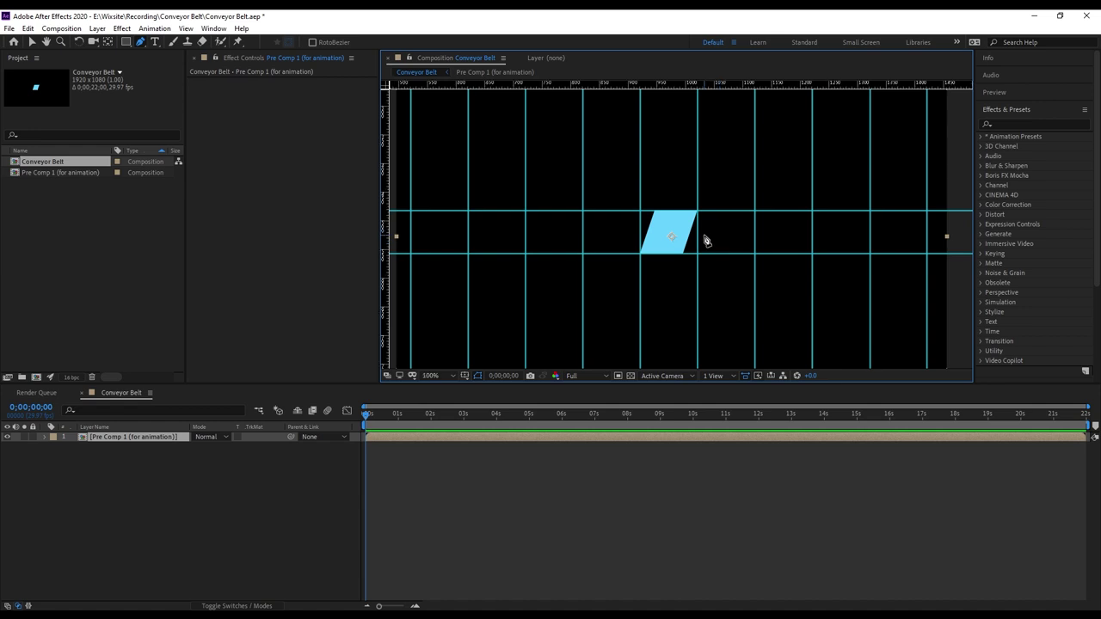
{"action": "key", "text": "period"}
{"action": "key", "text": "period"}
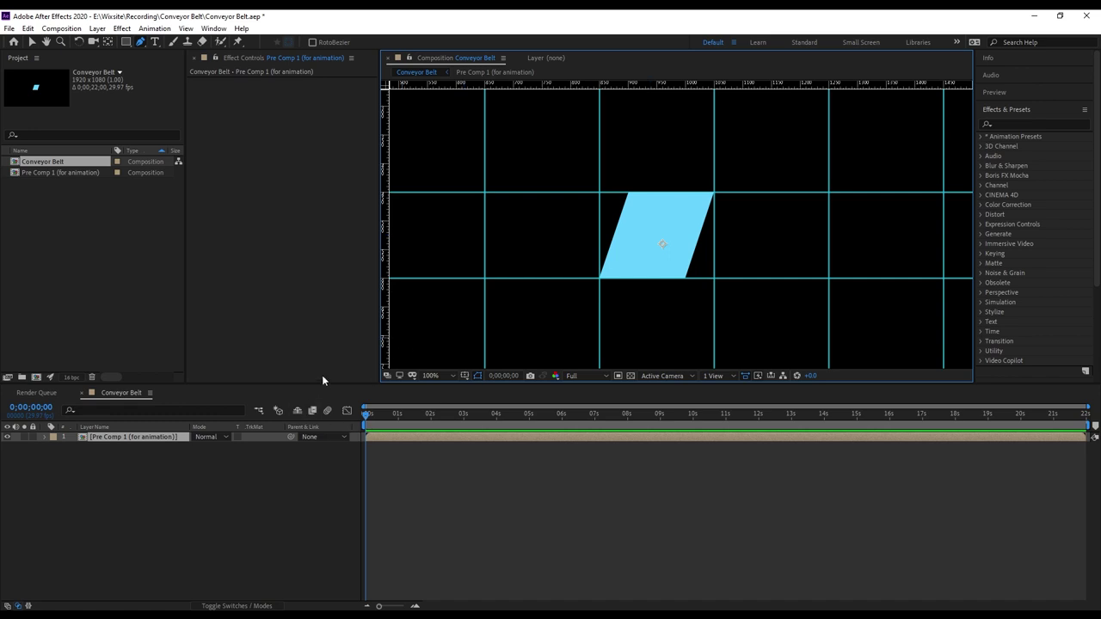
{"action": "left_click", "coordinate": [102, 437]}
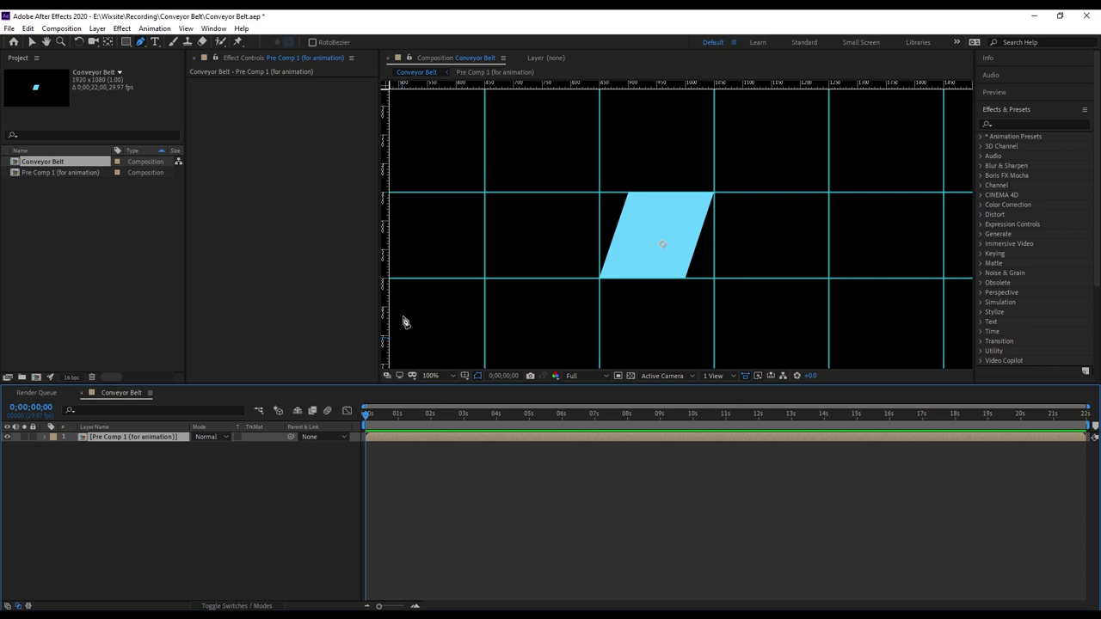
{"action": "left_click", "coordinate": [32, 43]}
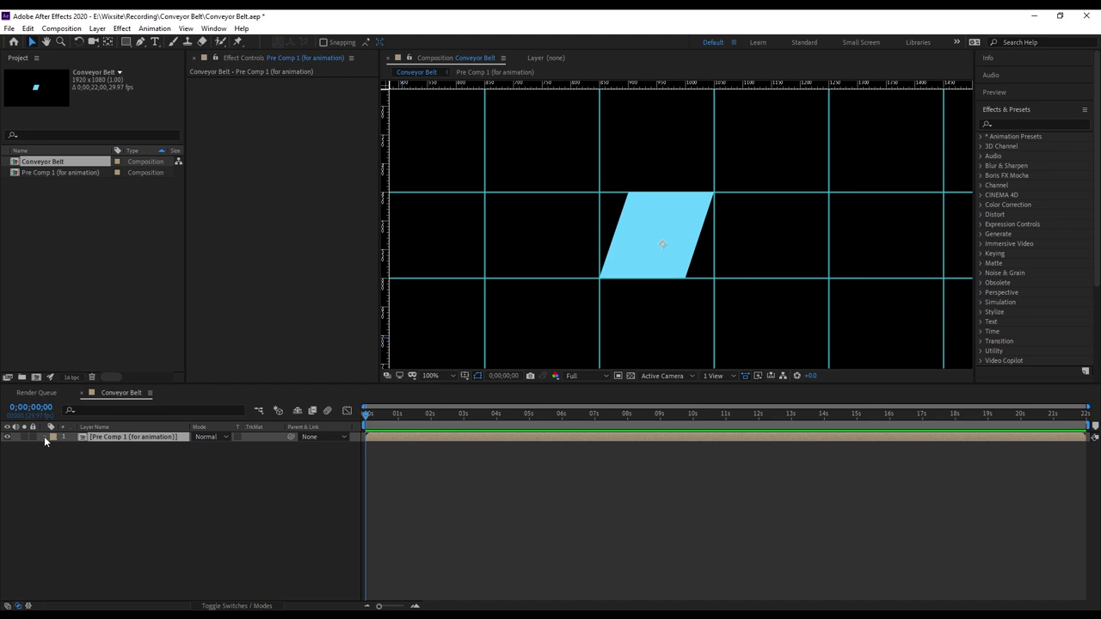
Step: Keyframe Position at 960, 540 at time zero, then move the playhead to 2 seconds
{"action": "key", "text": "p"}
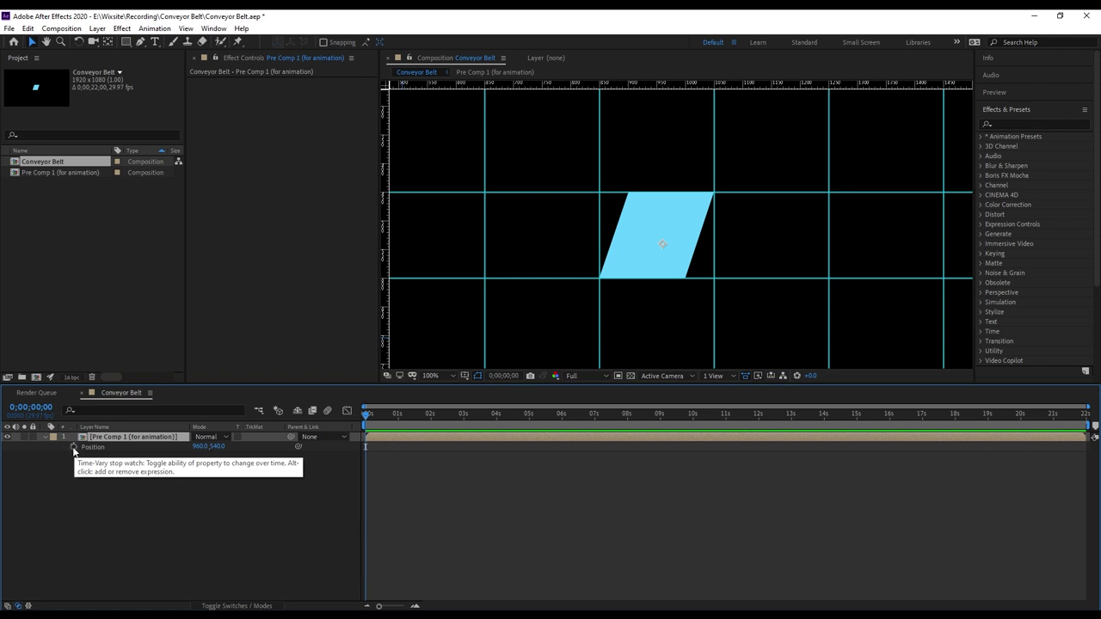
{"action": "left_click", "coordinate": [74, 447]}
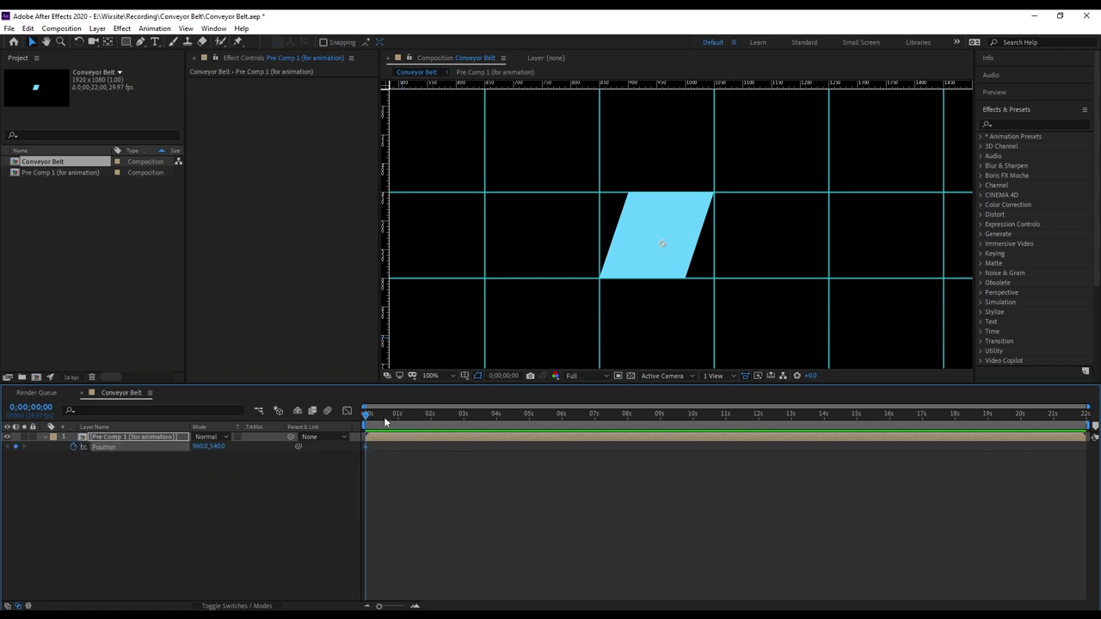
{"action": "left_click_drag", "start_coordinate": [369, 417], "coordinate": [335, 411]}
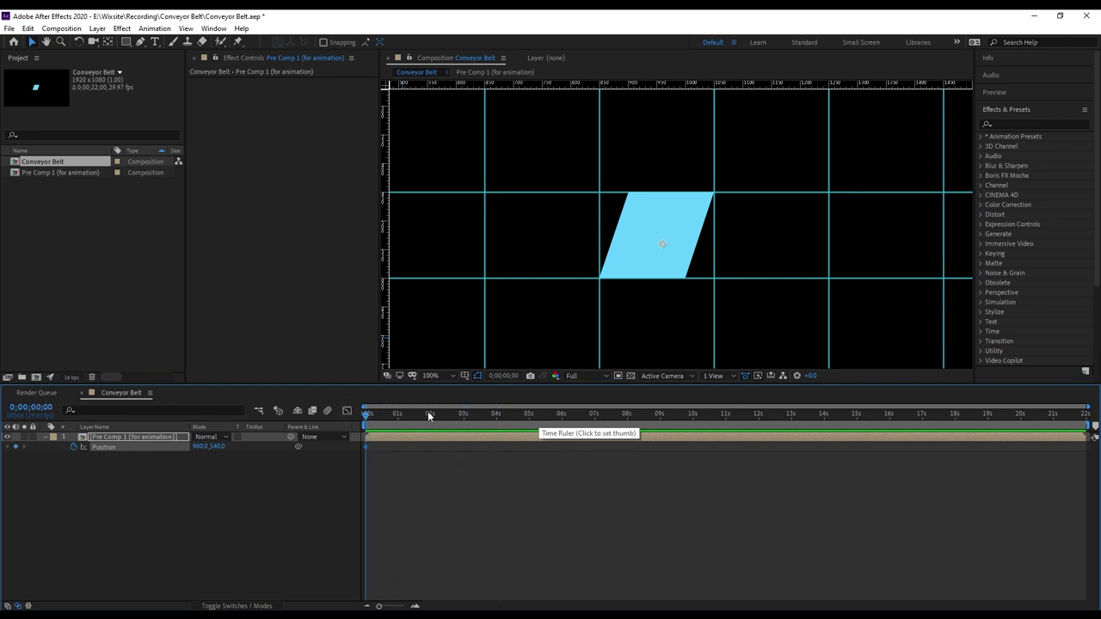
{"action": "mouse_move", "coordinate": [413, 414]}
{"action": "left_mouse_down"}
{"action": "mouse_move", "coordinate": [462, 414]}
{"action": "mouse_move", "coordinate": [431, 414]}
{"action": "left_mouse_up"}
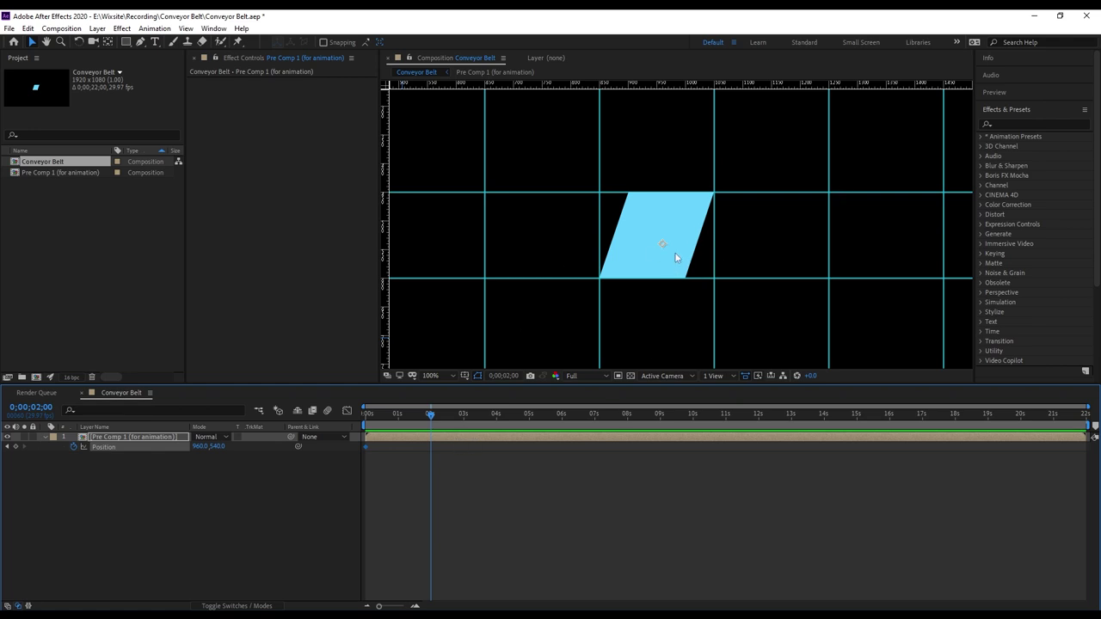
Step: Drag the parallelogram right to 1160, 540 at 2 seconds and preview the slide
{"action": "left_click", "coordinate": [667, 227]}
{"action": "left_click_drag", "start_coordinate": [667, 226], "coordinate": [783, 233]}
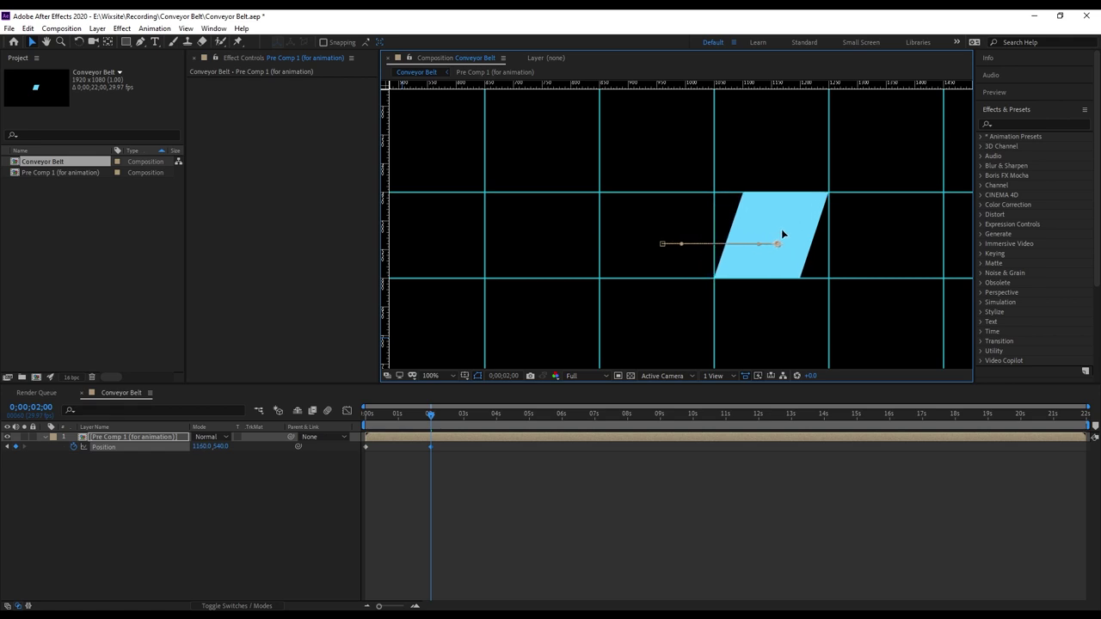
{"action": "key", "text": "Left"}
{"action": "key", "text": "Right"}
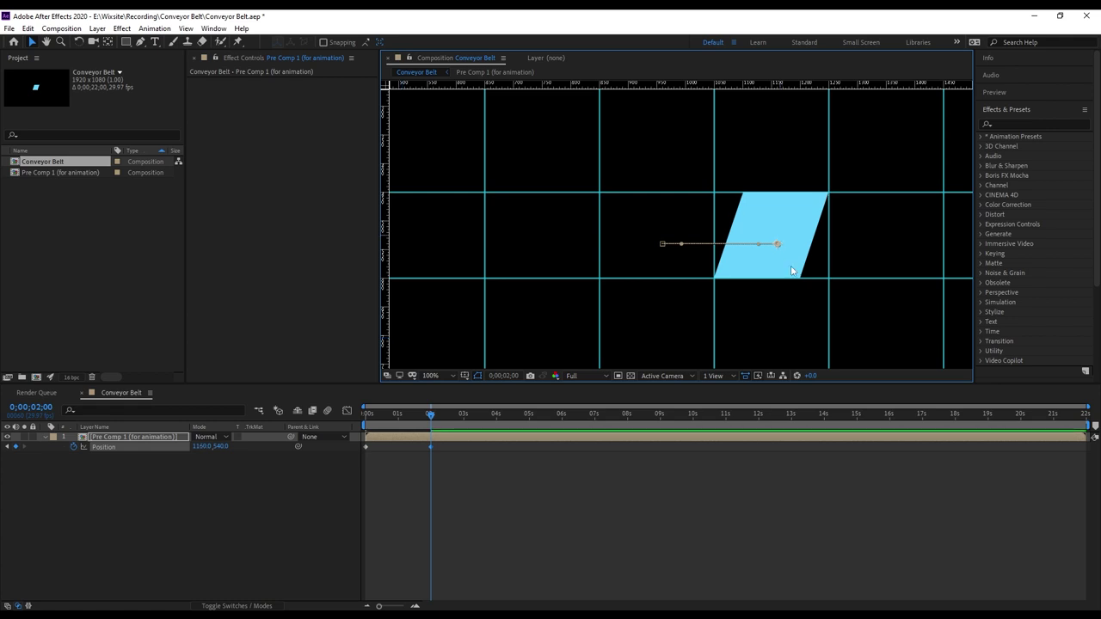
{"action": "left_click_drag", "start_coordinate": [397, 413], "coordinate": [367, 412]}
{"action": "key", "text": "space"}
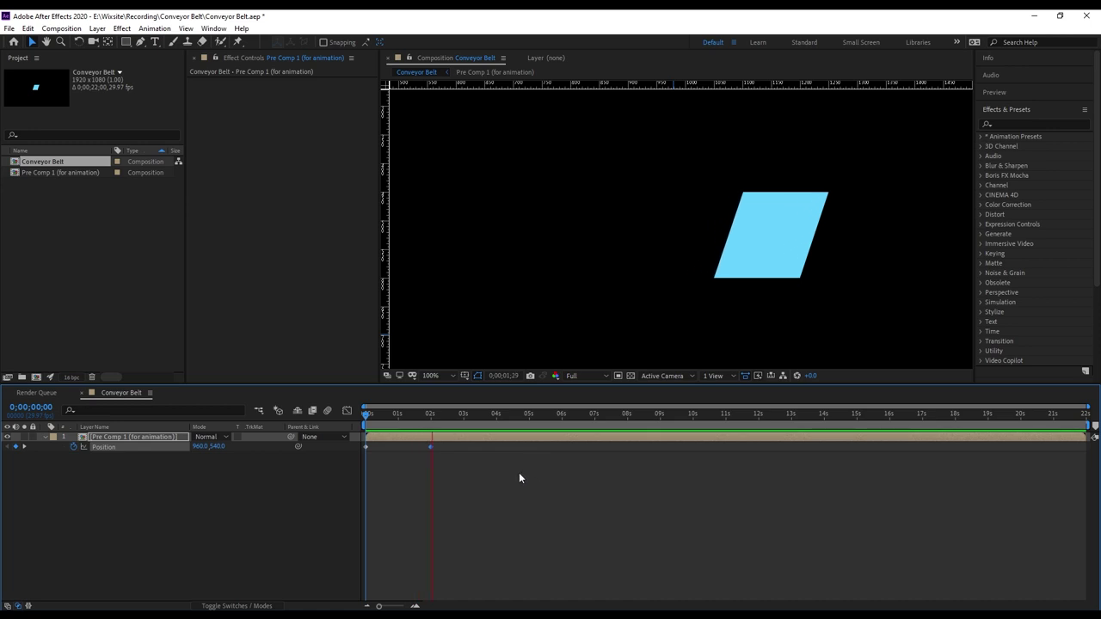
Step: Stop the preview and trim the layer's out point back to the 2-second mark
{"action": "key", "text": "space"}
{"action": "left_click_drag", "start_coordinate": [389, 418], "coordinate": [319, 418]}
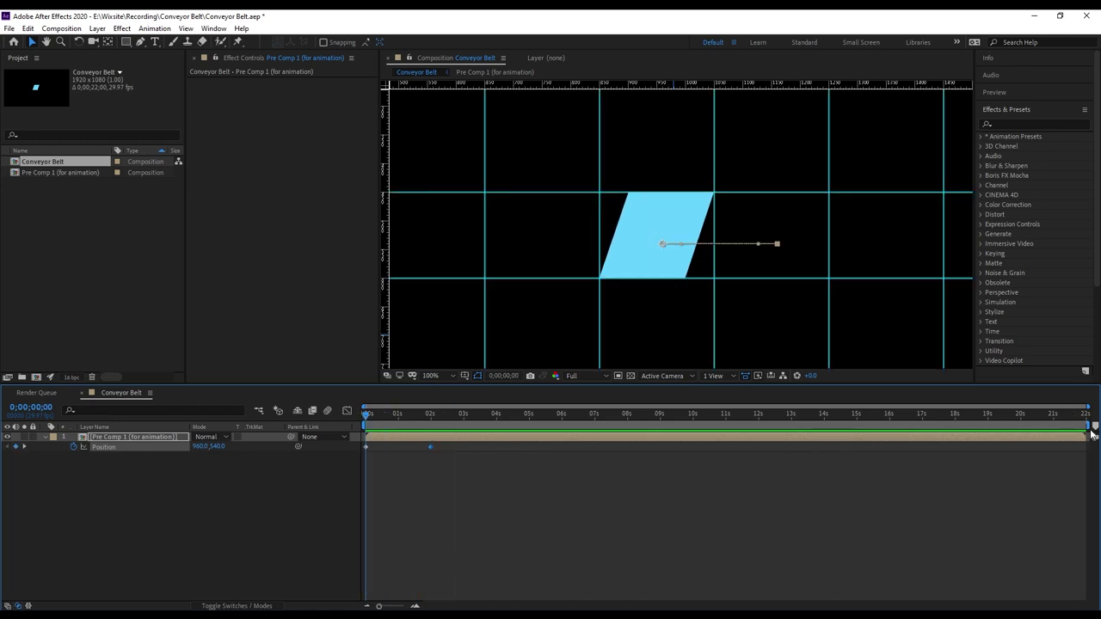
{"action": "left_click", "coordinate": [817, 440]}
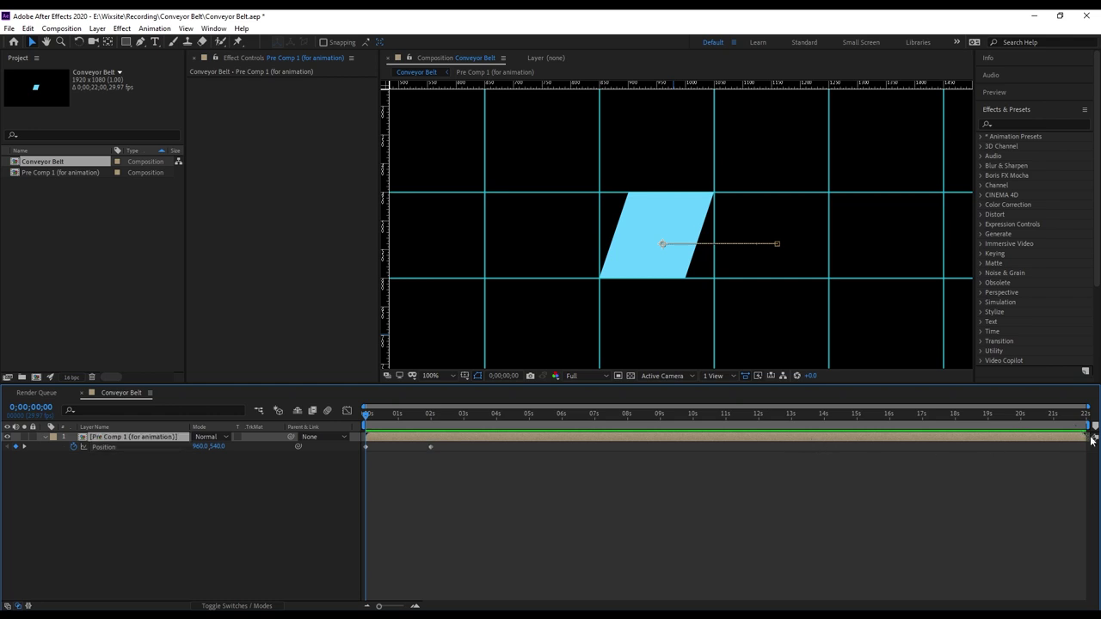
{"action": "mouse_move", "coordinate": [1090, 437]}
{"action": "left_mouse_down"}
{"action": "mouse_move", "coordinate": [432, 454]}
{"action": "mouse_move", "coordinate": [444, 443]}
{"action": "left_mouse_up"}
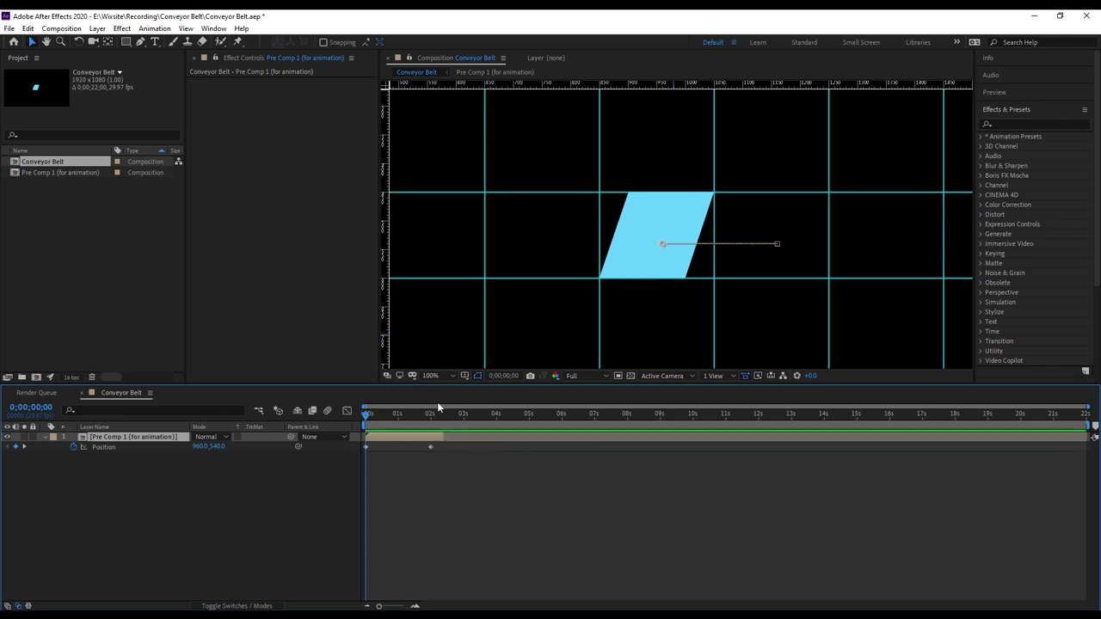
{"action": "left_click", "coordinate": [432, 415]}
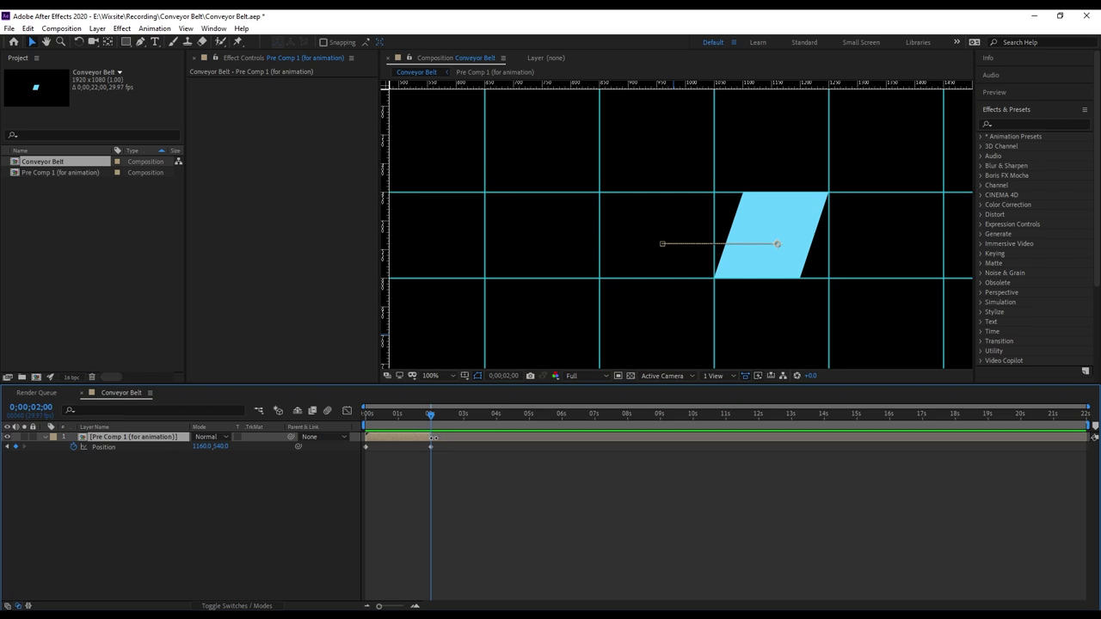
{"action": "left_click", "coordinate": [390, 486]}
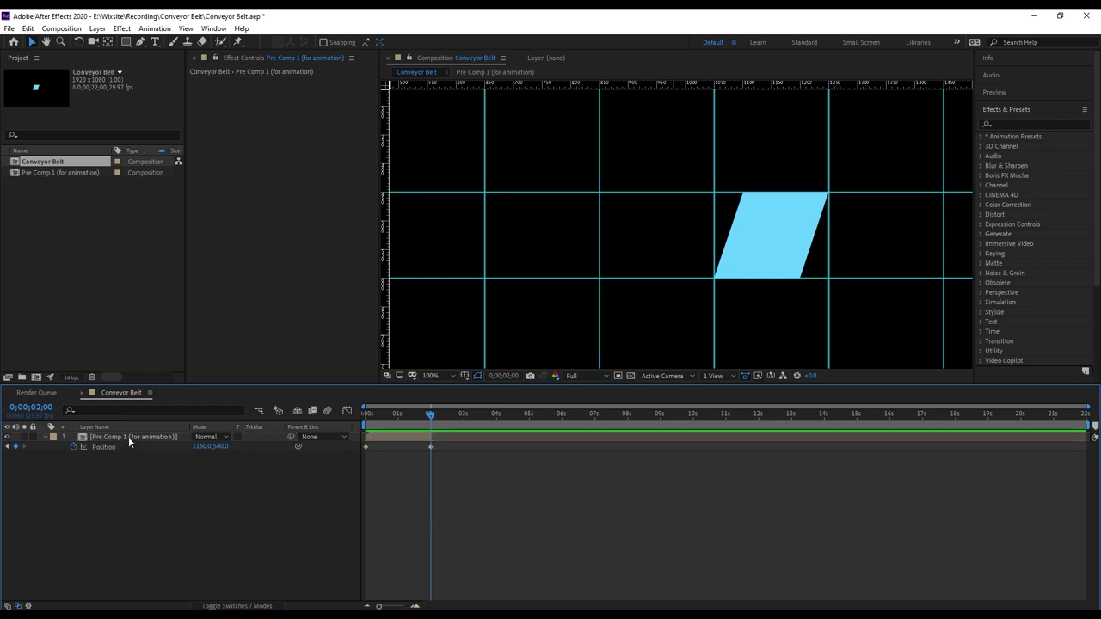
{"action": "key", "text": "Home"}
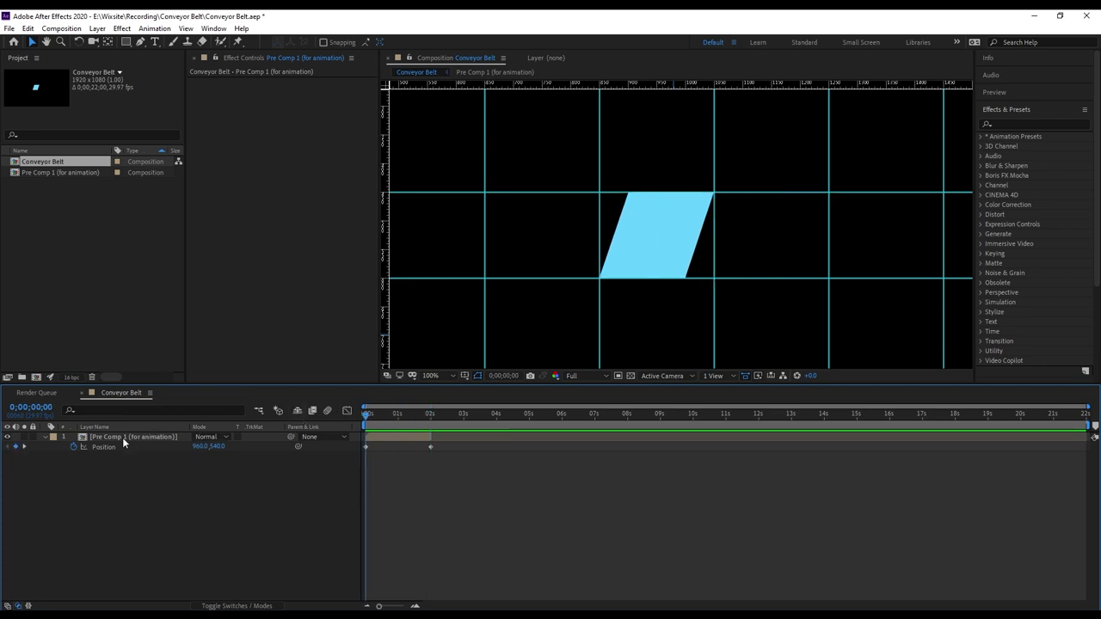
Step: Pre-compose the animated layer as 'Pre Comp 2 (for duplication)', moving all attributes into it
{"action": "right_click", "coordinate": [122, 437]}
{"action": "left_click", "coordinate": [191, 389]}
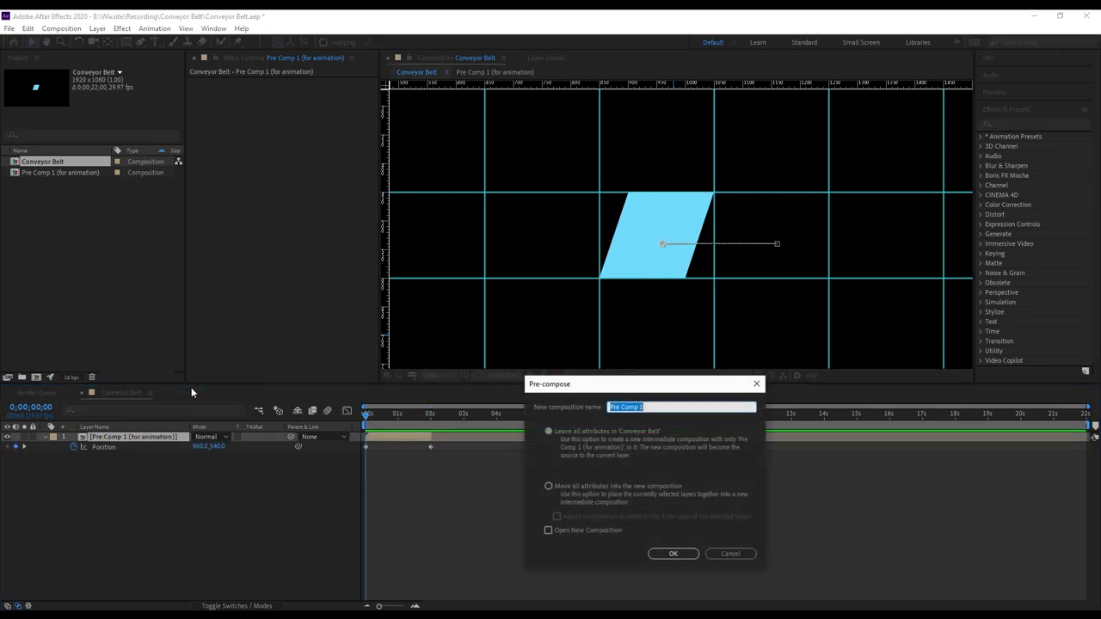
{"action": "type", "text": "Pre"}
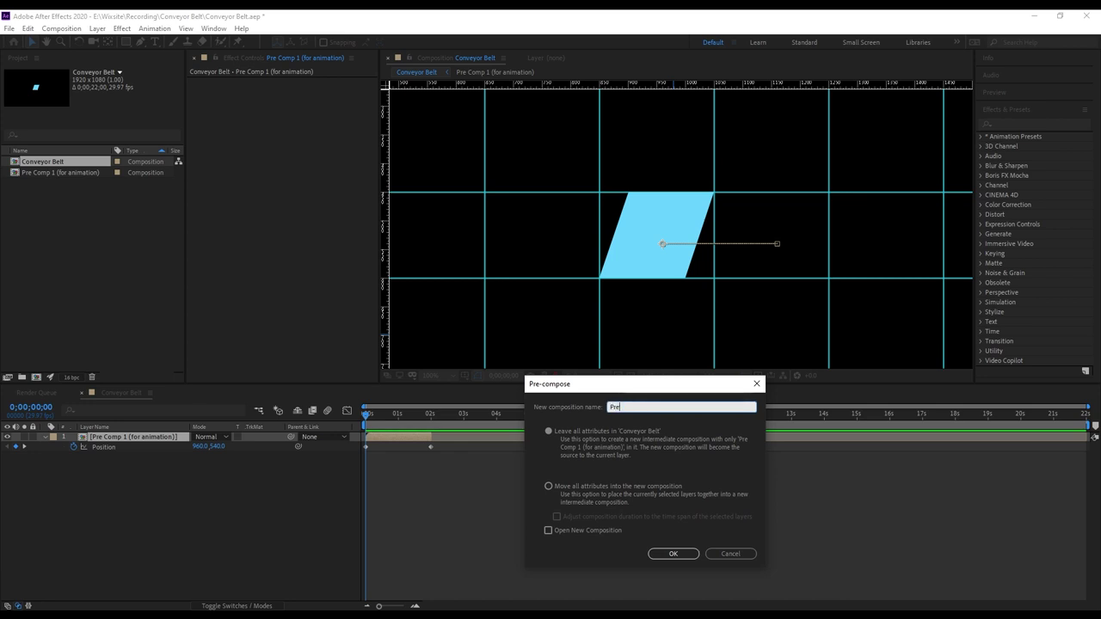
{"action": "type", "text": " Com"}
{"action": "type", "text": "p 2 fo"}
{"action": "key", "text": "BackSpace"}
{"action": "key", "text": "BackSpace"}
{"action": "type", "text": "(for "}
{"action": "type", "text": "duplication"}
{"action": "type", "text": ")"}
{"action": "left_click", "coordinate": [553, 487]}
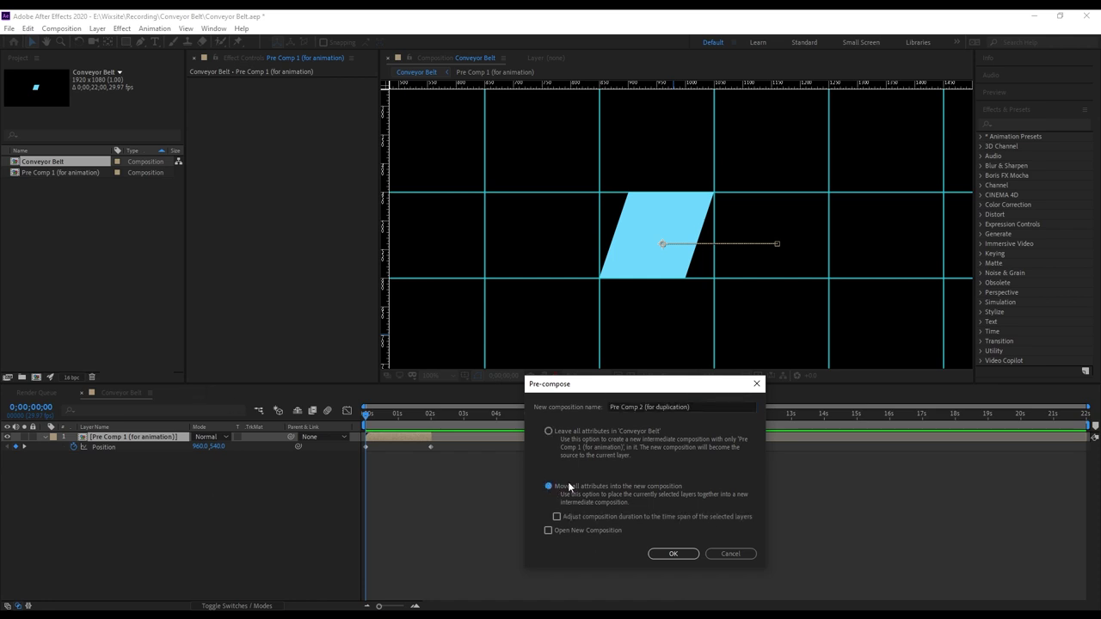
{"action": "left_click", "coordinate": [676, 555]}
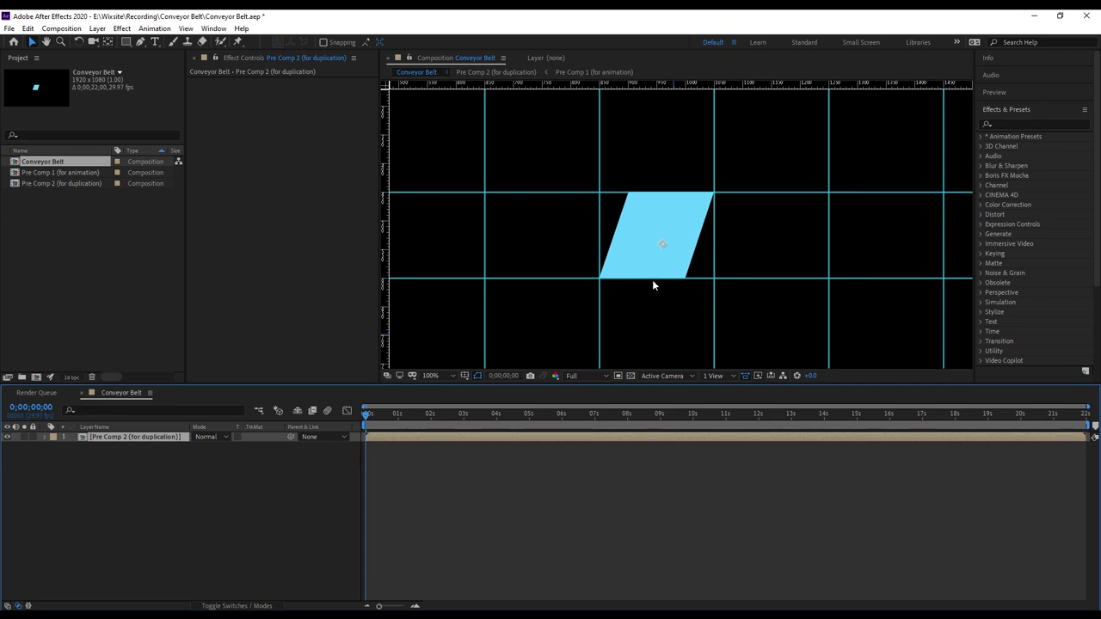
Step: Try several positions for the Pre Comp 2 parallelogram, previewing the animation between moves
{"action": "scroll", "coordinate": [641, 284], "scroll_direction": "down", "scroll_amount": 2}
{"action": "mouse_move", "coordinate": [671, 223]}
{"action": "left_mouse_down"}
{"action": "mouse_move", "coordinate": [496, 310]}
{"action": "mouse_move", "coordinate": [672, 203]}
{"action": "mouse_move", "coordinate": [489, 191]}
{"action": "mouse_move", "coordinate": [500, 211]}
{"action": "left_mouse_up"}
{"action": "left_click_drag", "start_coordinate": [516, 302], "coordinate": [508, 303]}
{"action": "key", "text": "space"}
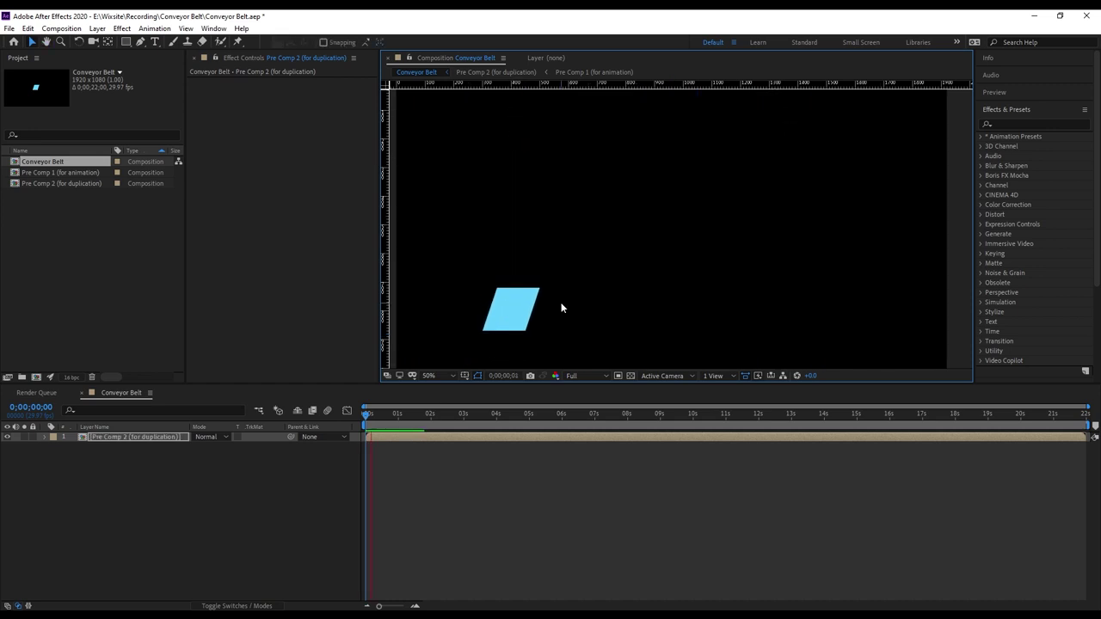
{"action": "key", "text": "space"}
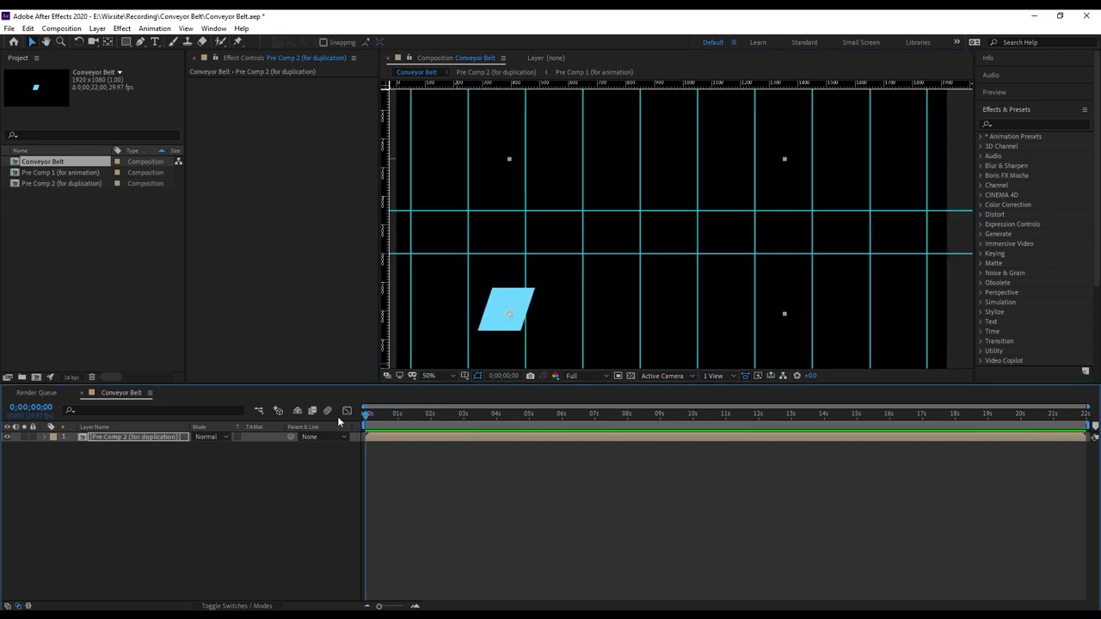
{"action": "left_click_drag", "start_coordinate": [524, 315], "coordinate": [474, 118]}
{"action": "key", "text": "space"}
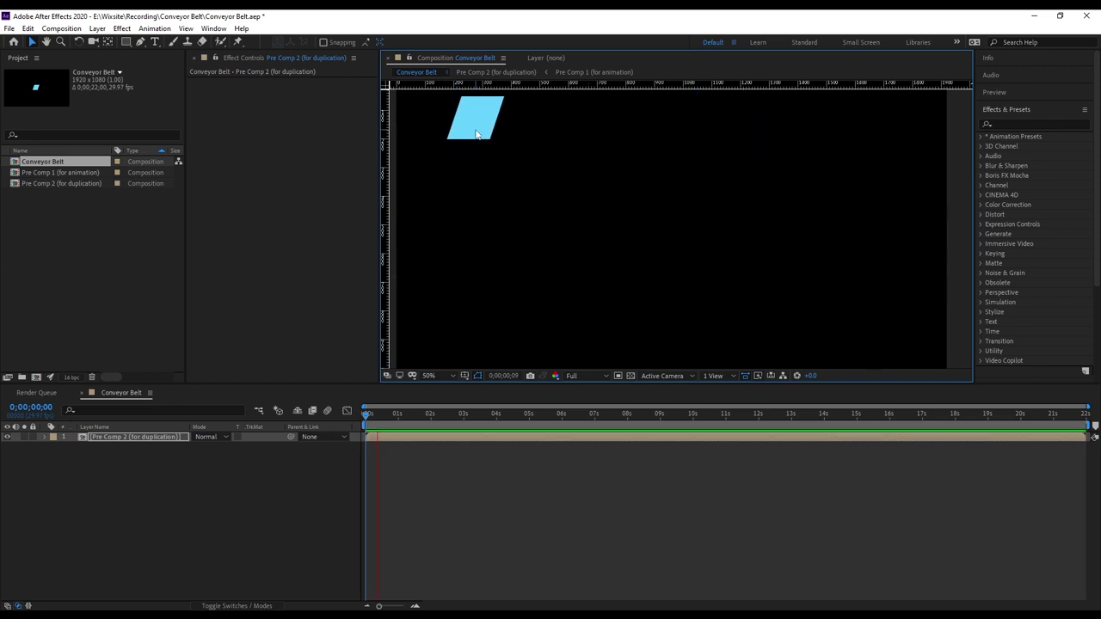
{"action": "left_click_drag", "start_coordinate": [582, 163], "coordinate": [605, 182]}
{"action": "left_click_drag", "start_coordinate": [515, 139], "coordinate": [766, 315]}
{"action": "key", "text": "space"}
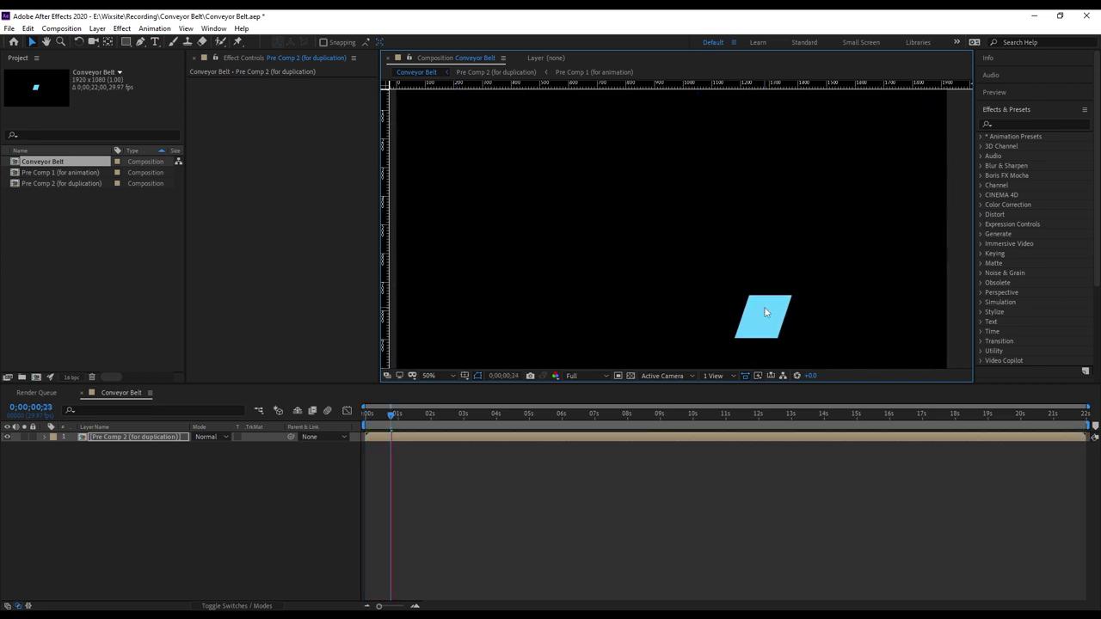
{"action": "key", "text": "space"}
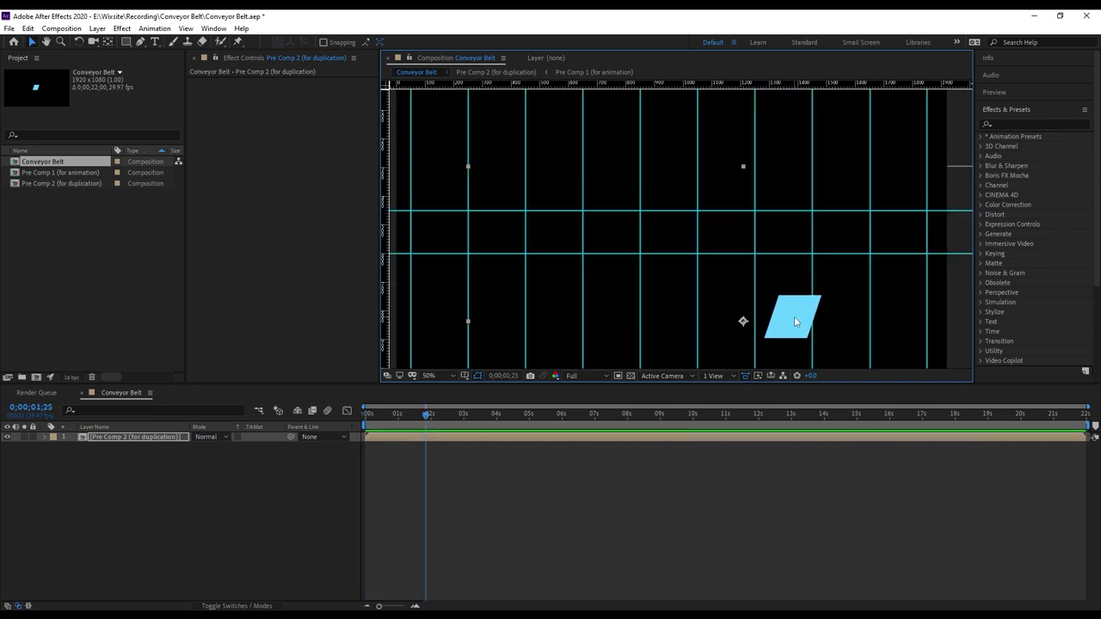
Step: Align the parallelogram in the grid cell just inside the comp's left edge, zooming to check
{"action": "left_click_drag", "start_coordinate": [794, 316], "coordinate": [462, 296]}
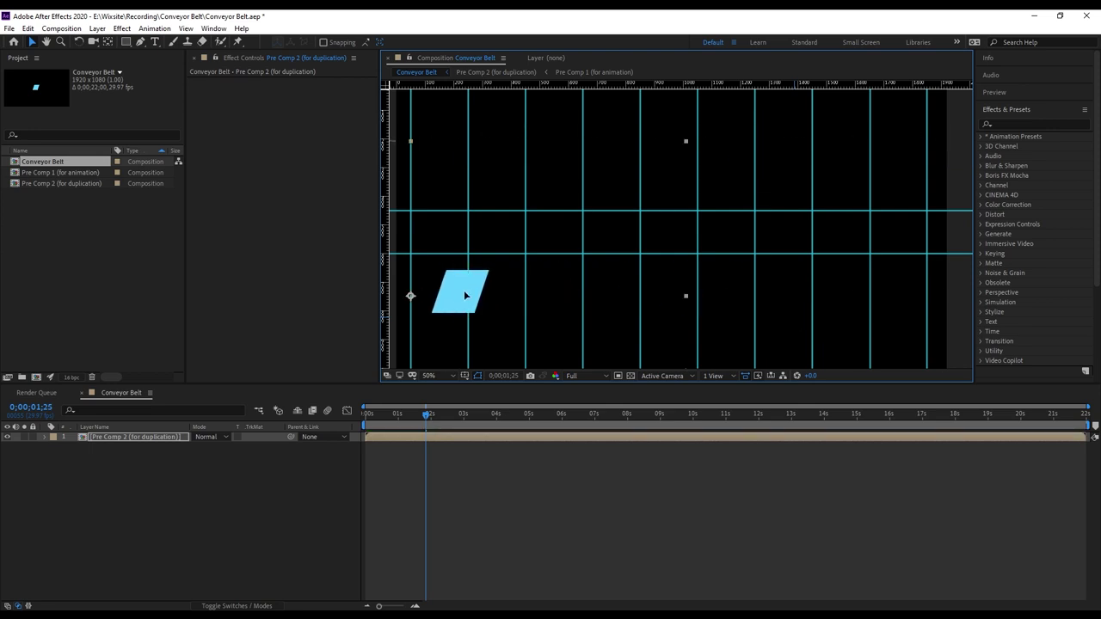
{"action": "left_click_drag", "start_coordinate": [491, 229], "coordinate": [649, 260]}
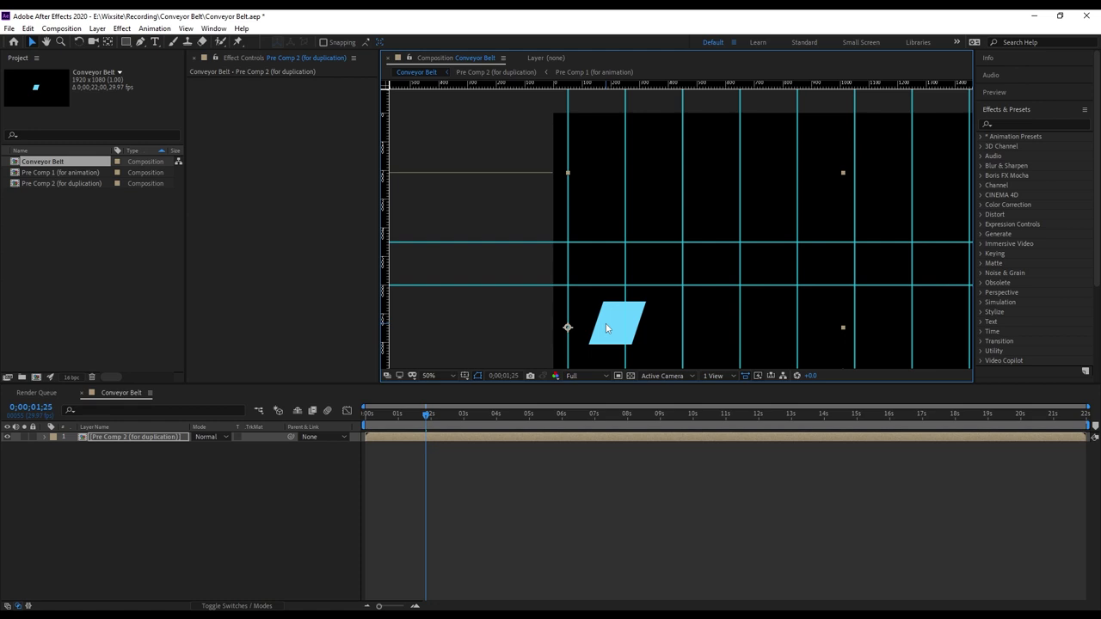
{"action": "left_click_drag", "start_coordinate": [617, 331], "coordinate": [599, 271]}
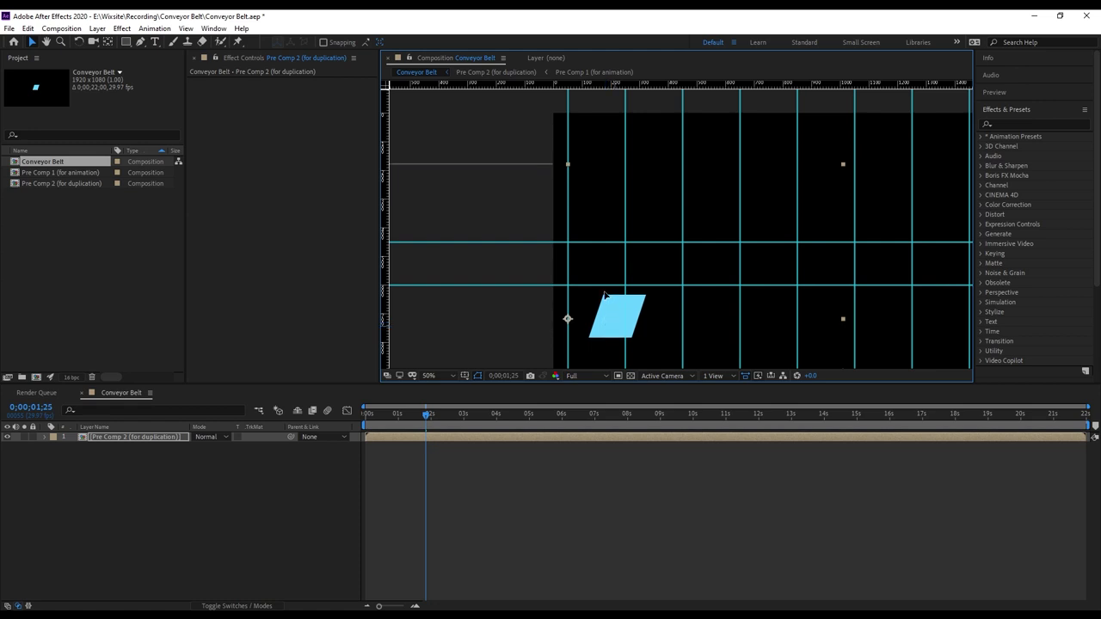
{"action": "key", "text": "period"}
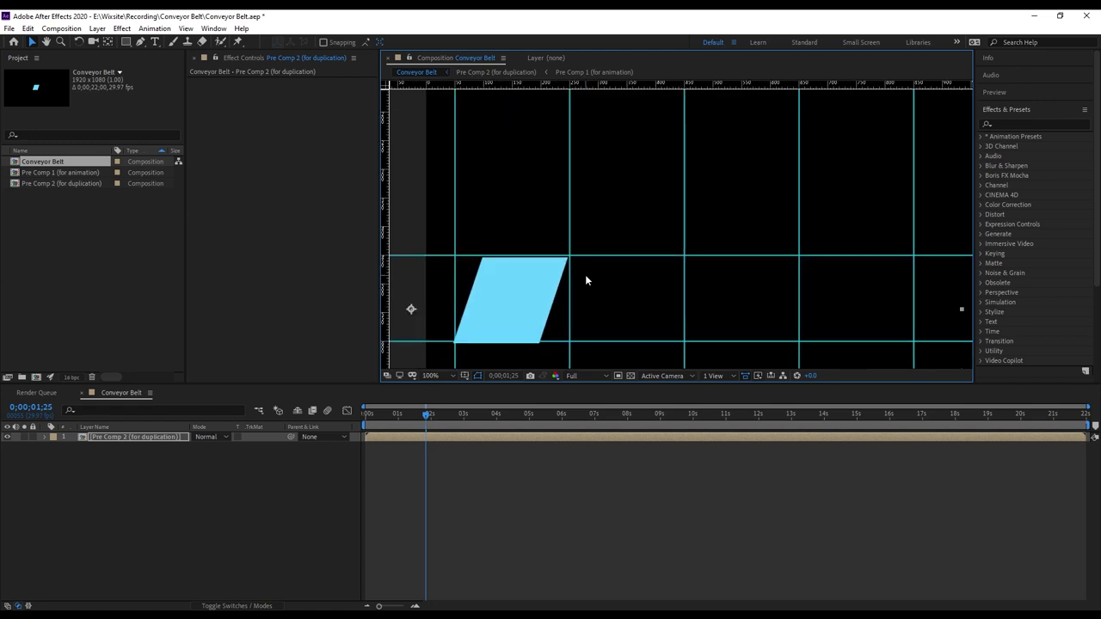
{"action": "key", "text": "period"}
{"action": "key", "text": "comma"}
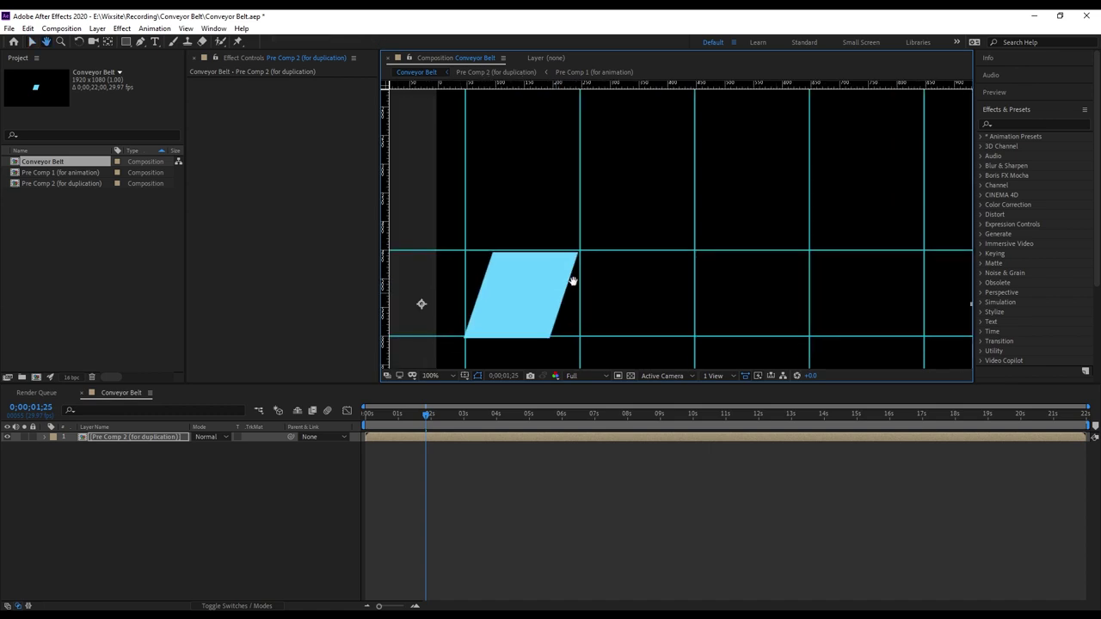
{"action": "left_click_drag", "start_coordinate": [555, 293], "coordinate": [563, 268]}
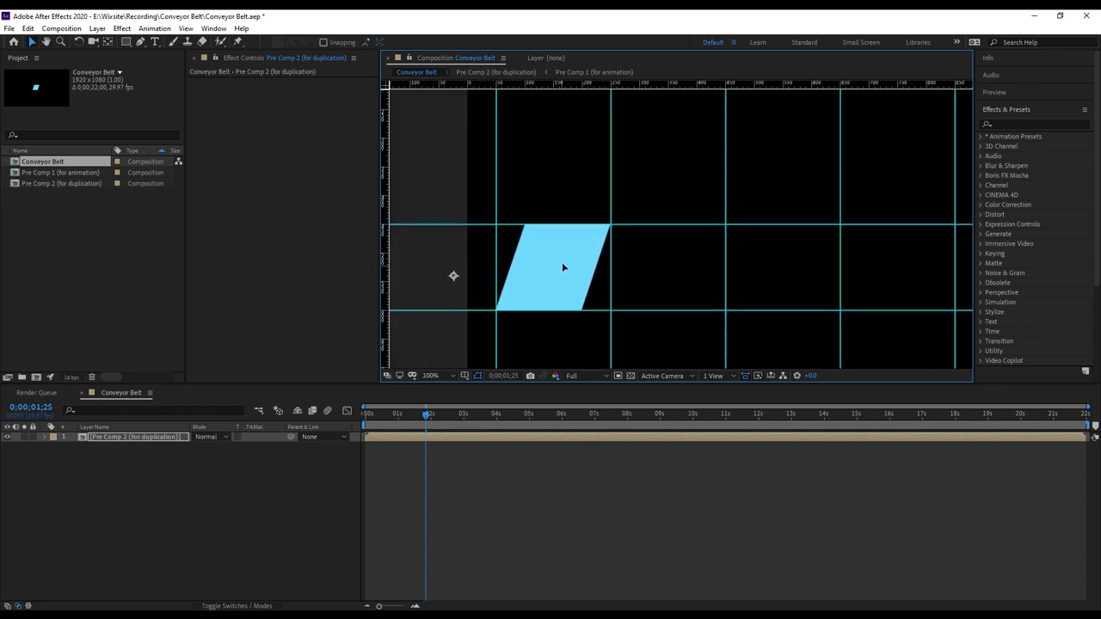
{"action": "left_click_drag", "start_coordinate": [562, 268], "coordinate": [563, 268]}
Step: Undo a stray duplicate and trim the nested layer's out point to 2 seconds
{"action": "key", "text": "ctrl+d"}
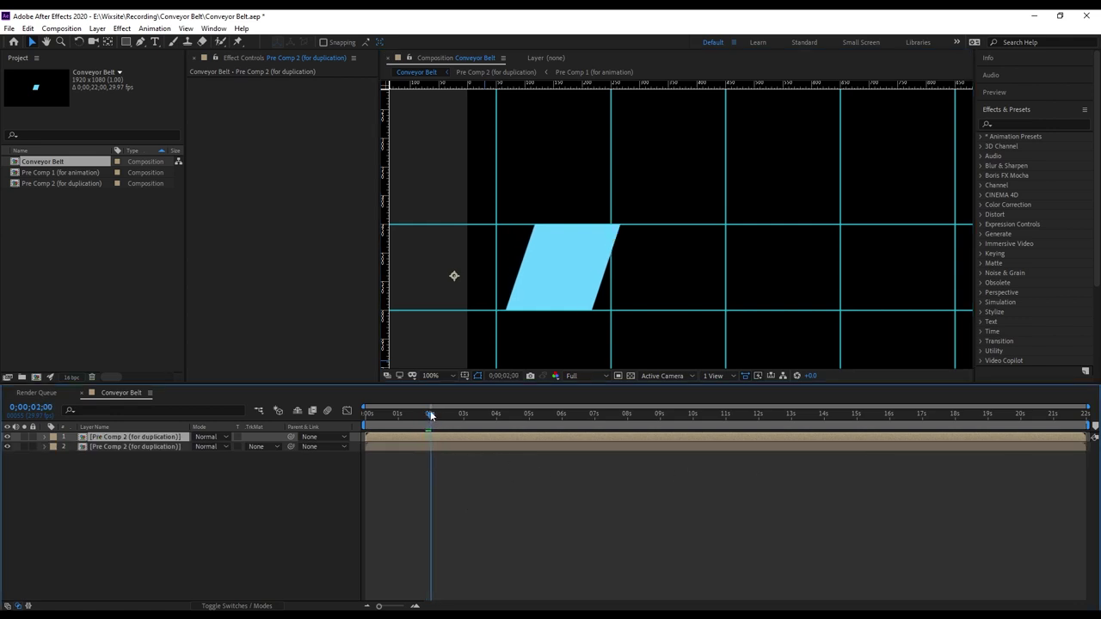
{"action": "key", "text": "ctrl+z"}
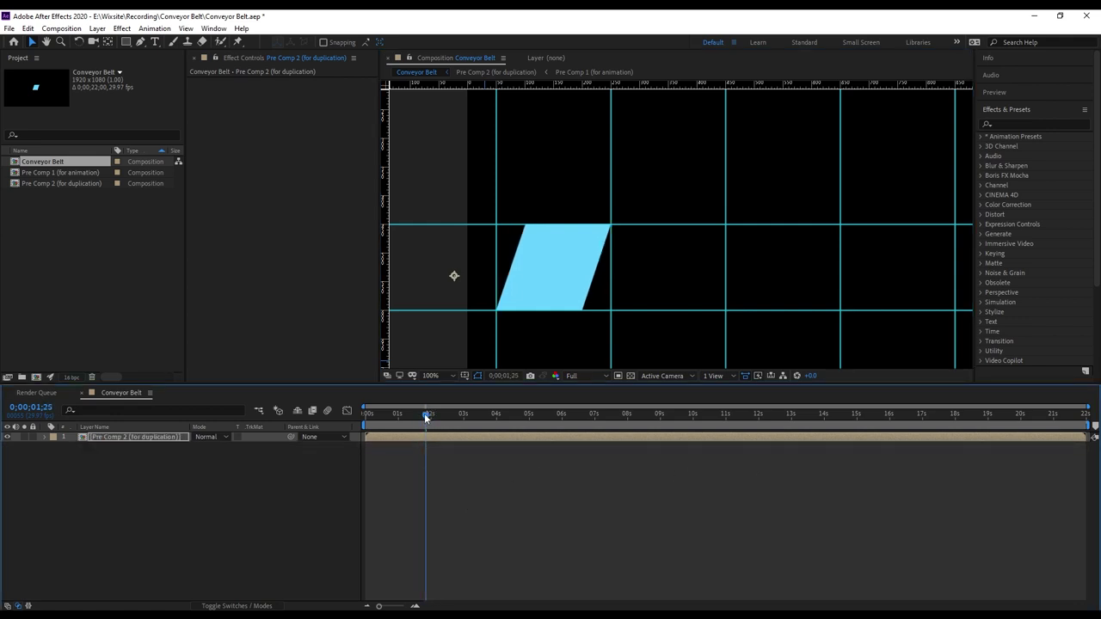
{"action": "left_click_drag", "start_coordinate": [430, 412], "coordinate": [430, 413]}
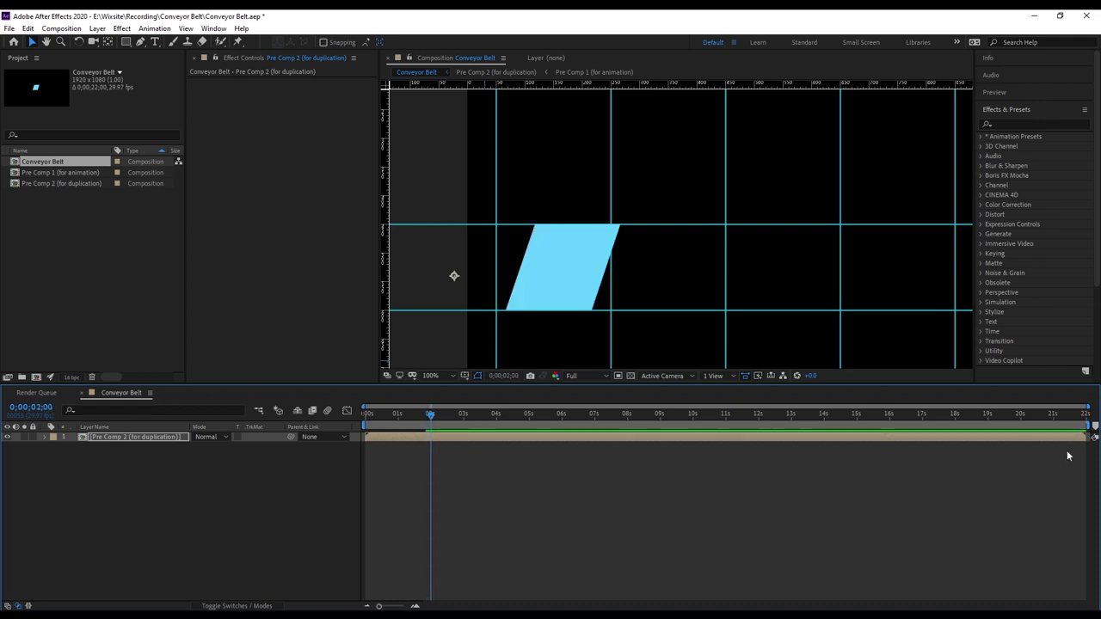
{"action": "mouse_move", "coordinate": [1086, 437]}
{"action": "left_mouse_down"}
{"action": "mouse_move", "coordinate": [725, 437]}
{"action": "mouse_move", "coordinate": [439, 457]}
{"action": "left_mouse_up"}
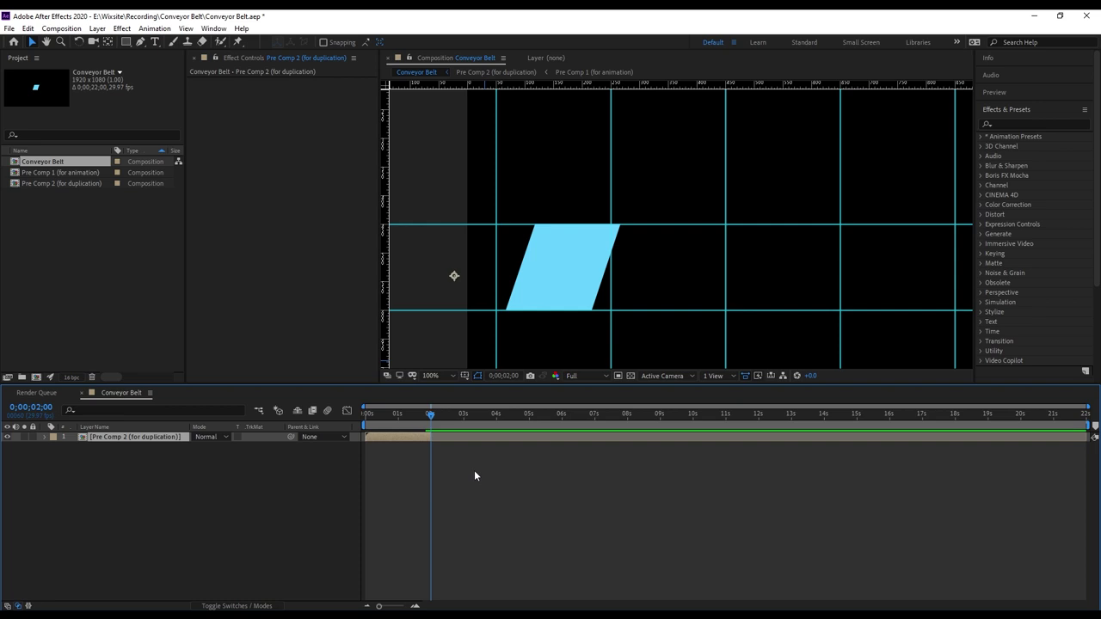
Step: At 0s, shift the parallelogram right into the left grid cell and reselect the layer
{"action": "left_click", "coordinate": [369, 414]}
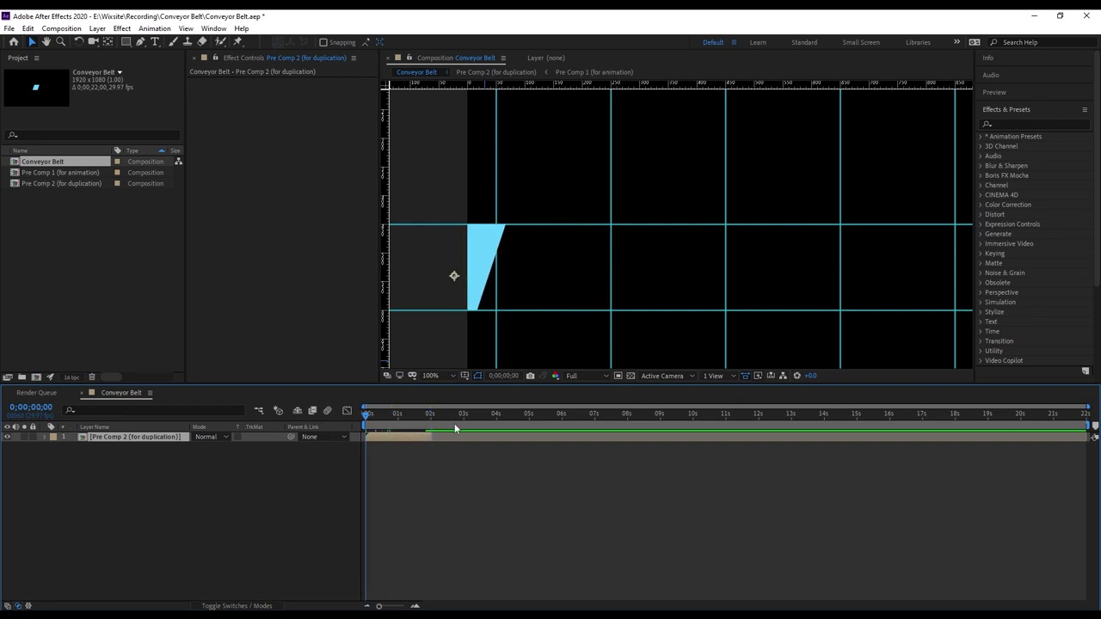
{"action": "left_click_drag", "start_coordinate": [480, 247], "coordinate": [582, 248]}
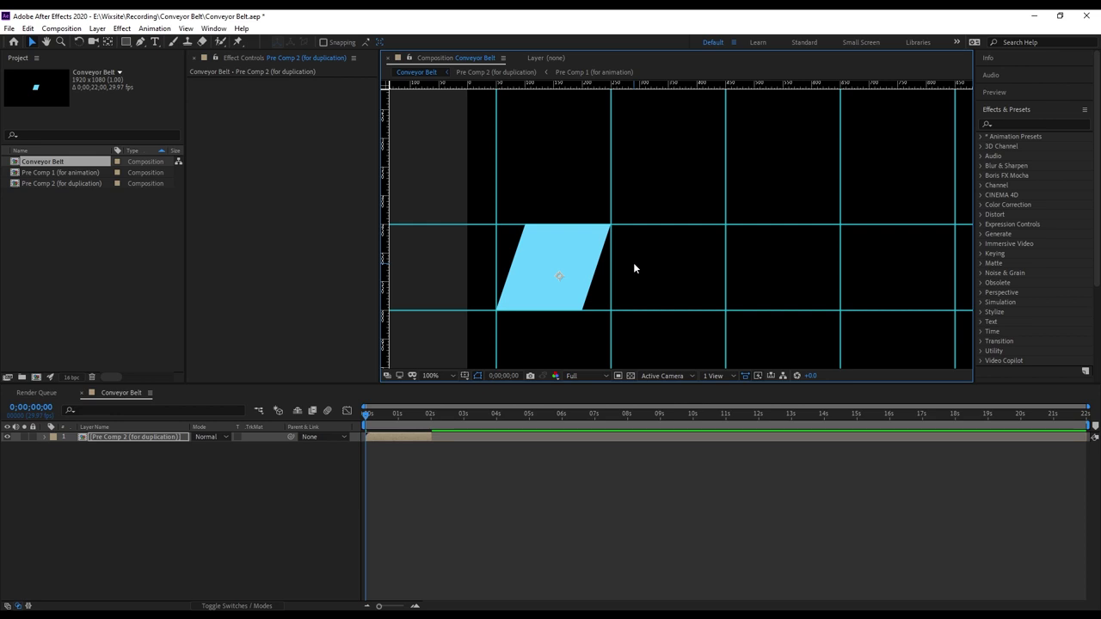
{"action": "left_click", "coordinate": [109, 436]}
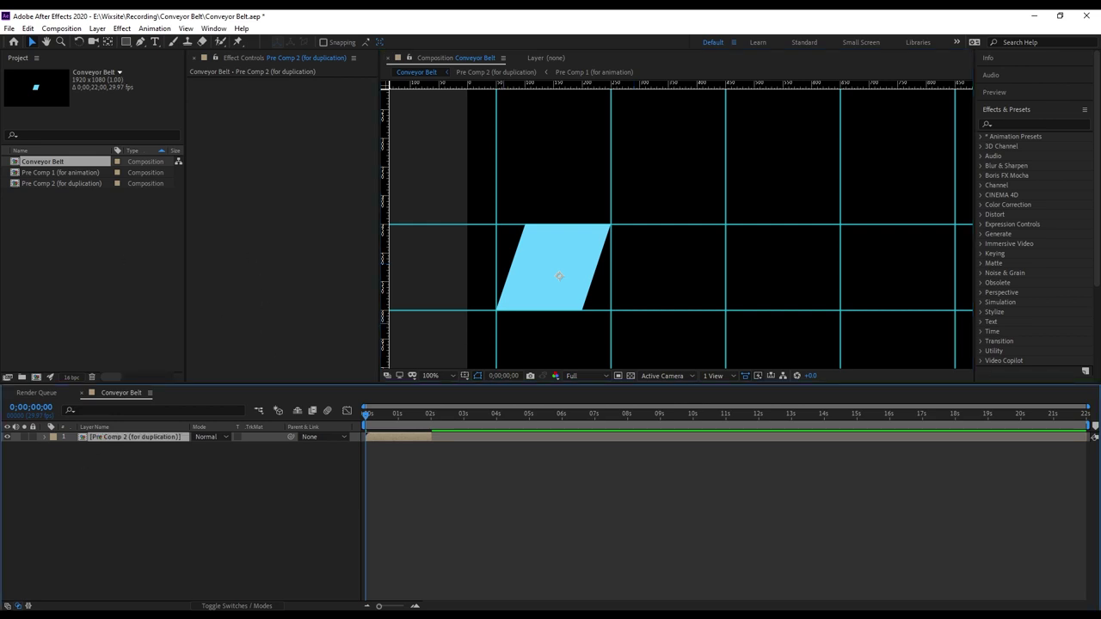
{"action": "left_click", "coordinate": [27, 29]}
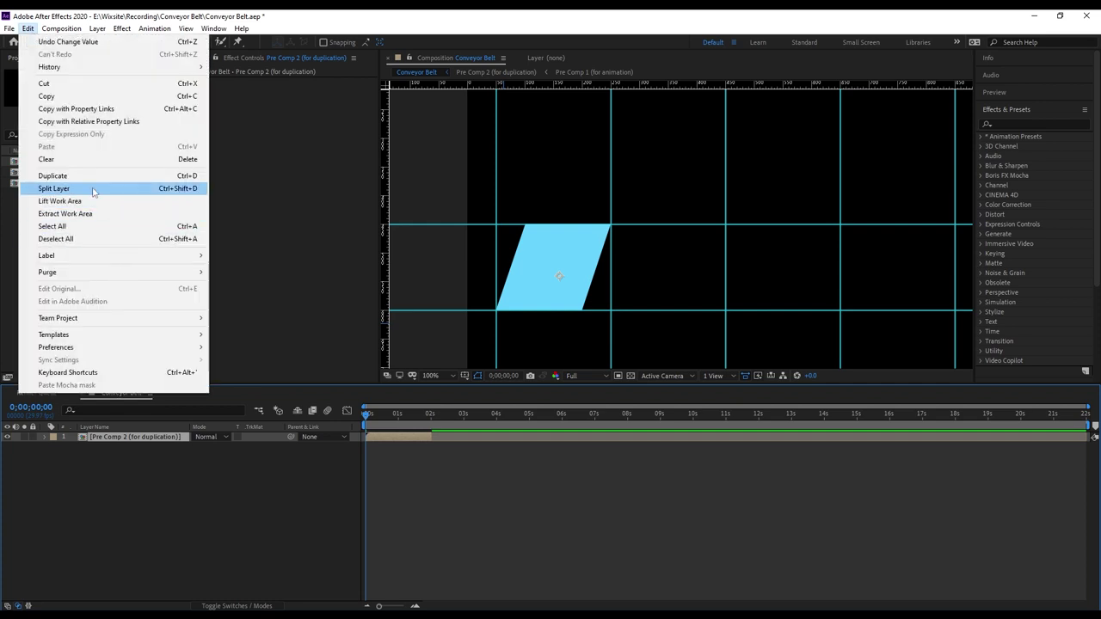
Step: Duplicate the layer, move the copy one grid cell right, and preview both shapes
{"action": "left_click", "coordinate": [80, 178]}
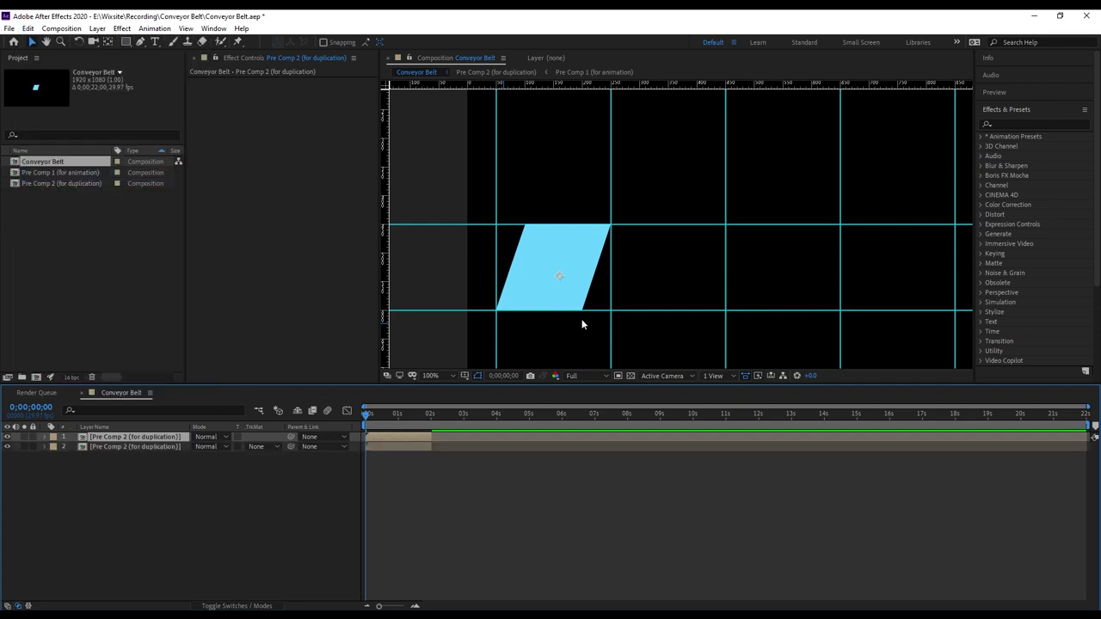
{"action": "left_click_drag", "start_coordinate": [564, 256], "coordinate": [678, 261]}
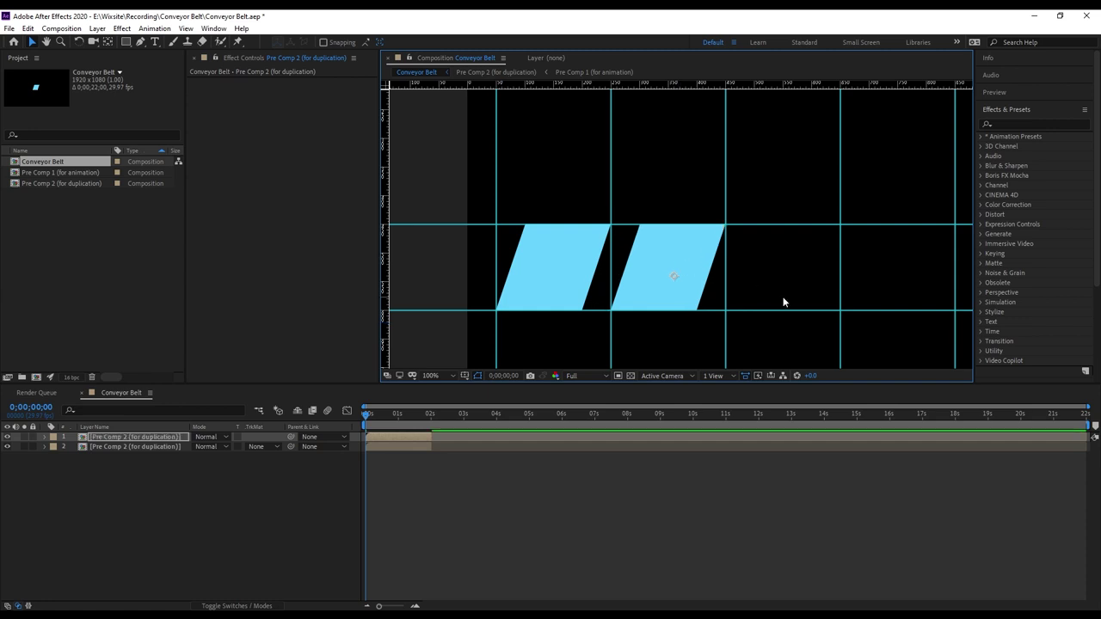
{"action": "mouse_move", "coordinate": [780, 272]}
{"action": "left_mouse_down"}
{"action": "mouse_move", "coordinate": [729, 271]}
{"action": "mouse_move", "coordinate": [755, 263]}
{"action": "left_mouse_up"}
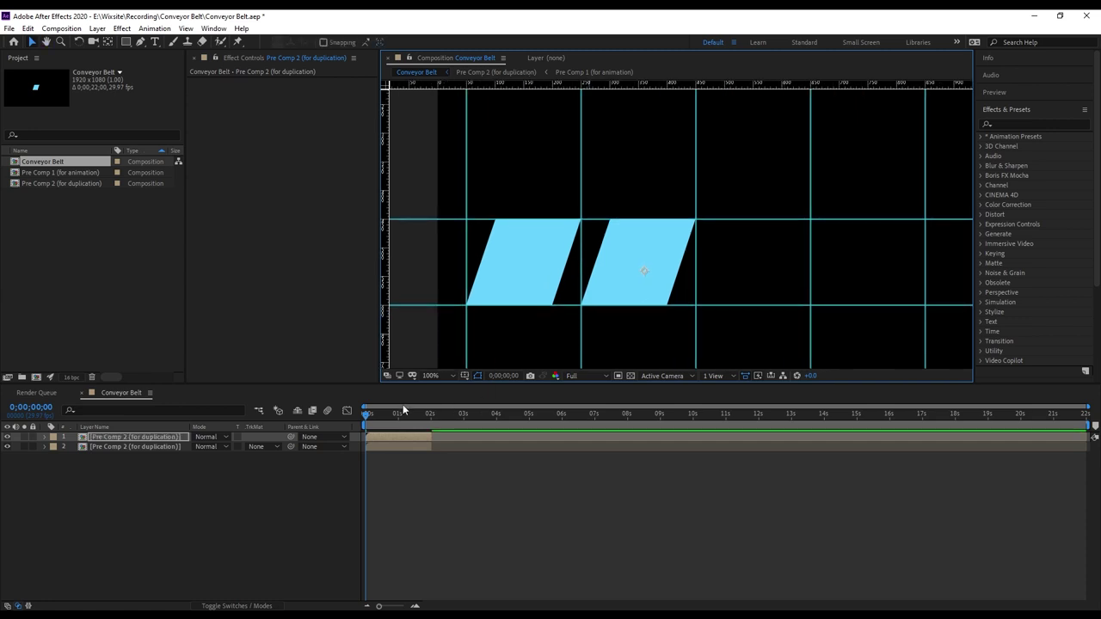
{"action": "left_click_drag", "start_coordinate": [390, 415], "coordinate": [333, 419]}
{"action": "key", "text": "space"}
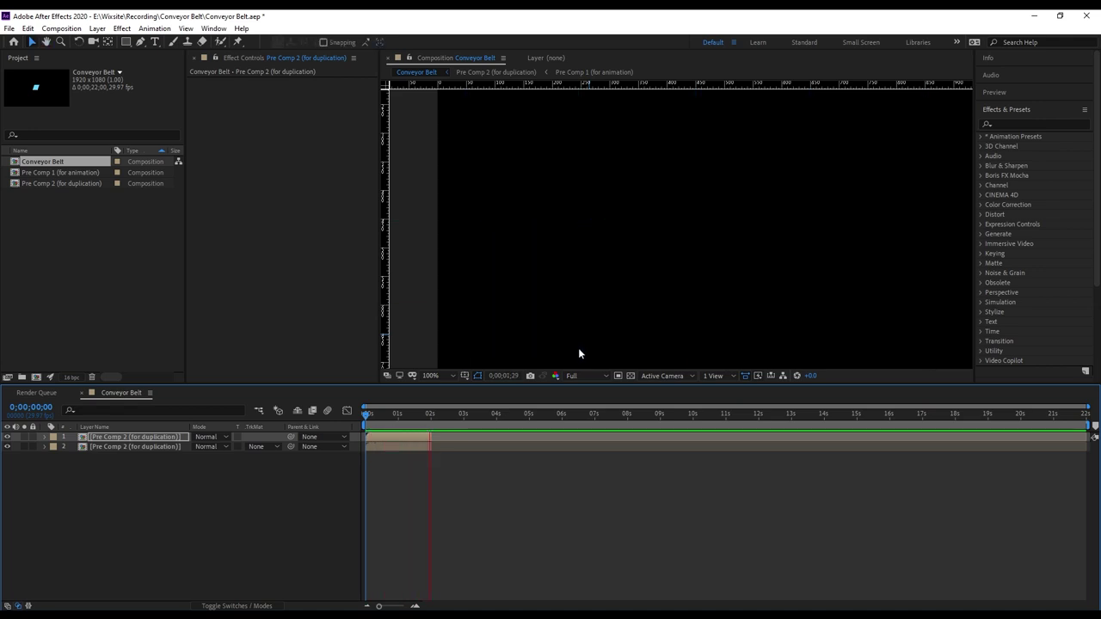
{"action": "key", "text": "space"}
{"action": "left_click_drag", "start_coordinate": [399, 424], "coordinate": [336, 412]}
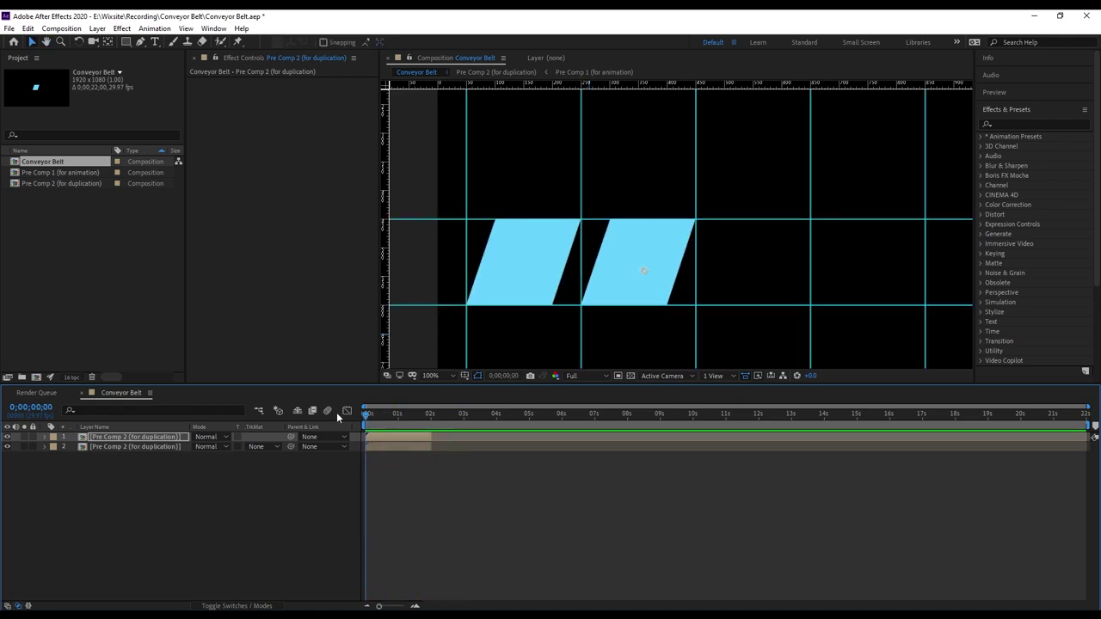
Step: Replay the preview, return to frame 0, select layer 1, and zoom out then back to 100%
{"action": "key", "text": "space"}
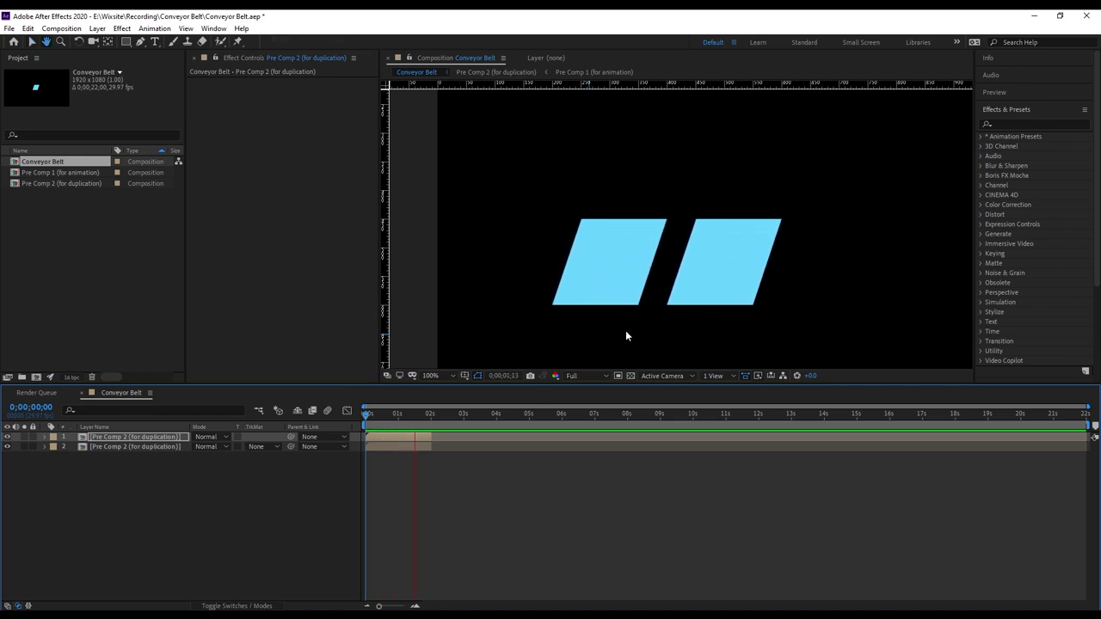
{"action": "key", "text": "space"}
{"action": "left_click", "coordinate": [368, 417]}
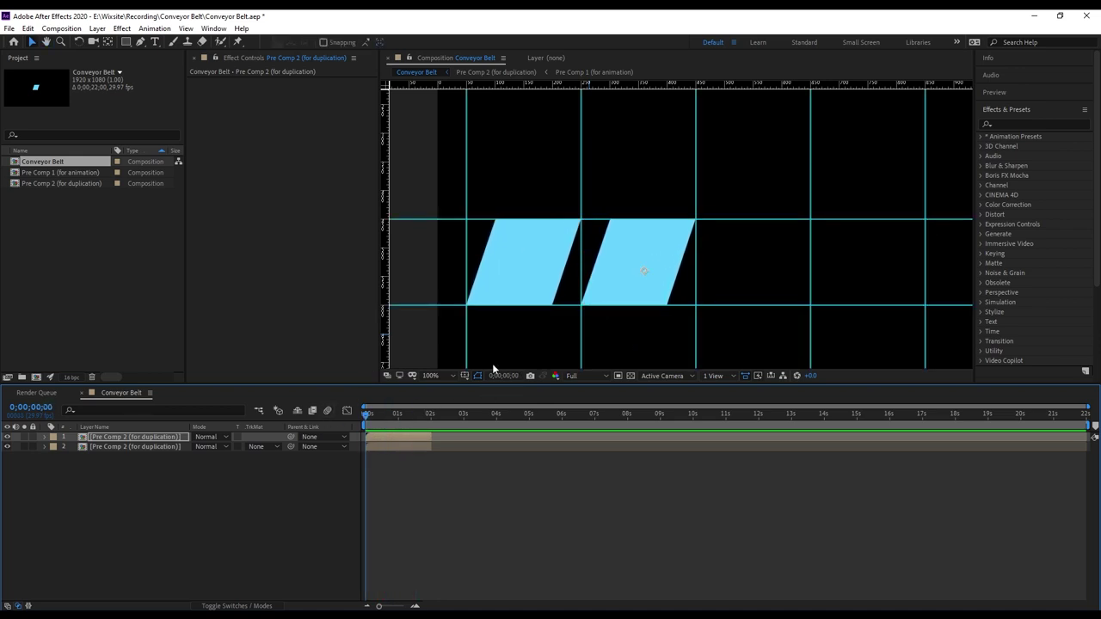
{"action": "left_click", "coordinate": [123, 437]}
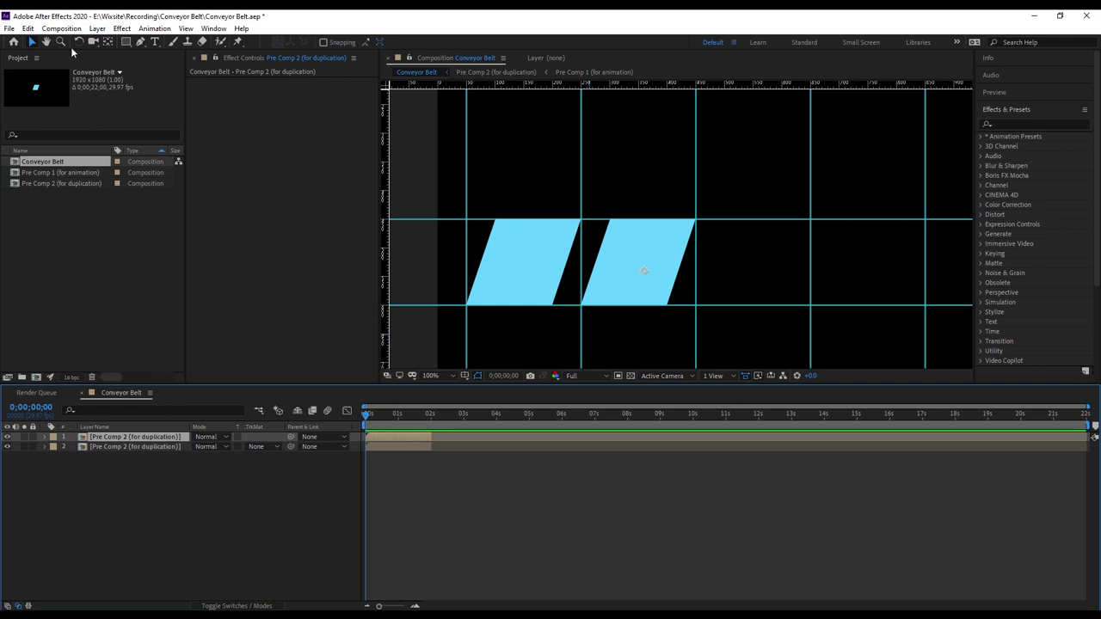
{"action": "scroll", "coordinate": [713, 272], "scroll_direction": "down", "scroll_amount": 3}
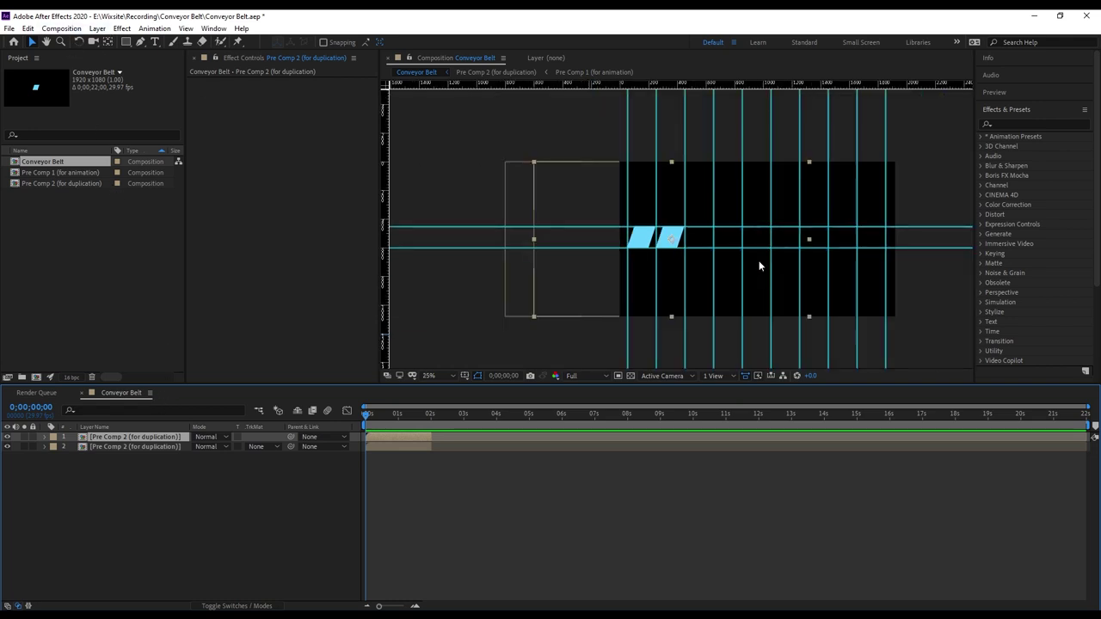
{"action": "scroll", "coordinate": [786, 253], "scroll_direction": "down", "scroll_amount": 1}
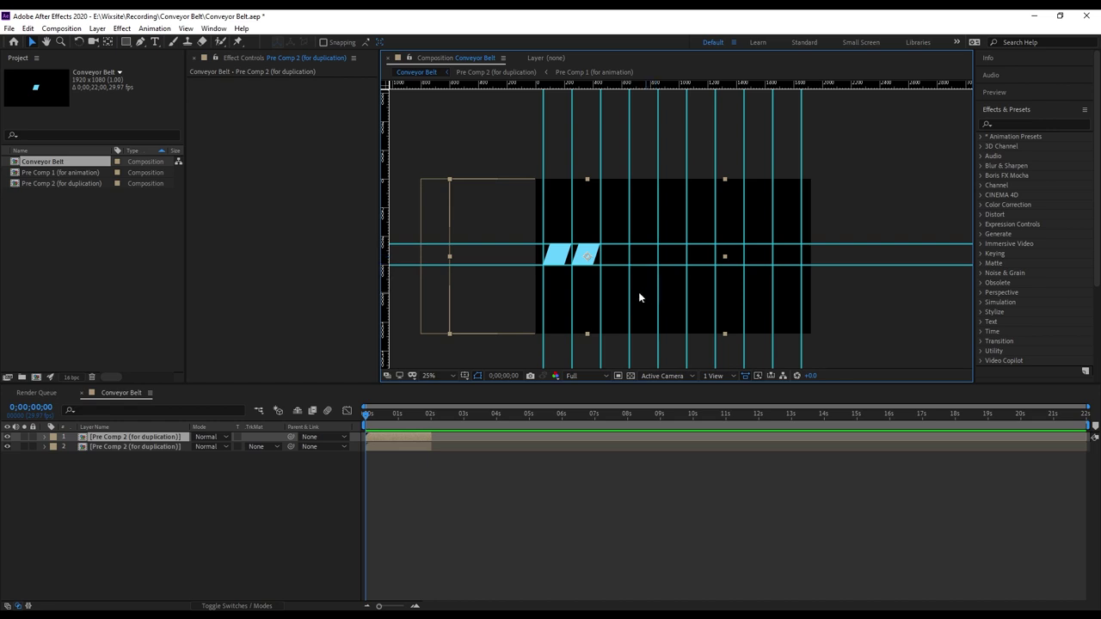
{"action": "scroll", "coordinate": [582, 293], "scroll_direction": "up", "scroll_amount": 2}
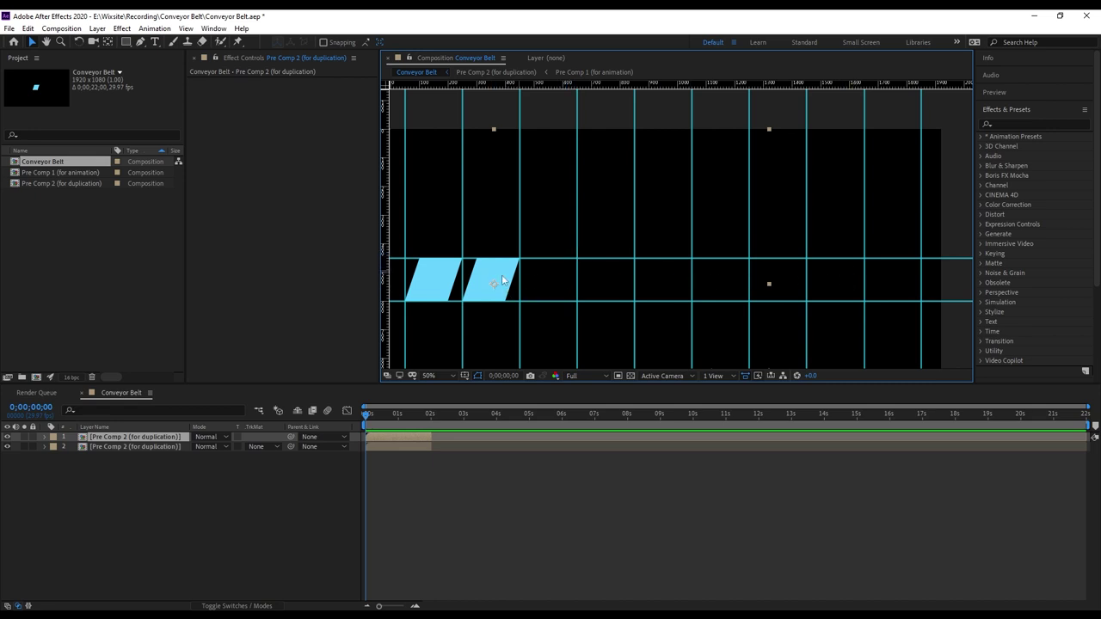
{"action": "scroll", "coordinate": [415, 307], "scroll_direction": "up", "scroll_amount": 2}
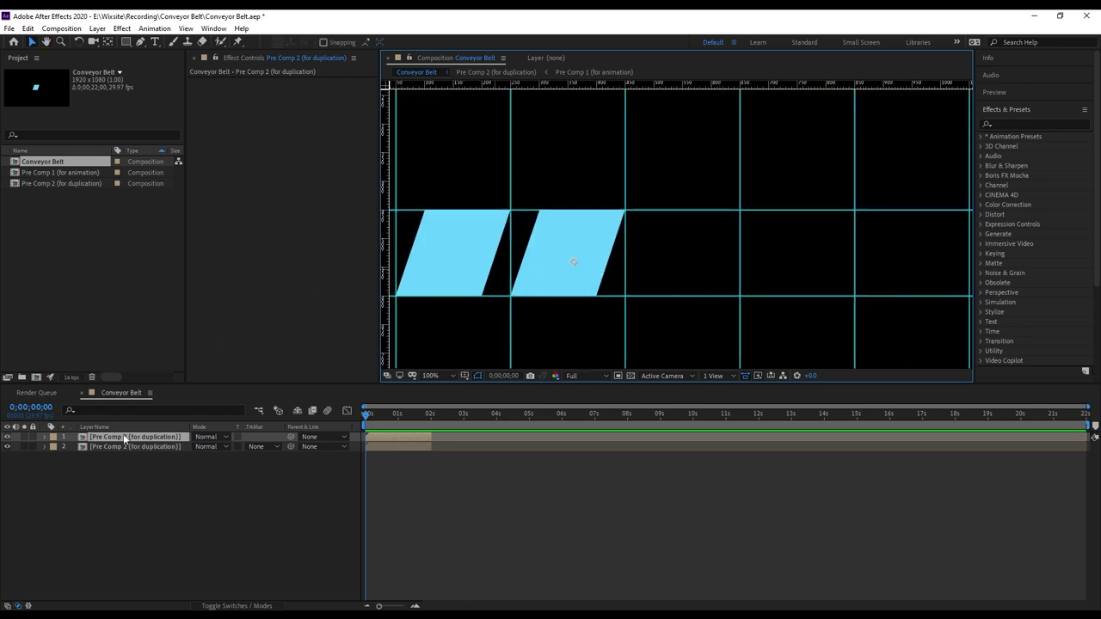
Step: Duplicate the Pre Comp 2 layer with Ctrl+D until there are nine parallelogram layers
{"action": "key", "text": "ctrl+d"}
{"action": "key", "text": "ctrl+d"}
{"action": "scroll", "coordinate": [699, 238], "scroll_direction": "right", "scroll_amount": 3}
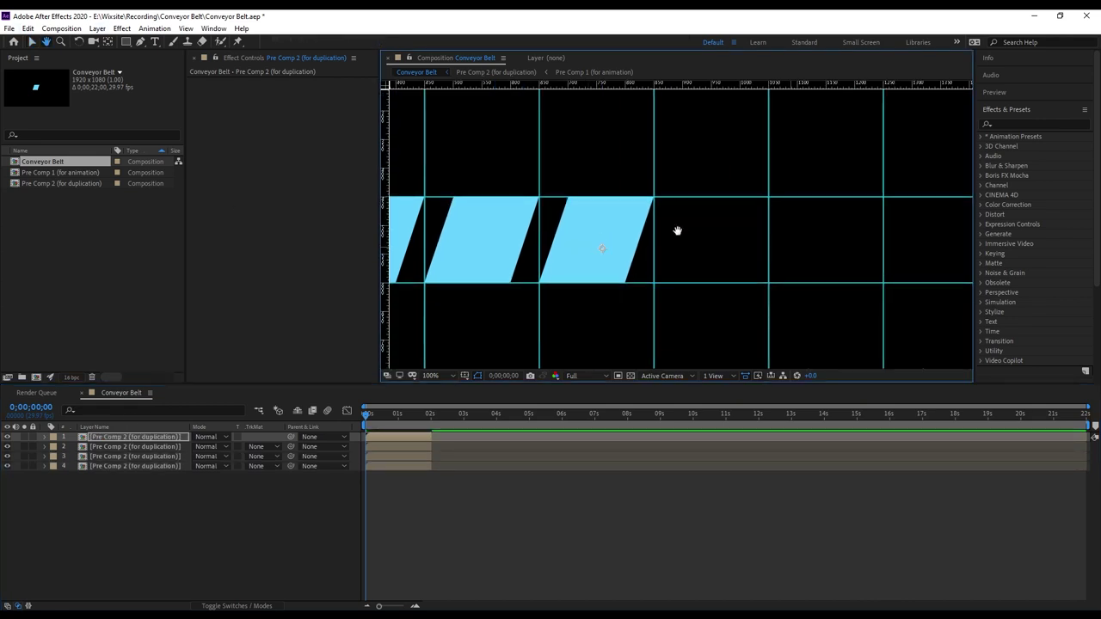
{"action": "key", "text": "ctrl+d"}
{"action": "key", "text": "ctrl+d"}
{"action": "scroll", "coordinate": [595, 223], "scroll_direction": "right", "scroll_amount": 2}
{"action": "key", "text": "ctrl+d"}
{"action": "key", "text": "ctrl+d"}
{"action": "scroll", "coordinate": [670, 204], "scroll_direction": "right", "scroll_amount": 4}
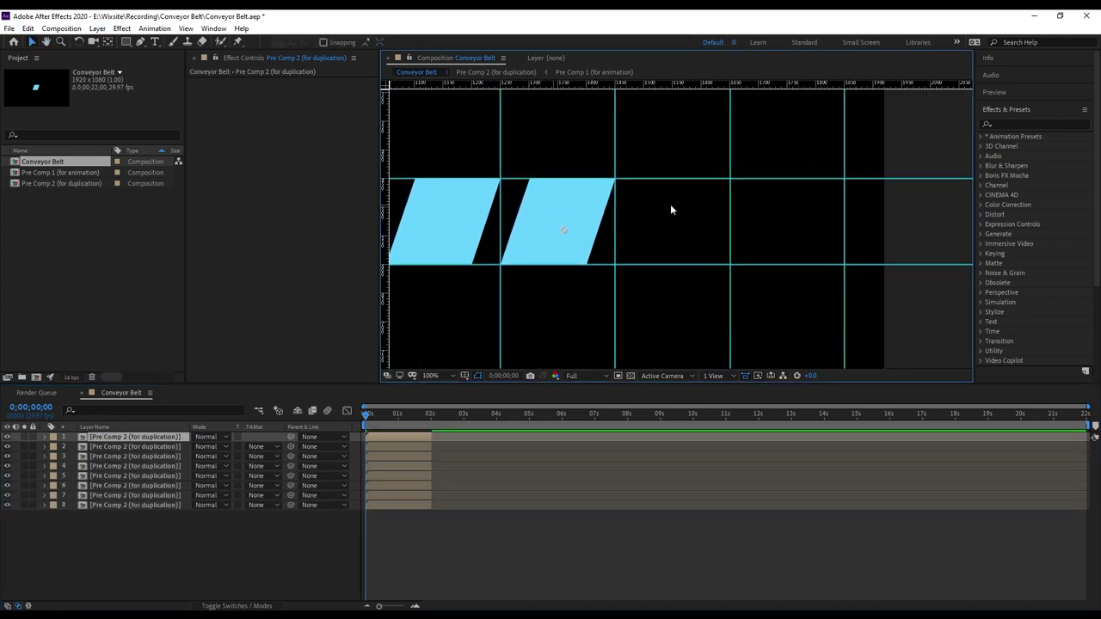
{"action": "key", "text": "ctrl+d"}
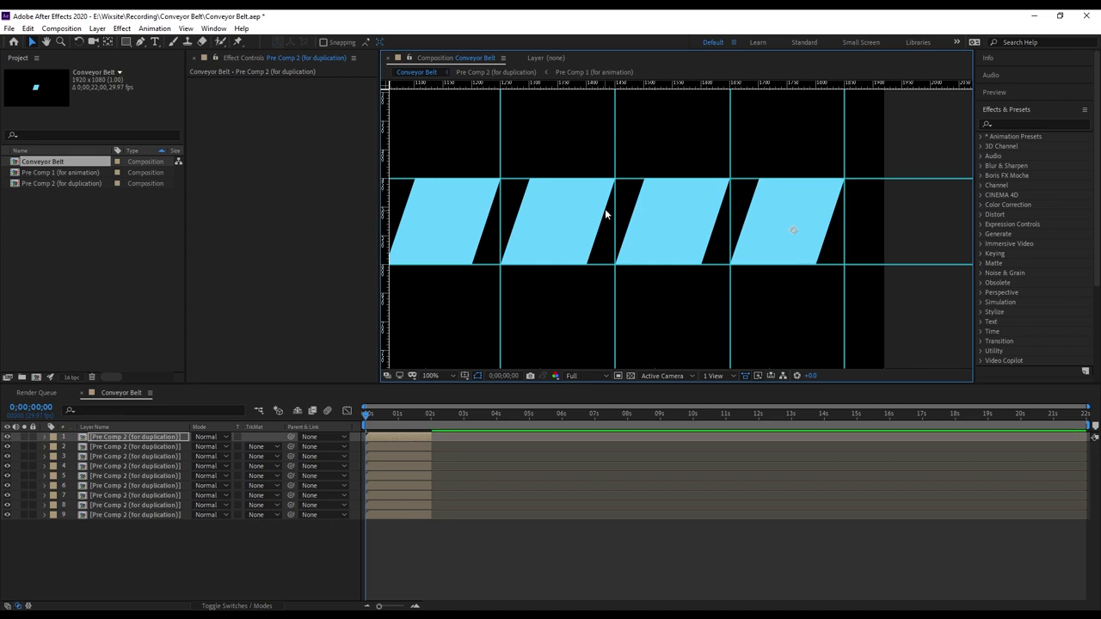
{"action": "scroll", "coordinate": [608, 214], "scroll_direction": "down", "scroll_amount": 2}
Step: Preview the nine-stripe belt animation several times, then stop playback
{"action": "key", "text": "space"}
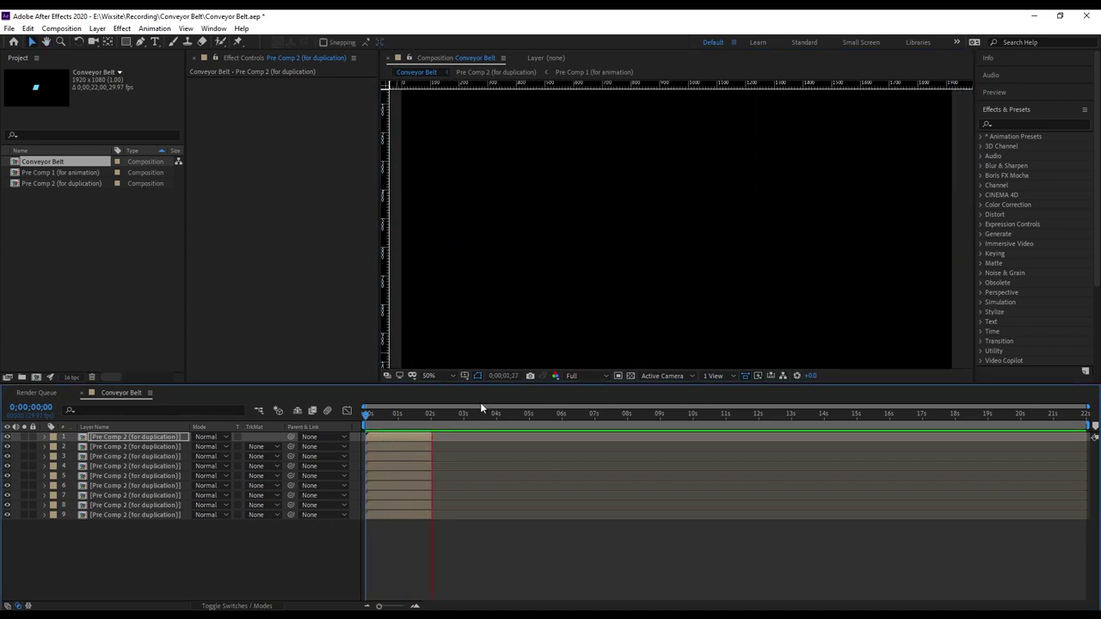
{"action": "key", "text": "space"}
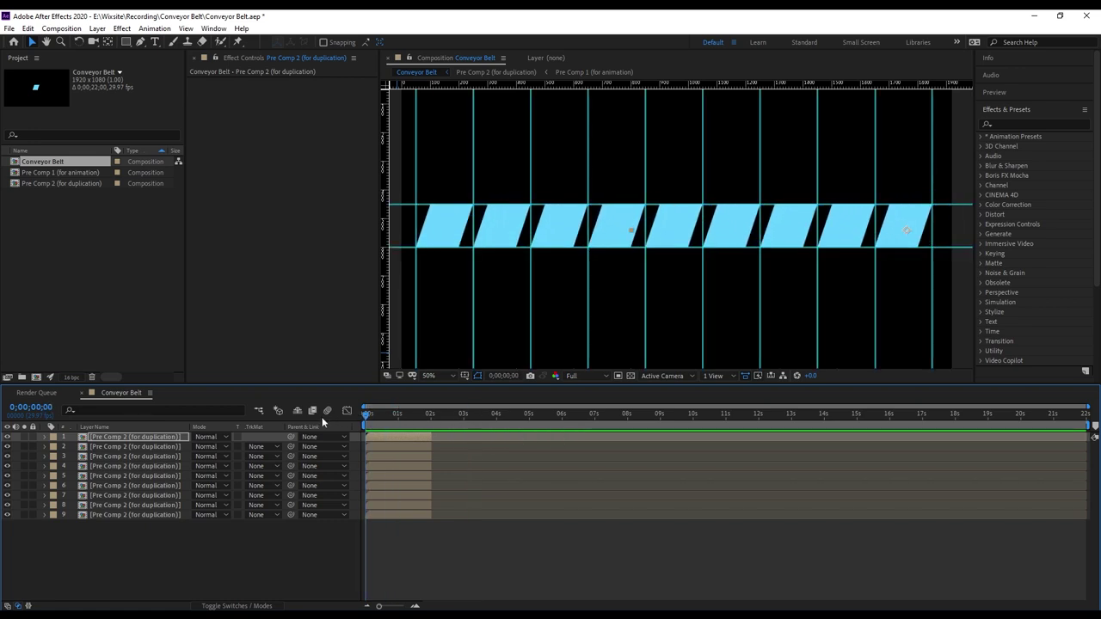
{"action": "key", "text": "space"}
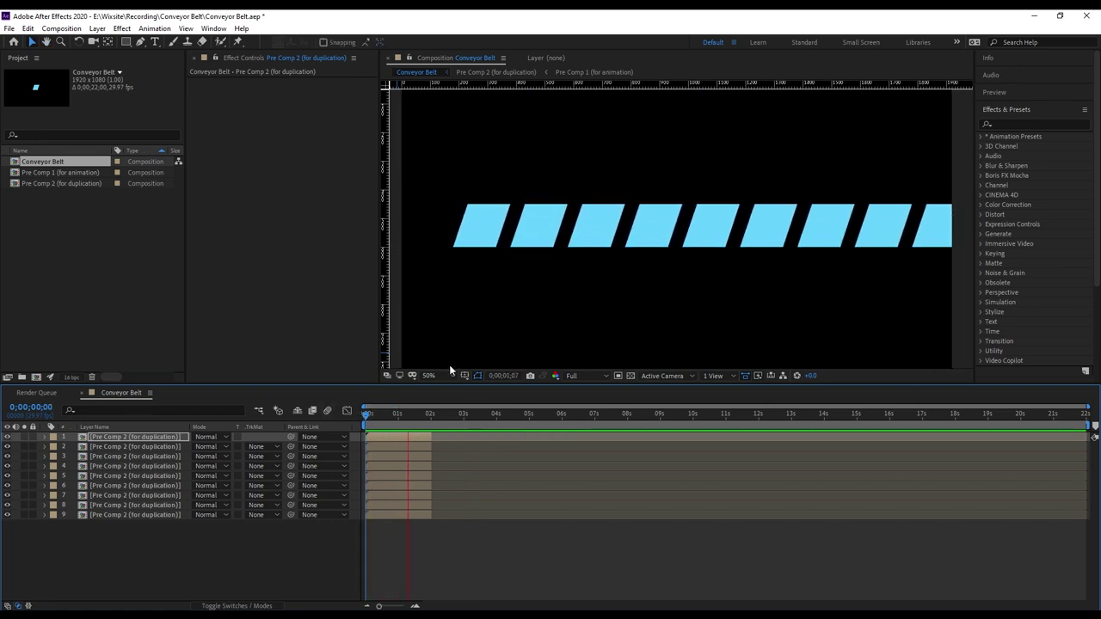
{"action": "key", "text": "space"}
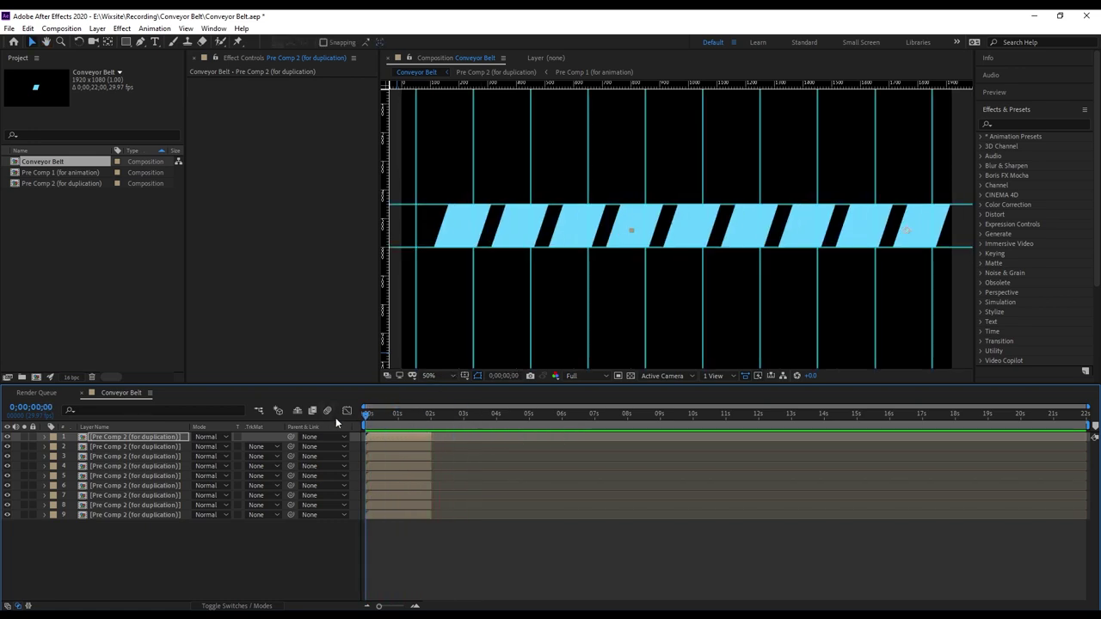
{"action": "key", "text": "space"}
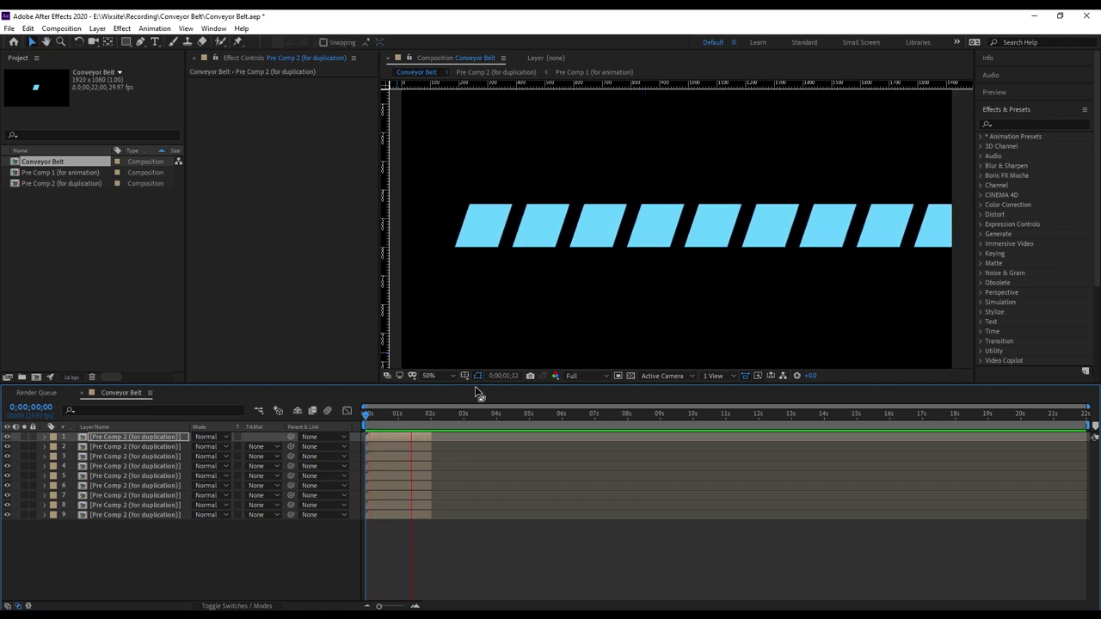
{"action": "left_click", "coordinate": [417, 414]}
{"action": "left_click_drag", "start_coordinate": [391, 416], "coordinate": [277, 414]}
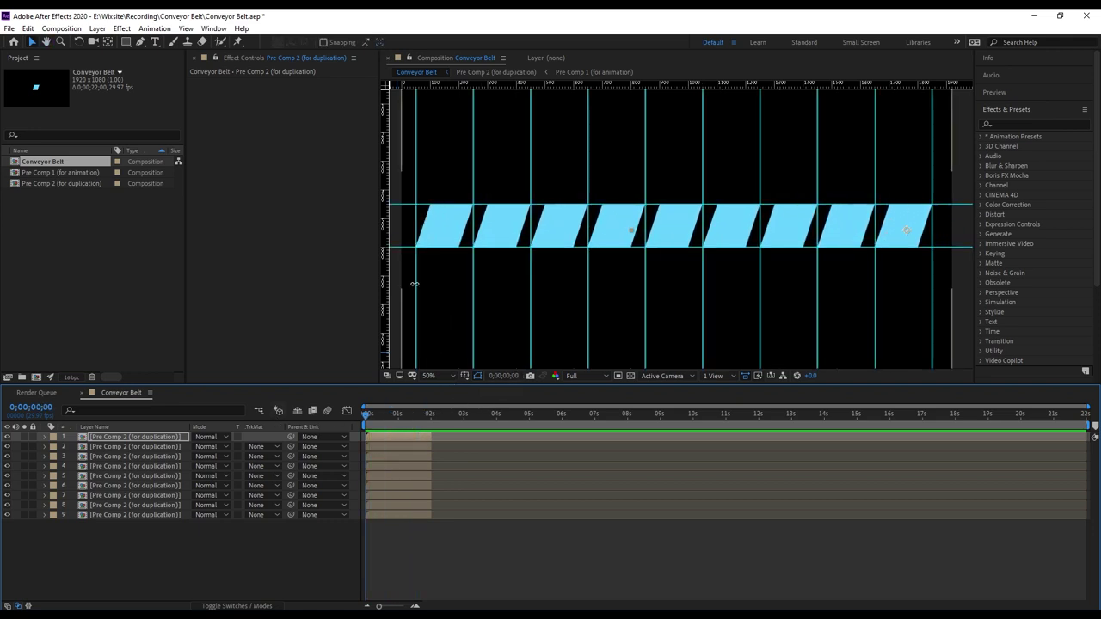
Step: At 100% zoom, drag a vertical guide one grid step left of the comp edge, then select layer 9
{"action": "left_click_drag", "start_coordinate": [467, 151], "coordinate": [667, 158]}
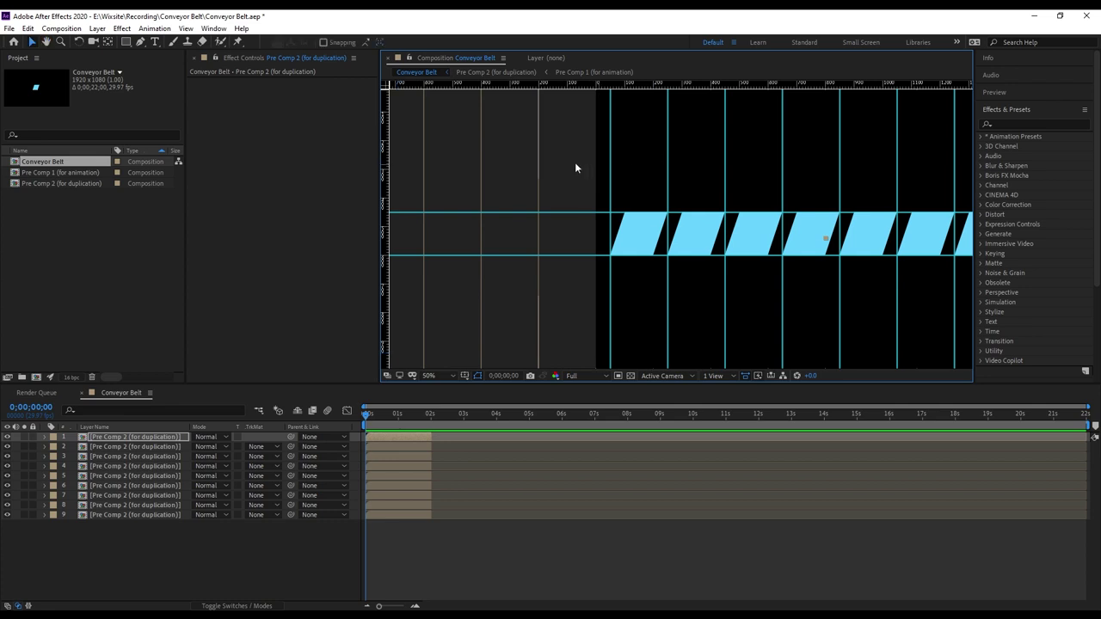
{"action": "key", "text": "period"}
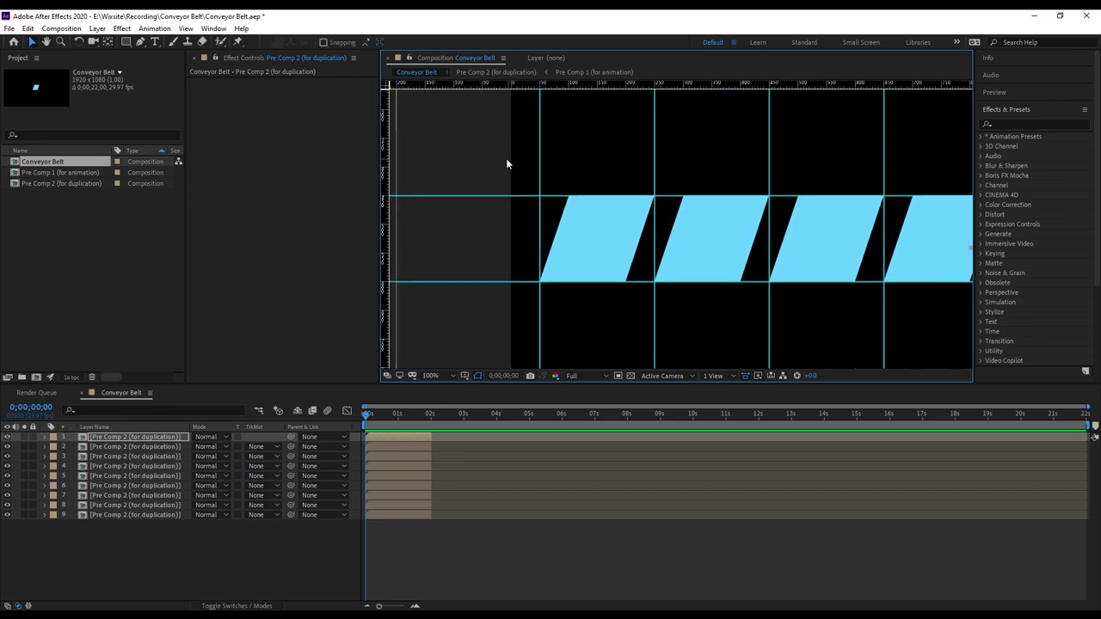
{"action": "left_click_drag", "start_coordinate": [506, 159], "coordinate": [538, 155]}
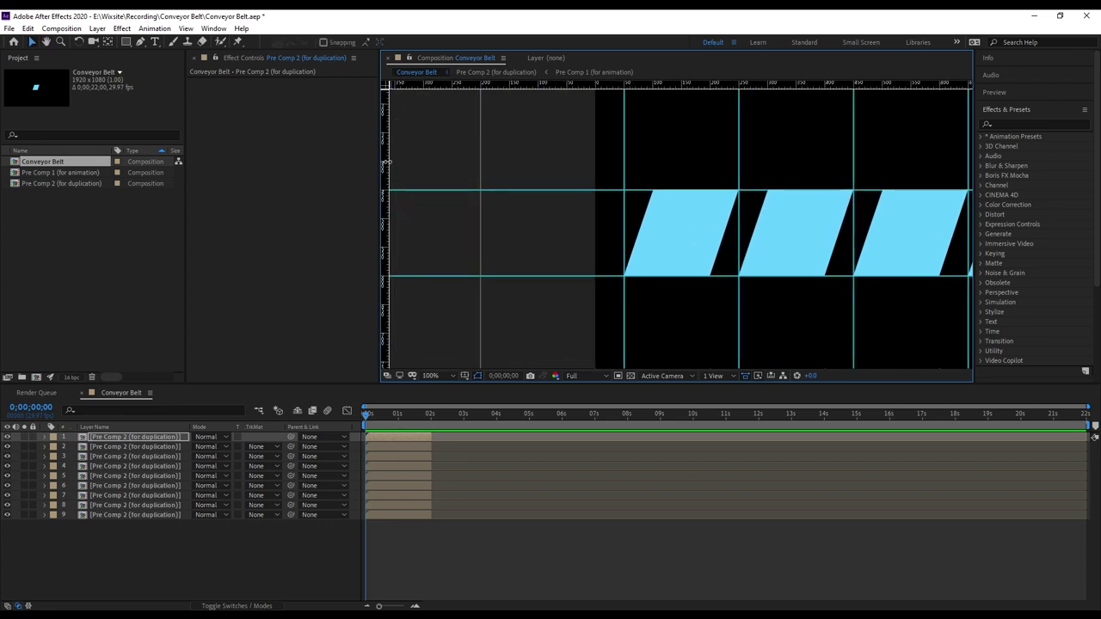
{"action": "left_click_drag", "start_coordinate": [388, 162], "coordinate": [510, 170]}
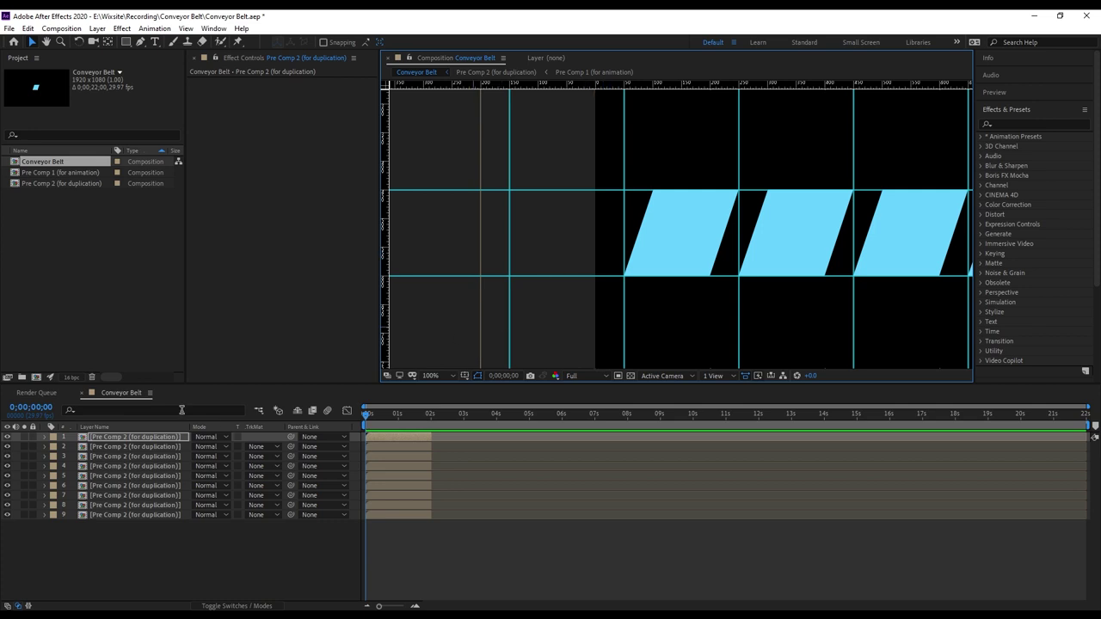
{"action": "left_click", "coordinate": [109, 516]}
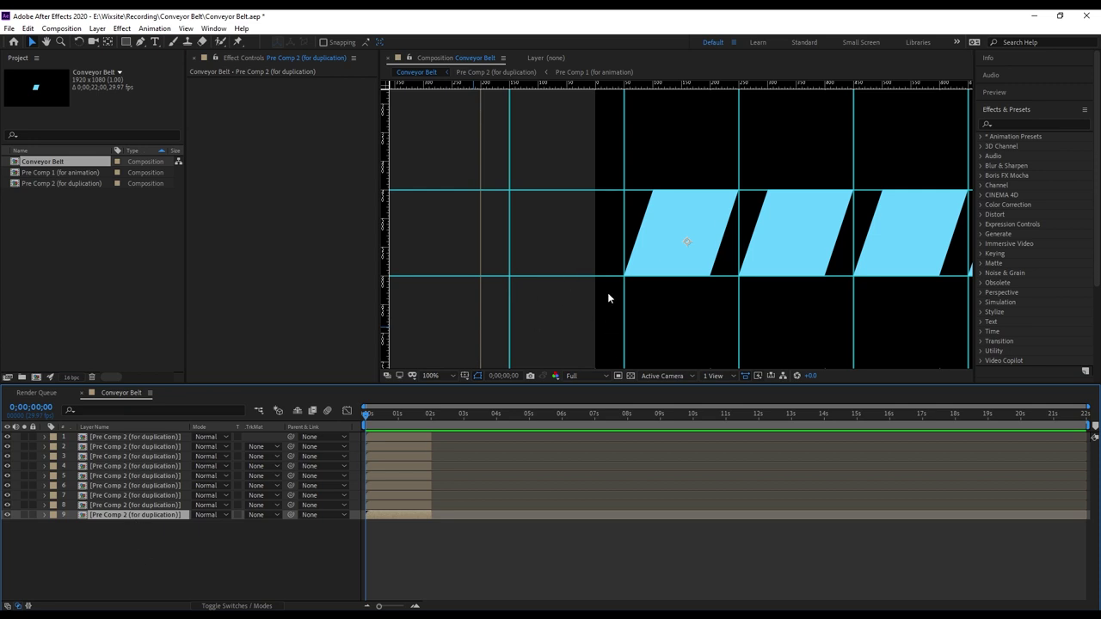
Step: Duplicate layer 9 and move the tenth stripe to the comp's left edge, then preview at 50%
{"action": "key", "text": "ctrl+d"}
{"action": "mouse_move", "coordinate": [684, 220]}
{"action": "left_mouse_down"}
{"action": "mouse_move", "coordinate": [564, 221]}
{"action": "mouse_move", "coordinate": [575, 220]}
{"action": "left_mouse_up"}
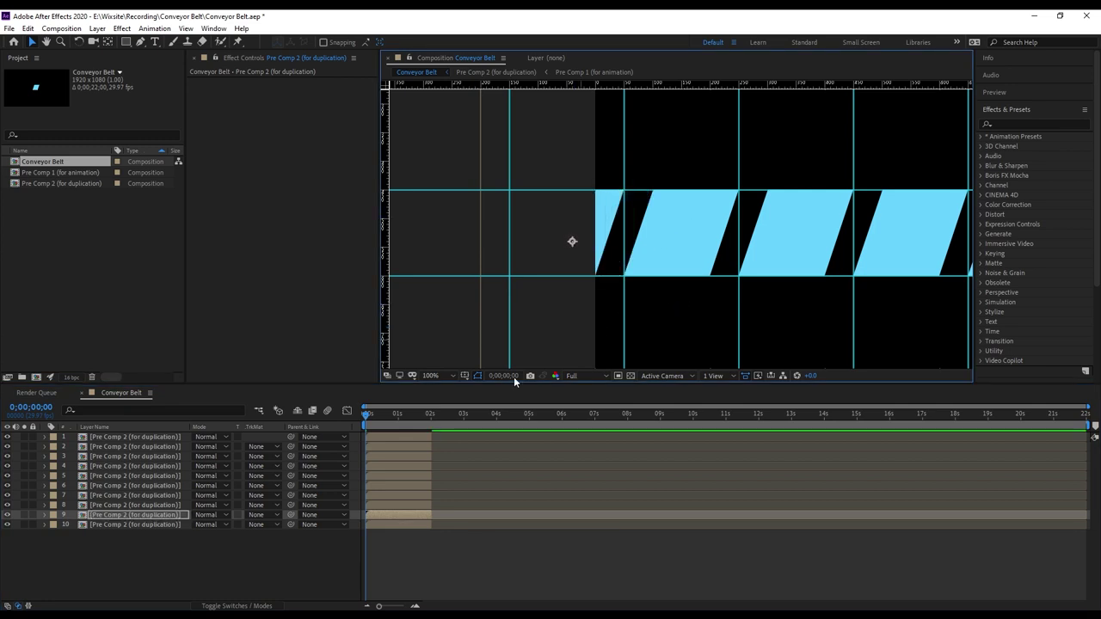
{"action": "key", "text": "space"}
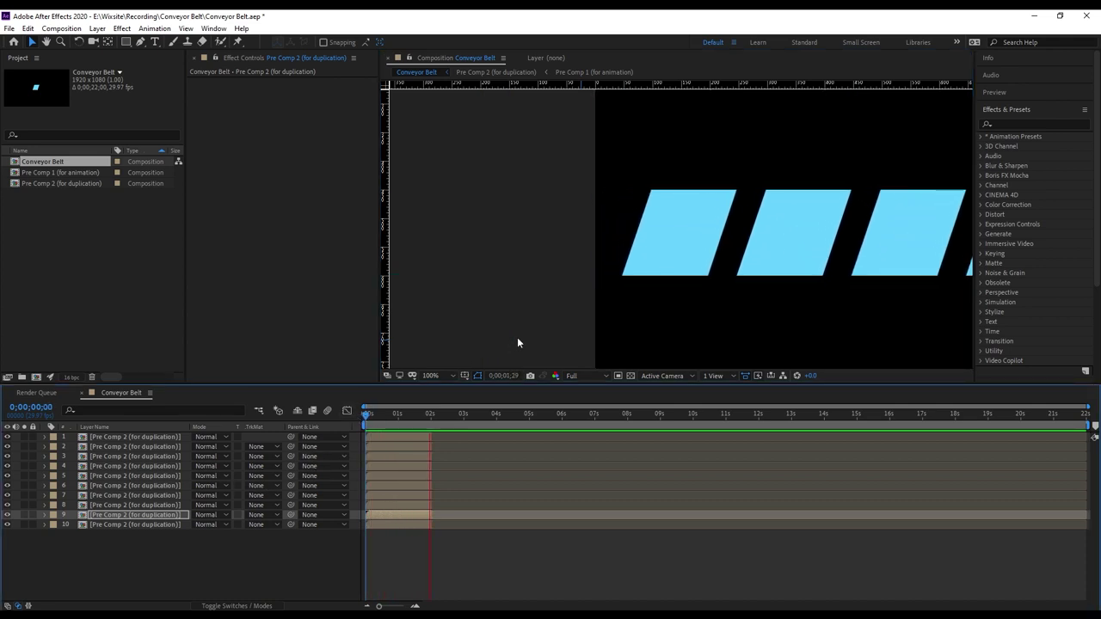
{"action": "key", "text": "space"}
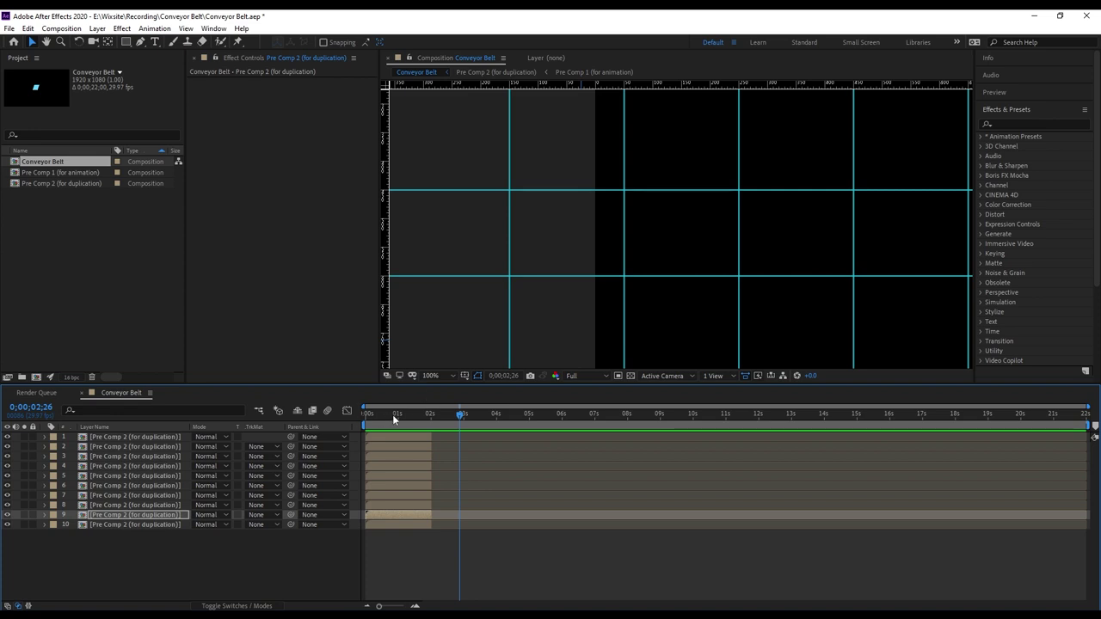
{"action": "mouse_move", "coordinate": [392, 415]}
{"action": "left_mouse_down"}
{"action": "mouse_move", "coordinate": [435, 414]}
{"action": "mouse_move", "coordinate": [366, 415]}
{"action": "left_mouse_up"}
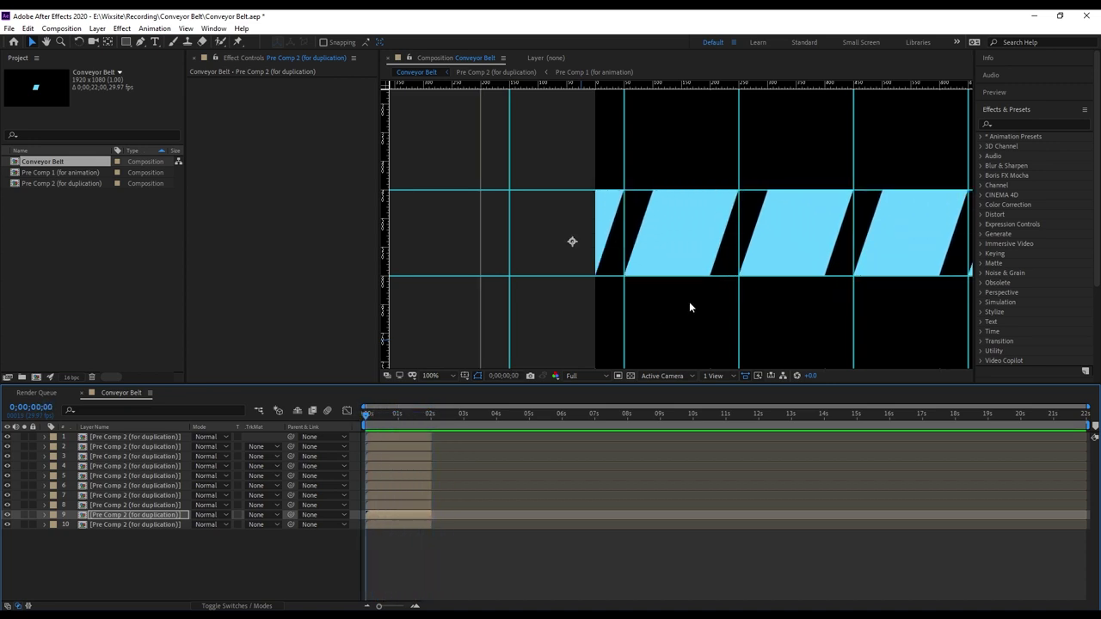
{"action": "key", "text": "comma"}
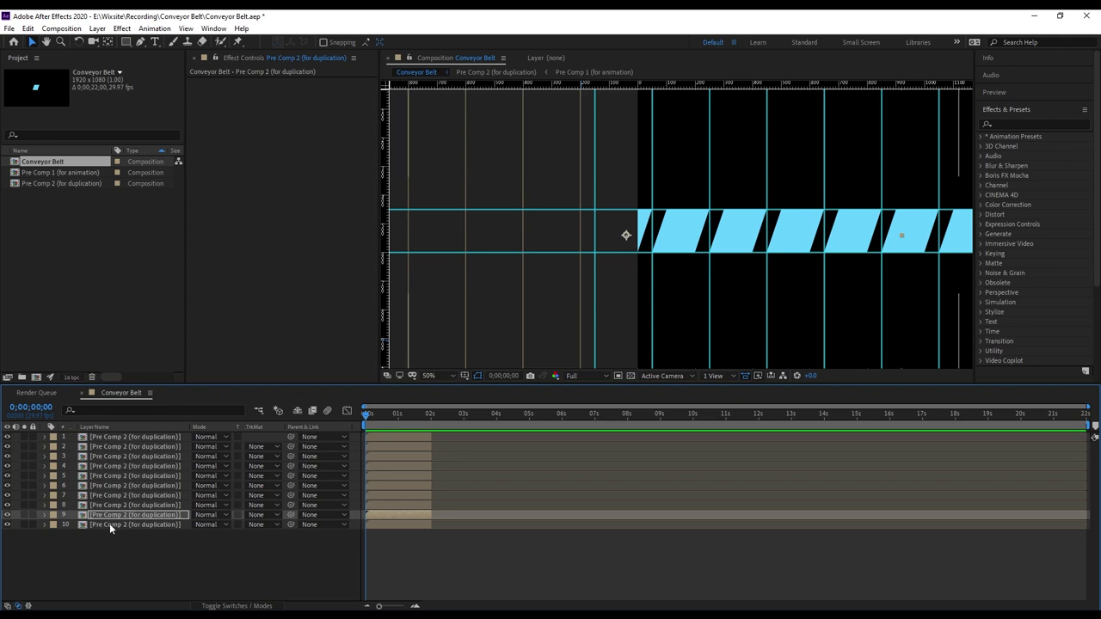
{"action": "left_click", "coordinate": [109, 525]}
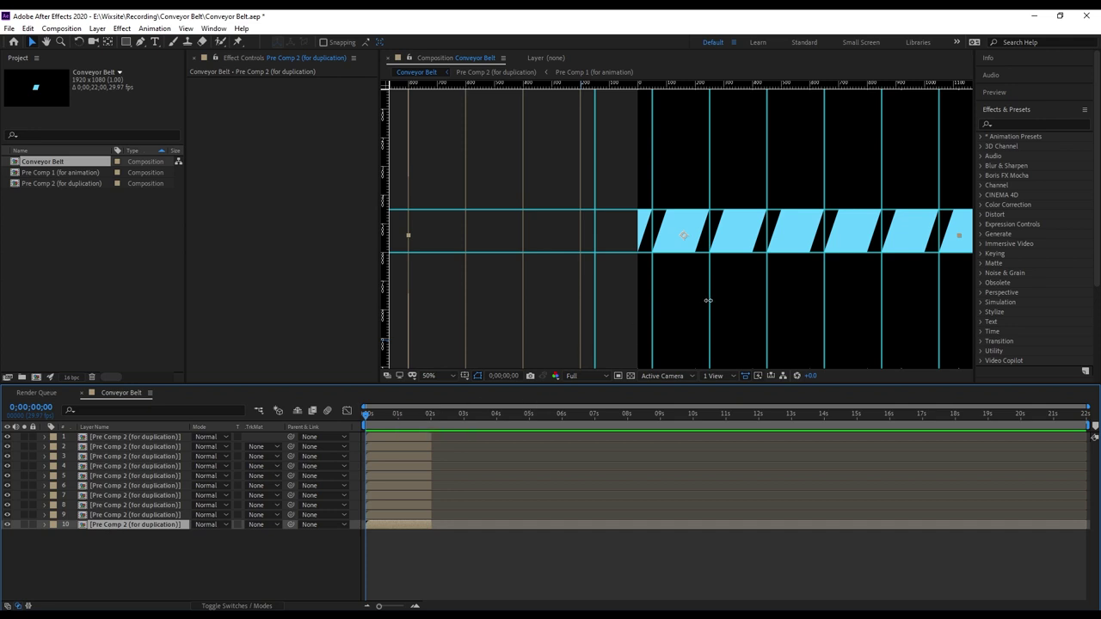
{"action": "left_click", "coordinate": [398, 448]}
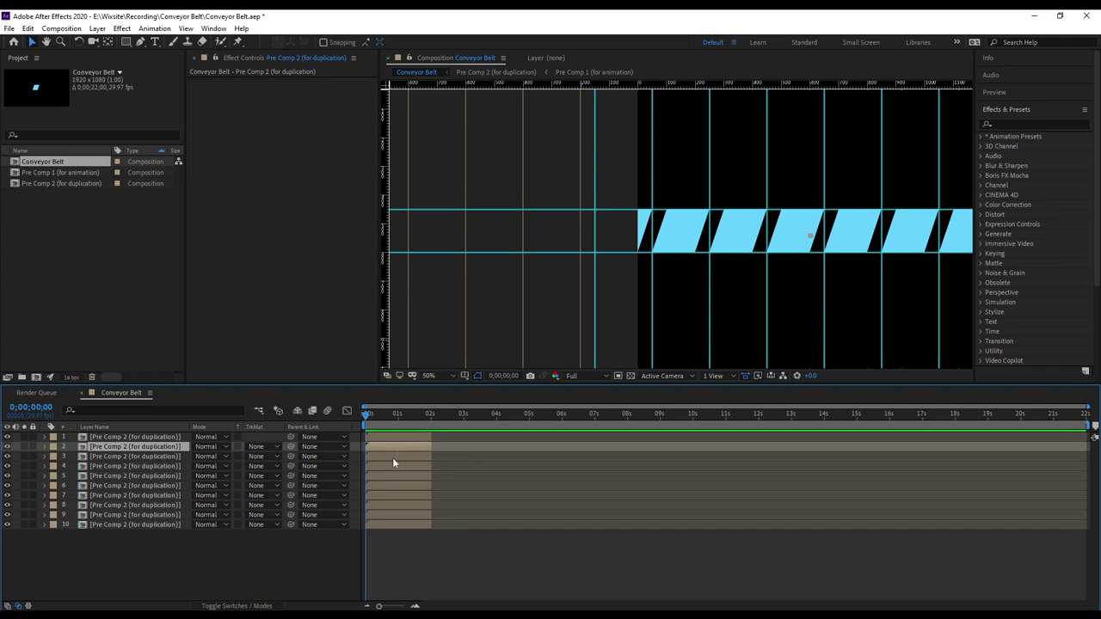
{"action": "left_click", "coordinate": [425, 414]}
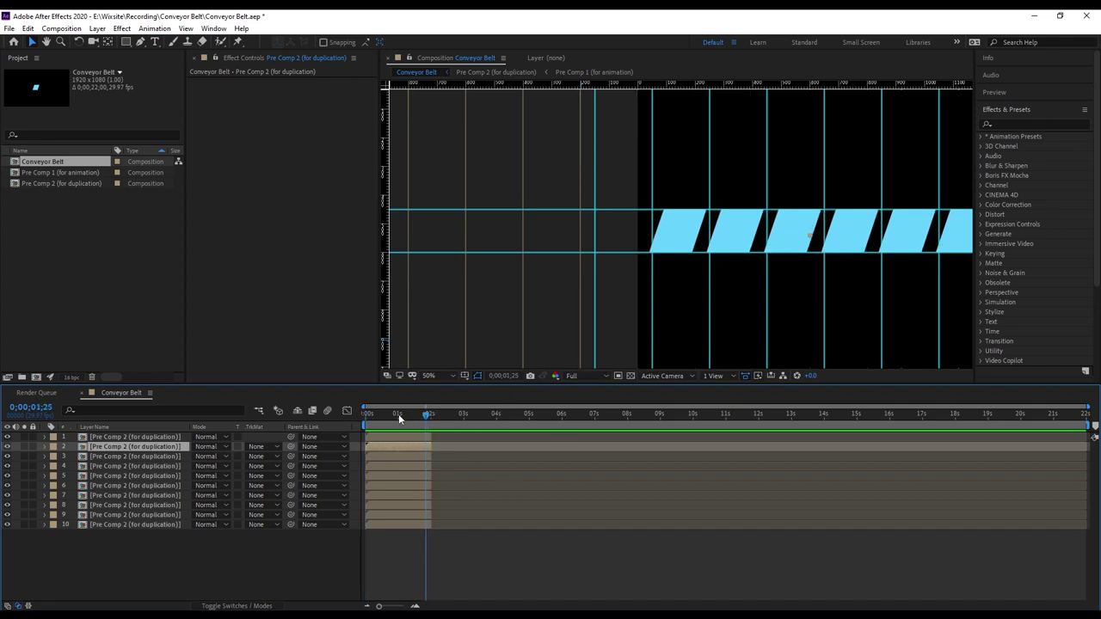
{"action": "left_click_drag", "start_coordinate": [399, 414], "coordinate": [352, 411]}
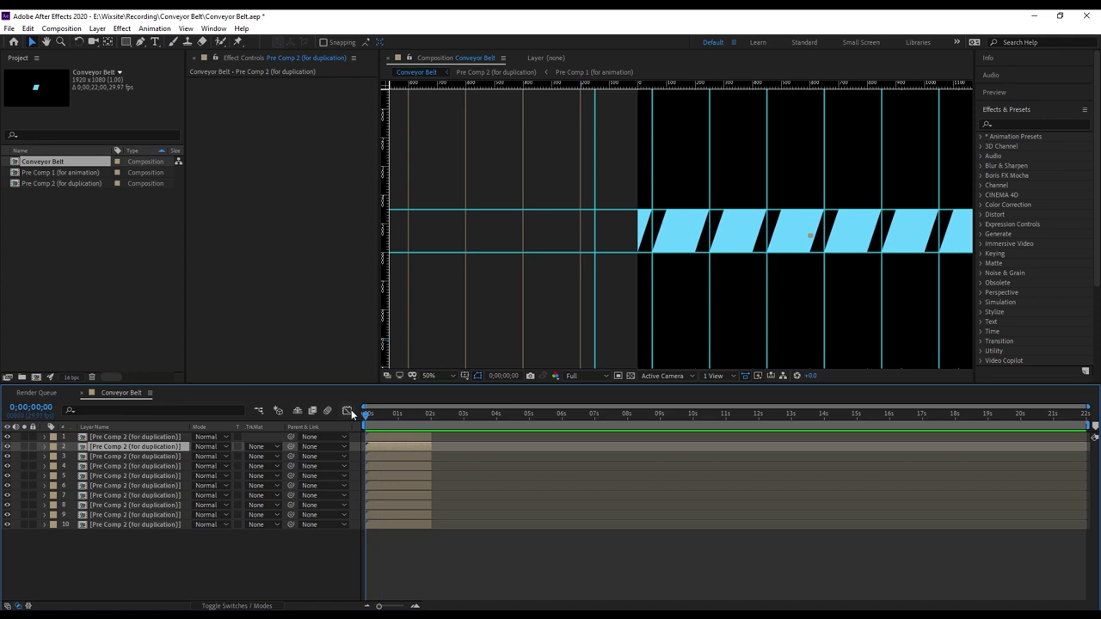
{"action": "key", "text": "space"}
{"action": "key", "text": "space"}
{"action": "key", "text": "space"}
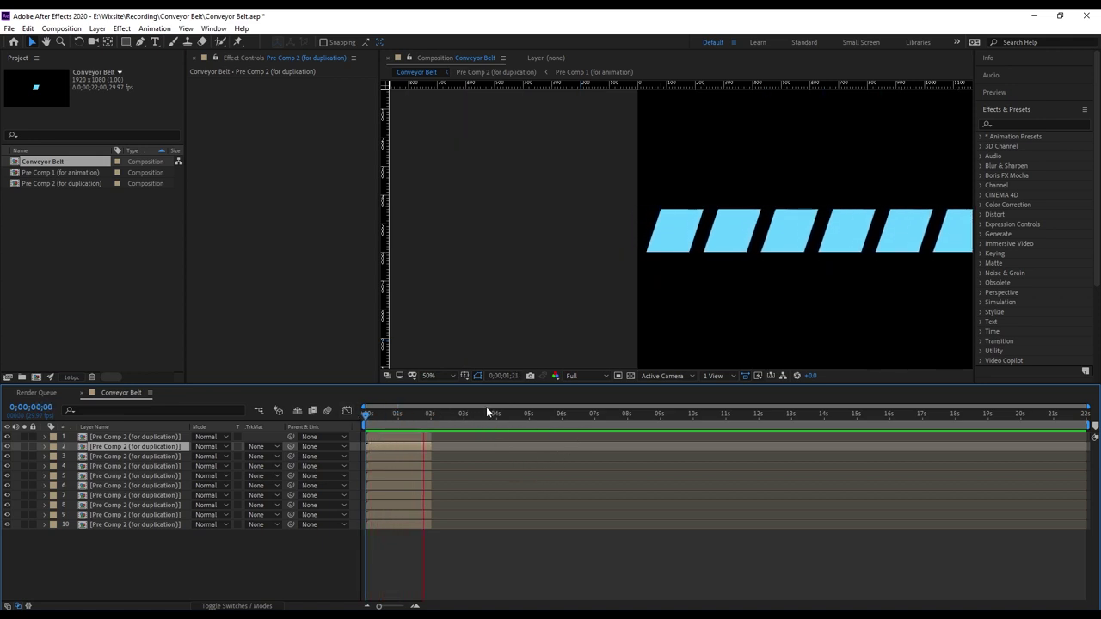
{"action": "mouse_move", "coordinate": [472, 413]}
{"action": "left_mouse_down"}
{"action": "mouse_move", "coordinate": [702, 416]}
{"action": "mouse_move", "coordinate": [456, 410]}
{"action": "mouse_move", "coordinate": [763, 424]}
{"action": "mouse_move", "coordinate": [368, 416]}
{"action": "left_mouse_up"}
Step: Pre-compose all ten parallelogram layers into 'Pre Comp 3' with Move all attributes
{"action": "left_click", "coordinate": [154, 582]}
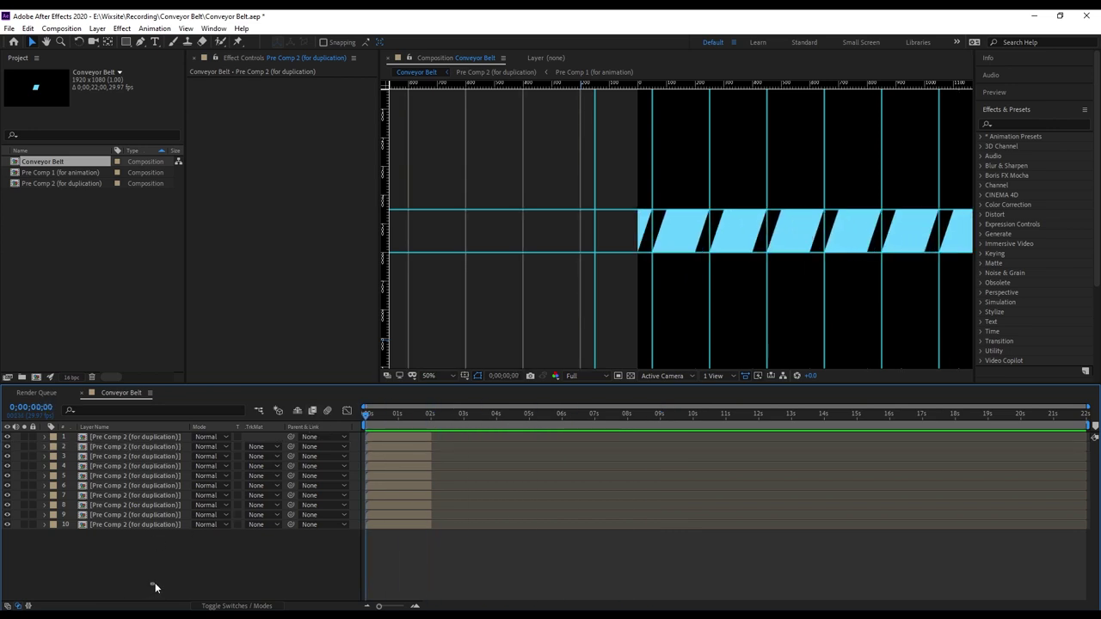
{"action": "left_click_drag", "start_coordinate": [176, 561], "coordinate": [83, 435]}
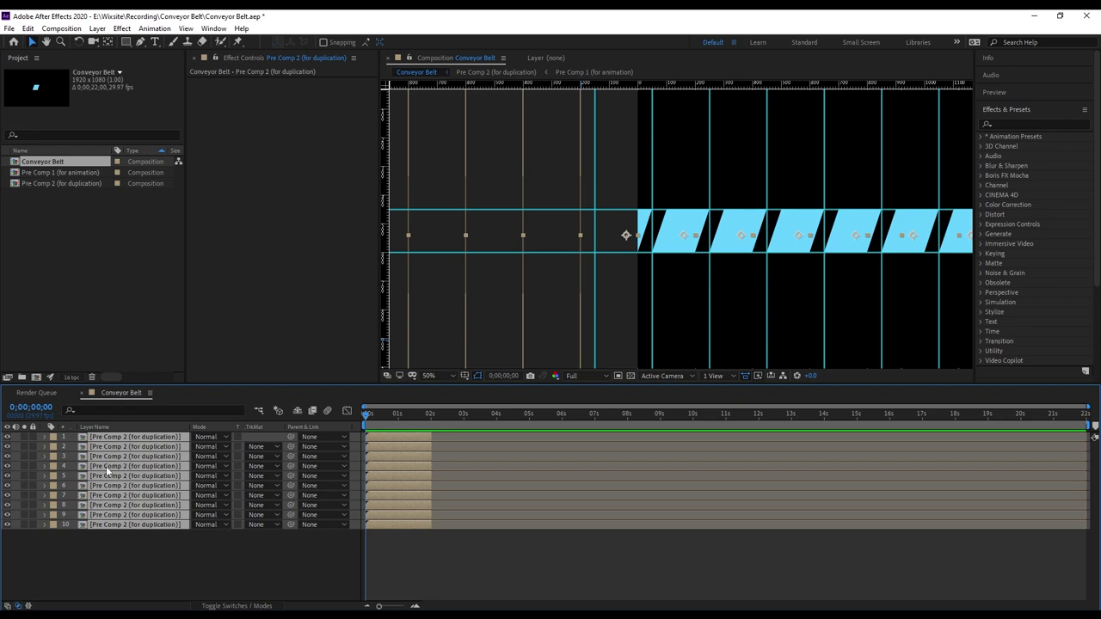
{"action": "right_click", "coordinate": [107, 471]}
{"action": "left_click", "coordinate": [167, 415]}
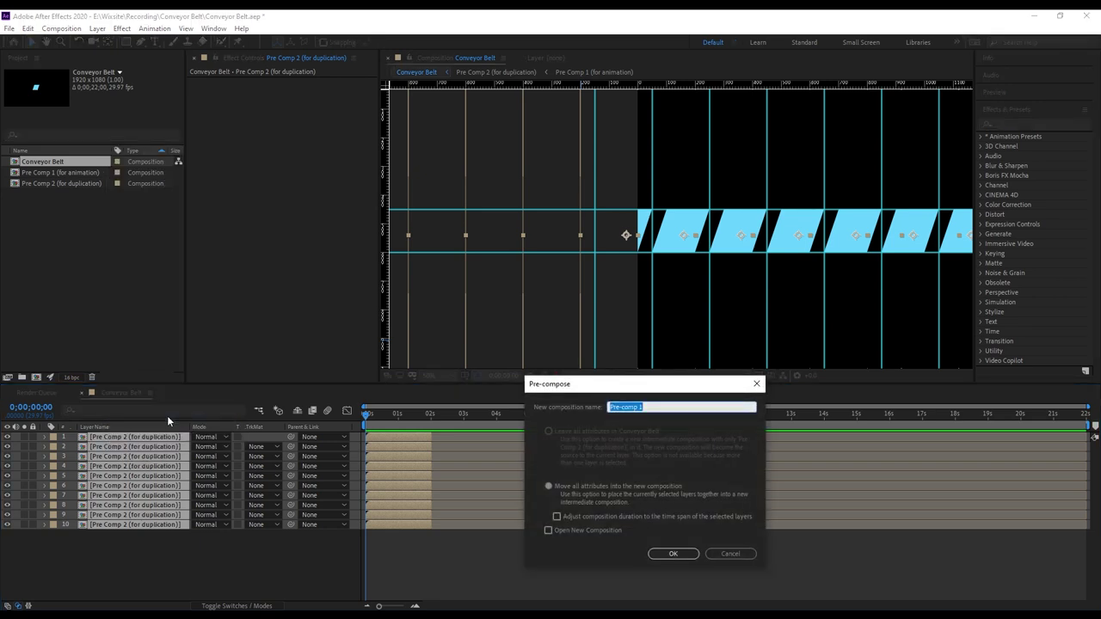
{"action": "type", "text": "Pre"}
{"action": "type", "text": "3"}
{"action": "left_click", "coordinate": [549, 488]}
{"action": "left_click", "coordinate": [674, 555]}
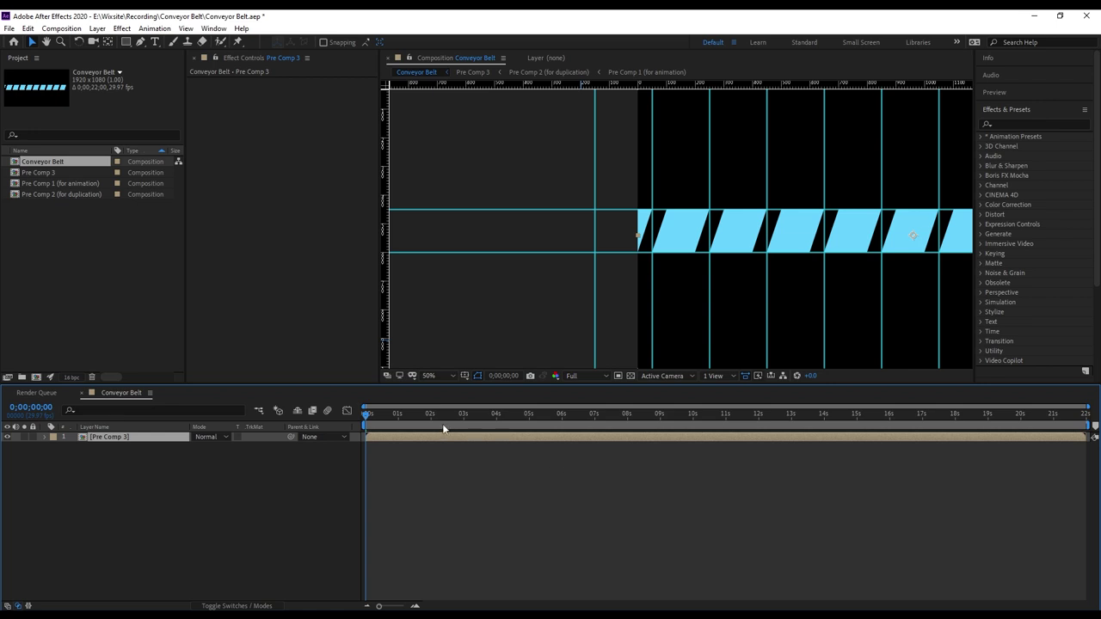
Step: Trim the Pre Comp 3 layer's out point to 2 seconds and pan the viewer left
{"action": "left_click", "coordinate": [430, 414]}
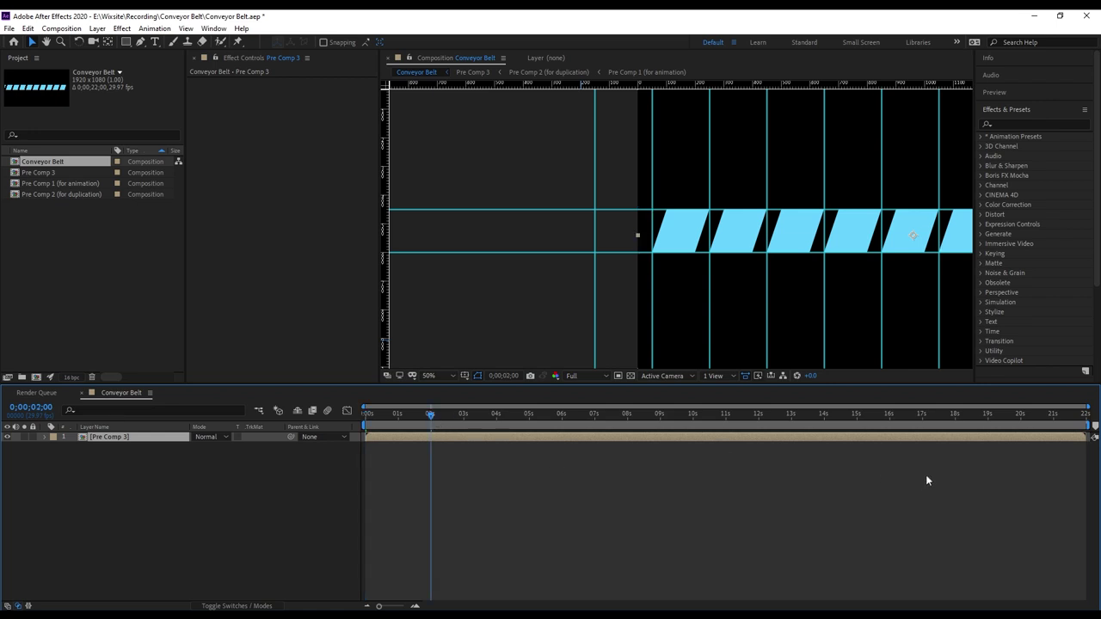
{"action": "left_click_drag", "start_coordinate": [1076, 437], "coordinate": [430, 438]}
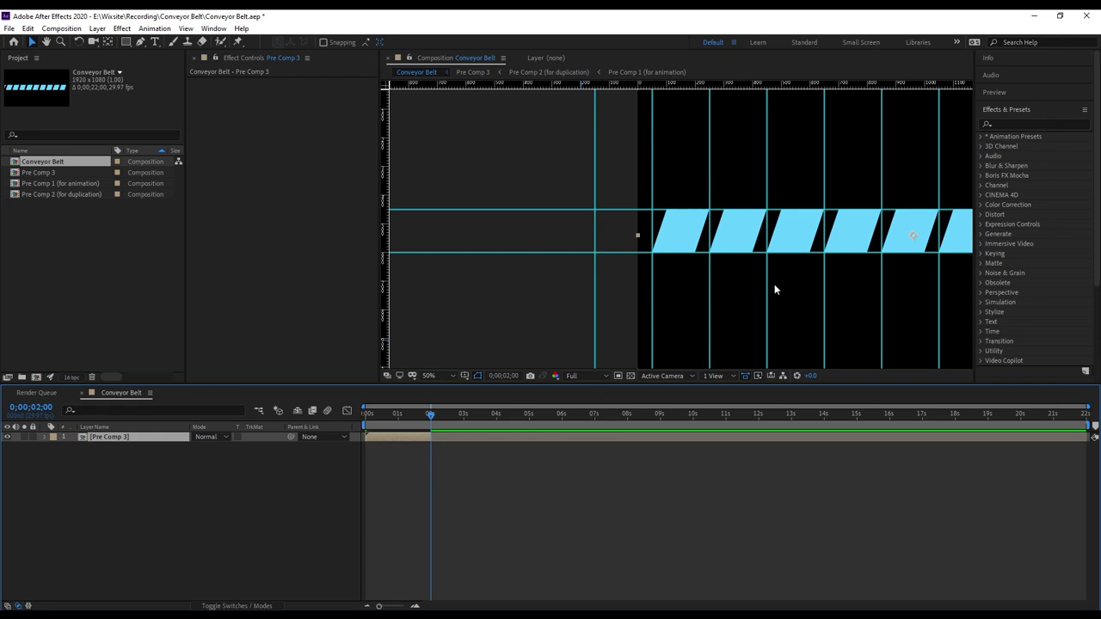
{"action": "key", "text": "h"}
{"action": "left_click_drag", "start_coordinate": [795, 280], "coordinate": [599, 283]}
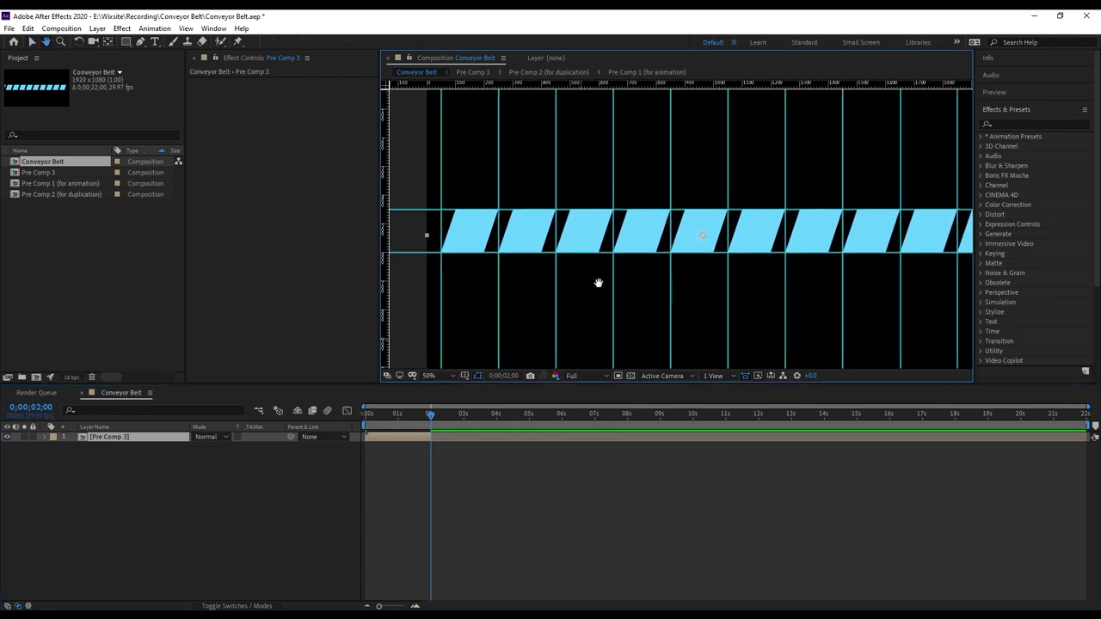
{"action": "key", "text": "v"}
Step: Duplicate Pre Comp 3 via Edit > Duplicate and start the copy at 2 seconds
{"action": "left_click", "coordinate": [107, 436]}
{"action": "left_click", "coordinate": [60, 29]}
{"action": "mouse_move", "coordinate": [28, 28]}
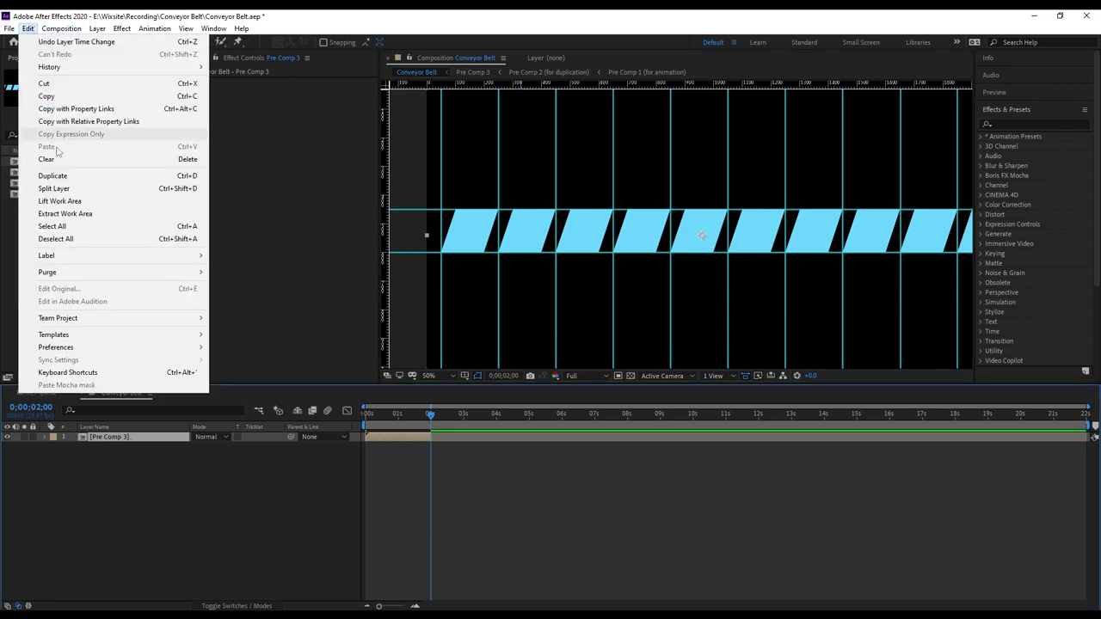
{"action": "left_click", "coordinate": [53, 175]}
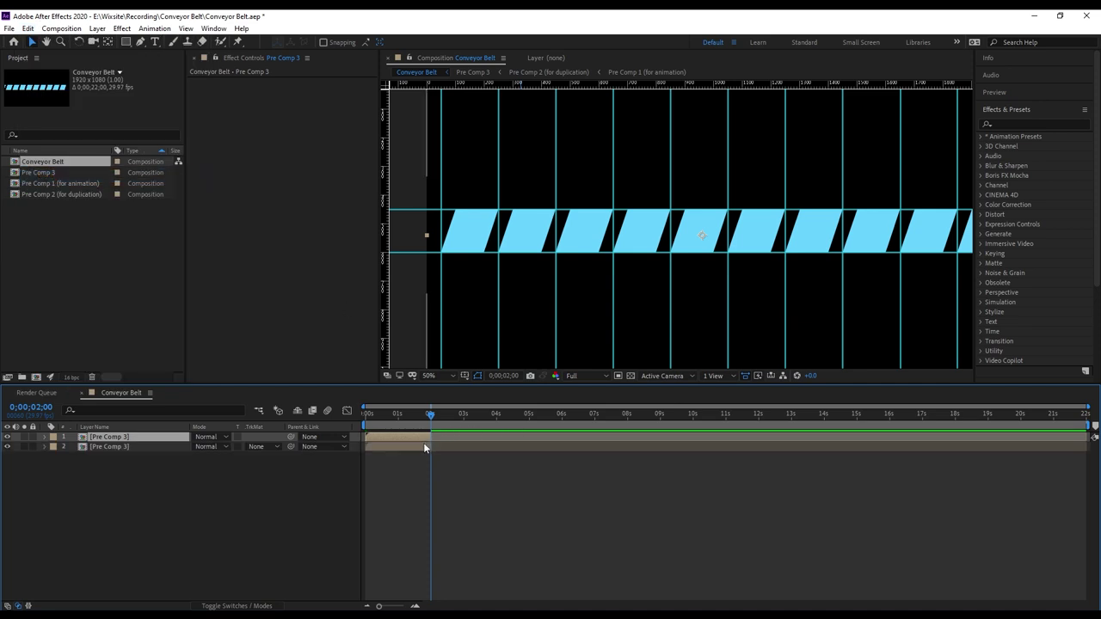
{"action": "mouse_move", "coordinate": [398, 440]}
{"action": "left_mouse_down"}
{"action": "mouse_move", "coordinate": [454, 436]}
{"action": "mouse_move", "coordinate": [367, 414]}
{"action": "left_mouse_up"}
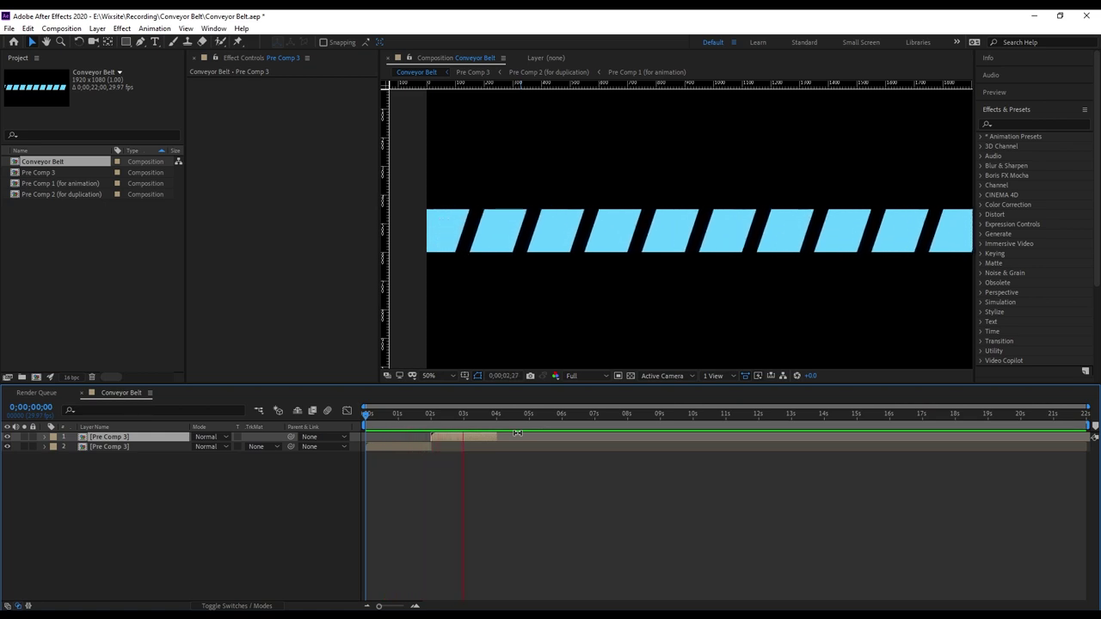
{"action": "key", "text": "space"}
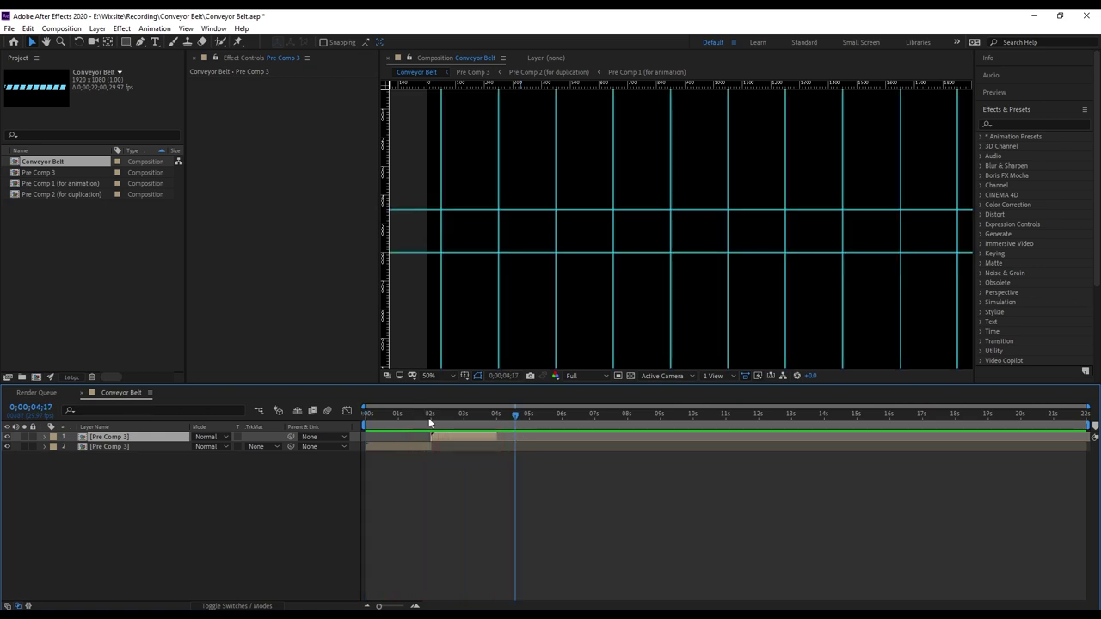
{"action": "key", "text": "Home"}
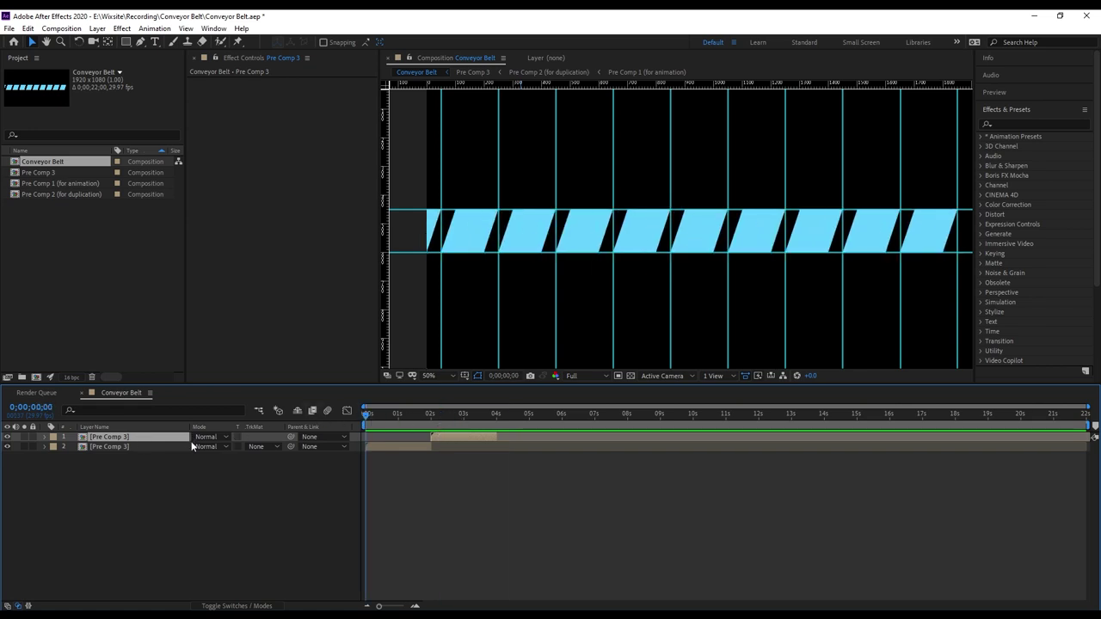
Step: Add three more copies offset to 4s, 6s and 8s, then preview the sequence
{"action": "key", "text": "ctrl+d"}
{"action": "left_click_drag", "start_coordinate": [460, 440], "coordinate": [586, 436]}
{"action": "key", "text": "ctrl+d"}
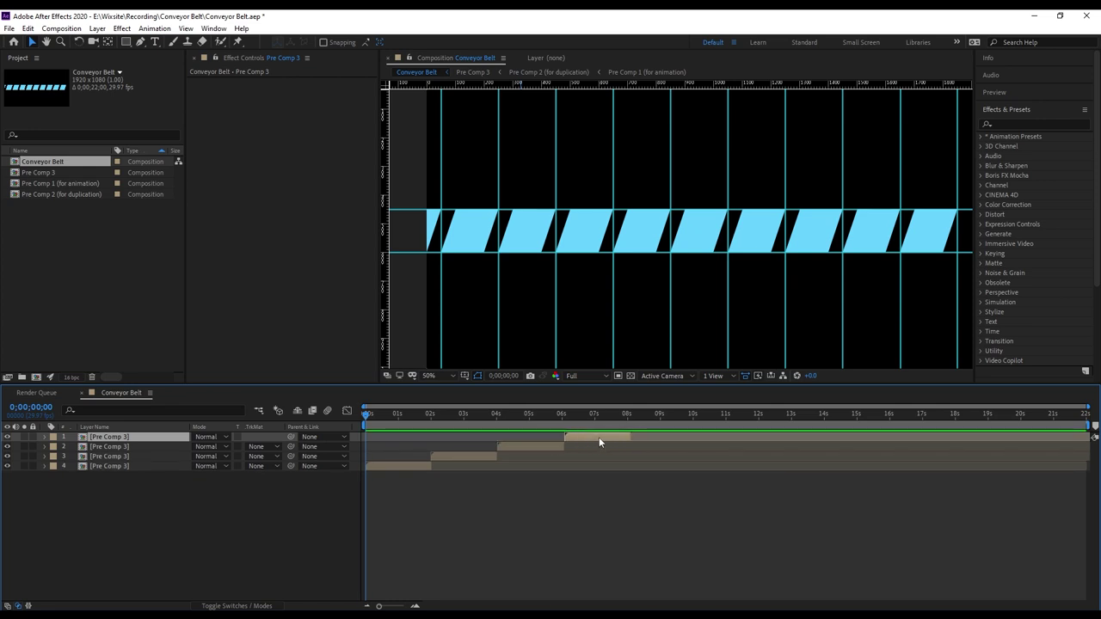
{"action": "key", "text": "ctrl+d"}
{"action": "left_click_drag", "start_coordinate": [597, 436], "coordinate": [664, 436]}
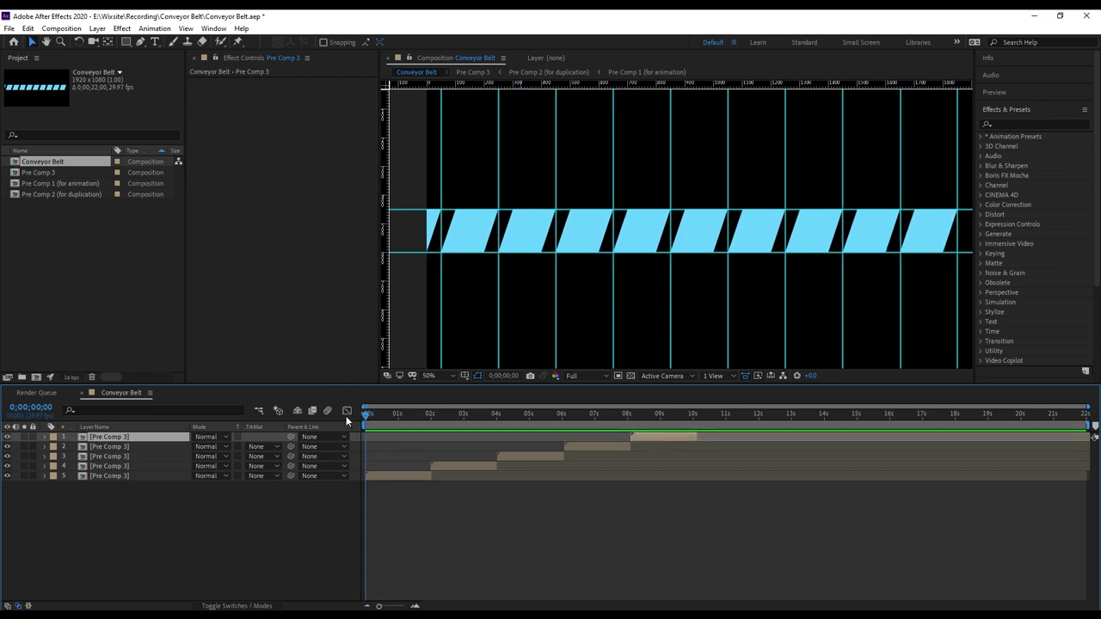
{"action": "key", "text": "space"}
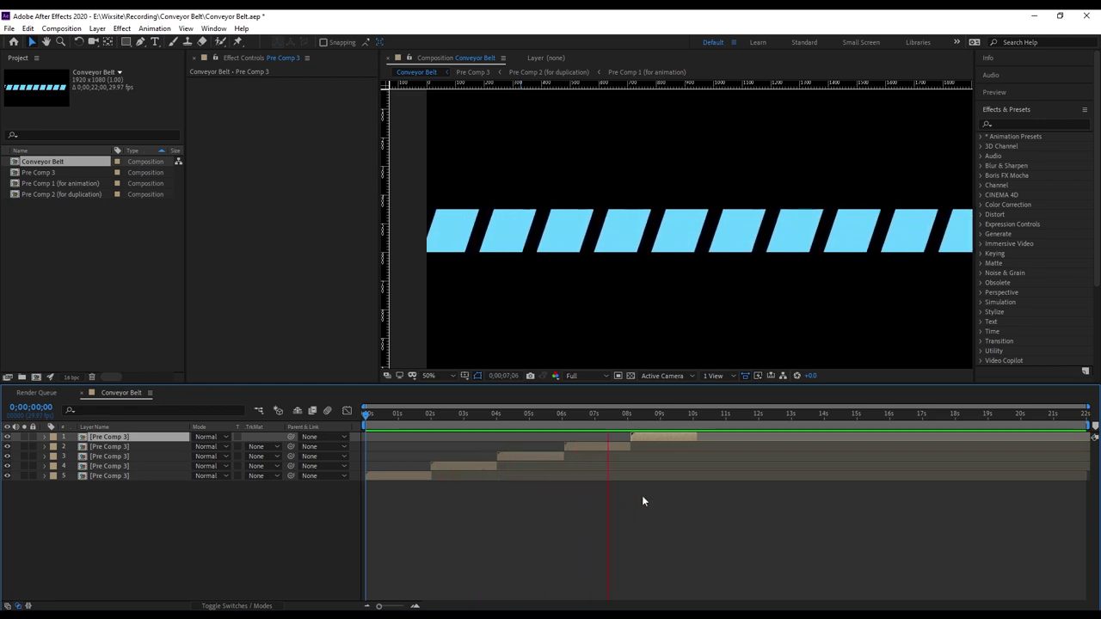
Step: Stop the preview and trim the work area so it ends at 10 seconds
{"action": "key", "text": "space"}
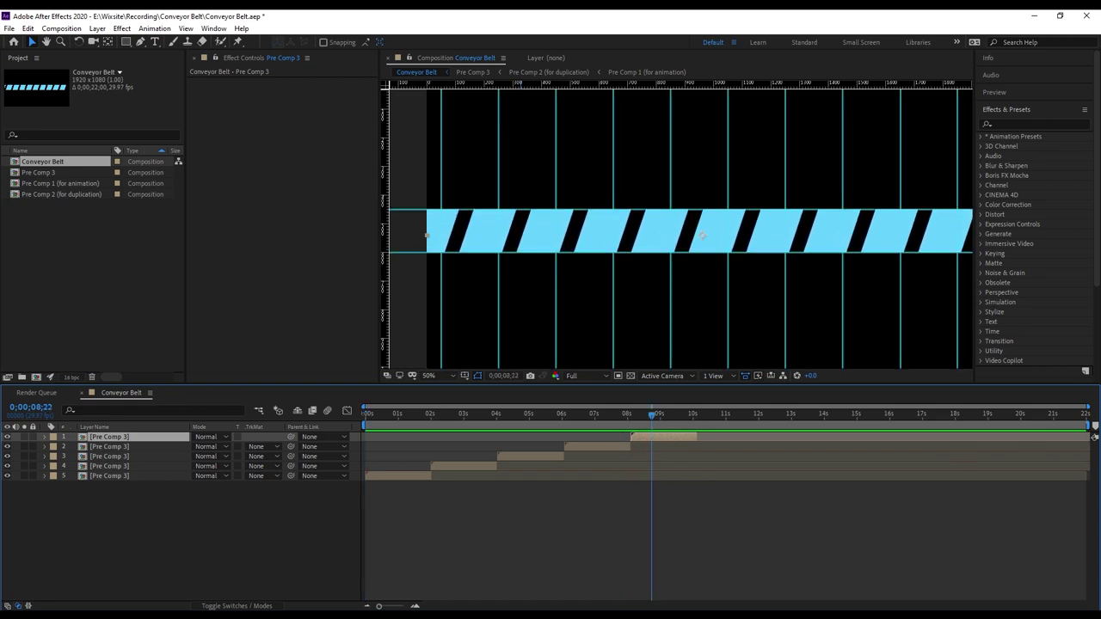
{"action": "left_click_drag", "start_coordinate": [1090, 426], "coordinate": [698, 438]}
{"action": "left_click_drag", "start_coordinate": [458, 415], "coordinate": [280, 415]}
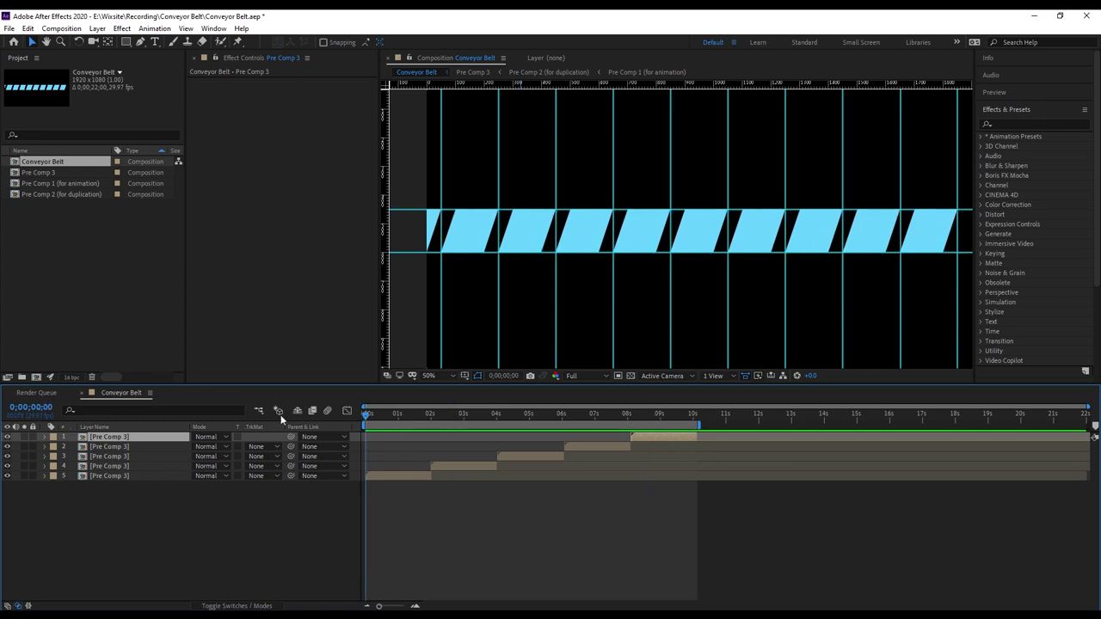
Step: Hide the guides, set magnification to Fit up to 100%, and preview the loop
{"action": "left_click", "coordinate": [186, 28]}
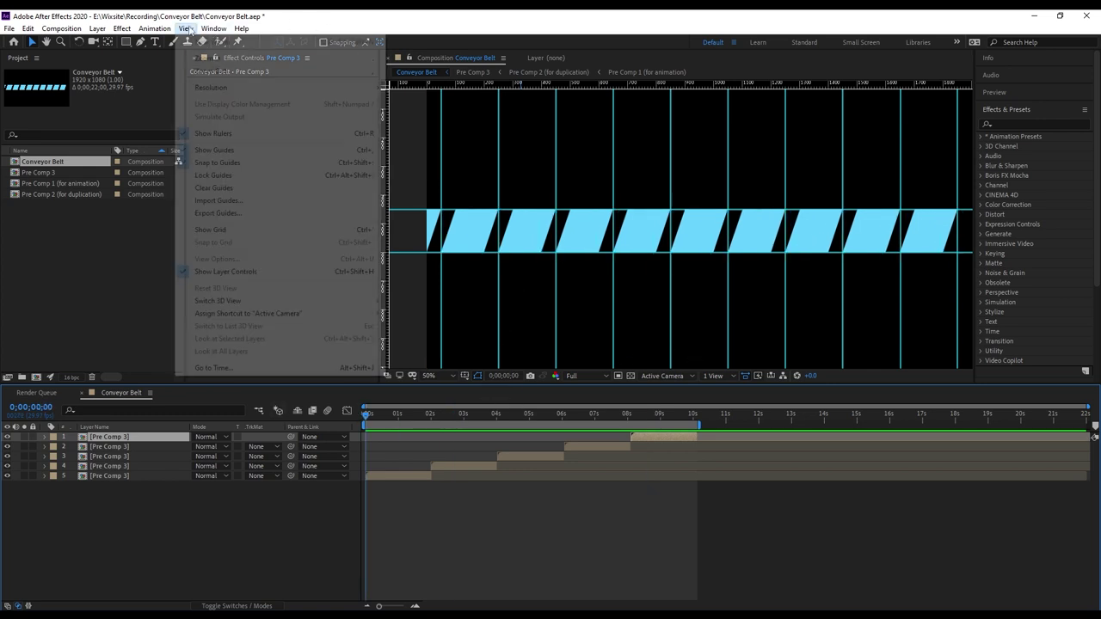
{"action": "left_click", "coordinate": [215, 150]}
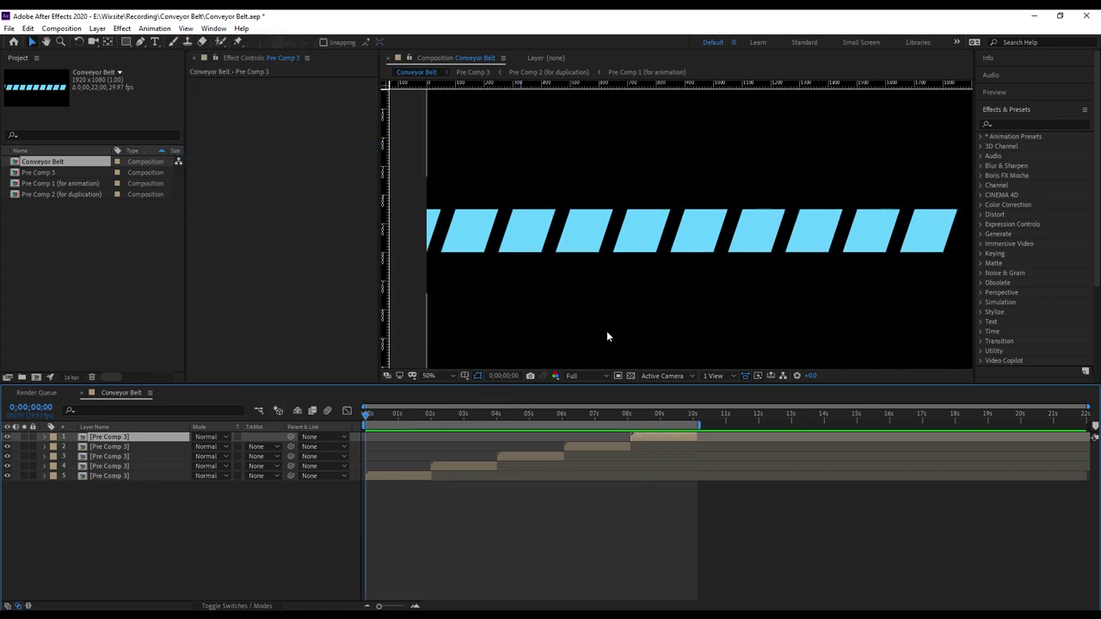
{"action": "left_click", "coordinate": [447, 375]}
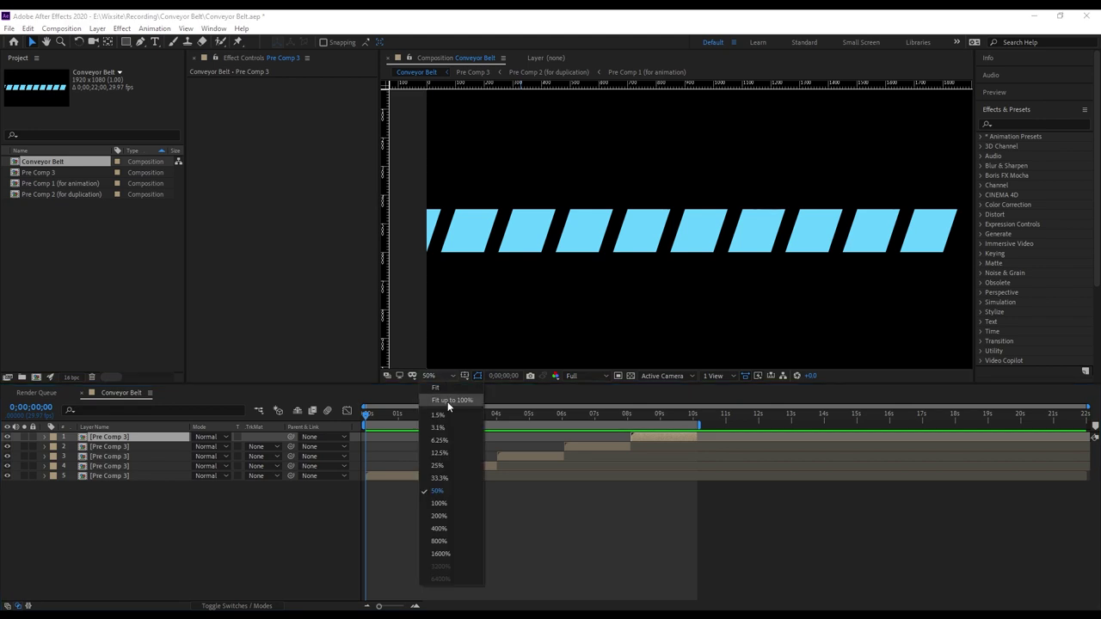
{"action": "left_click", "coordinate": [447, 401]}
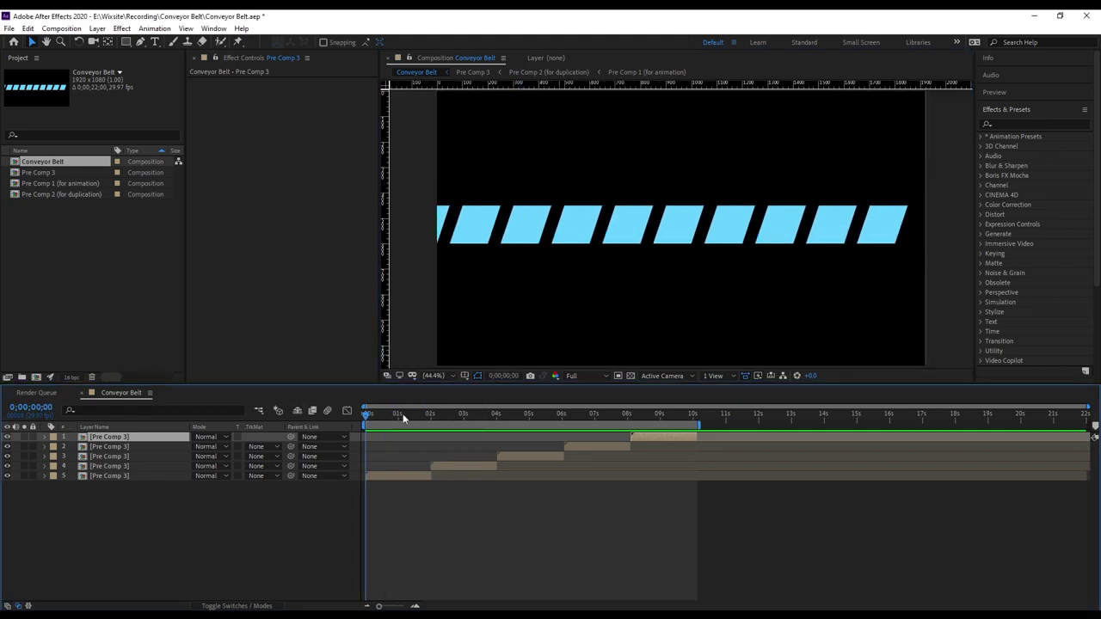
{"action": "key", "text": "space"}
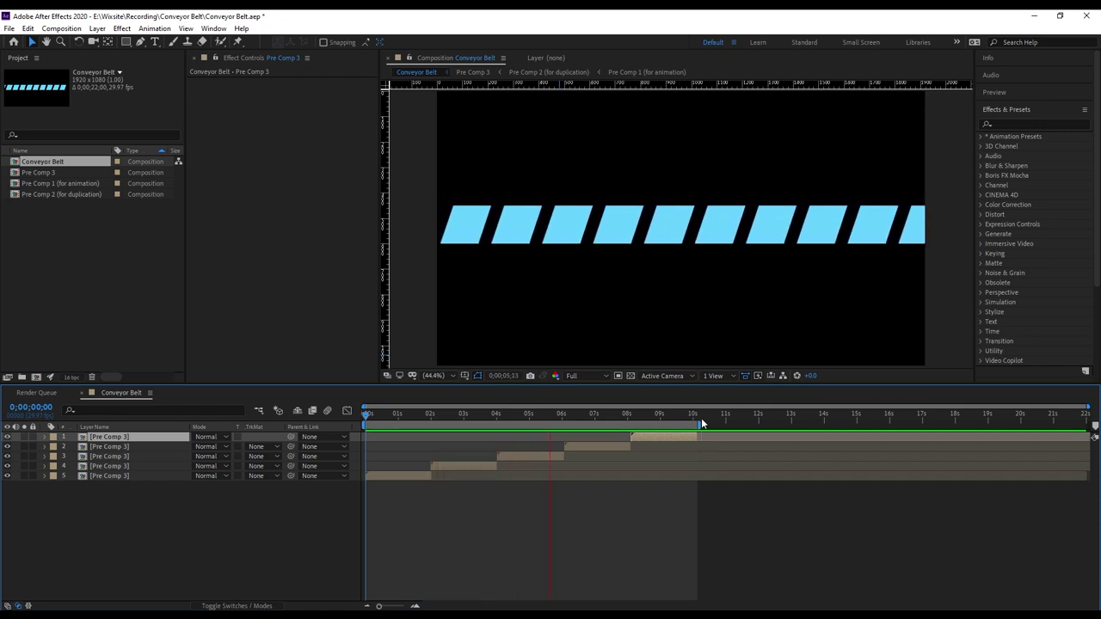
{"action": "key", "text": "space"}
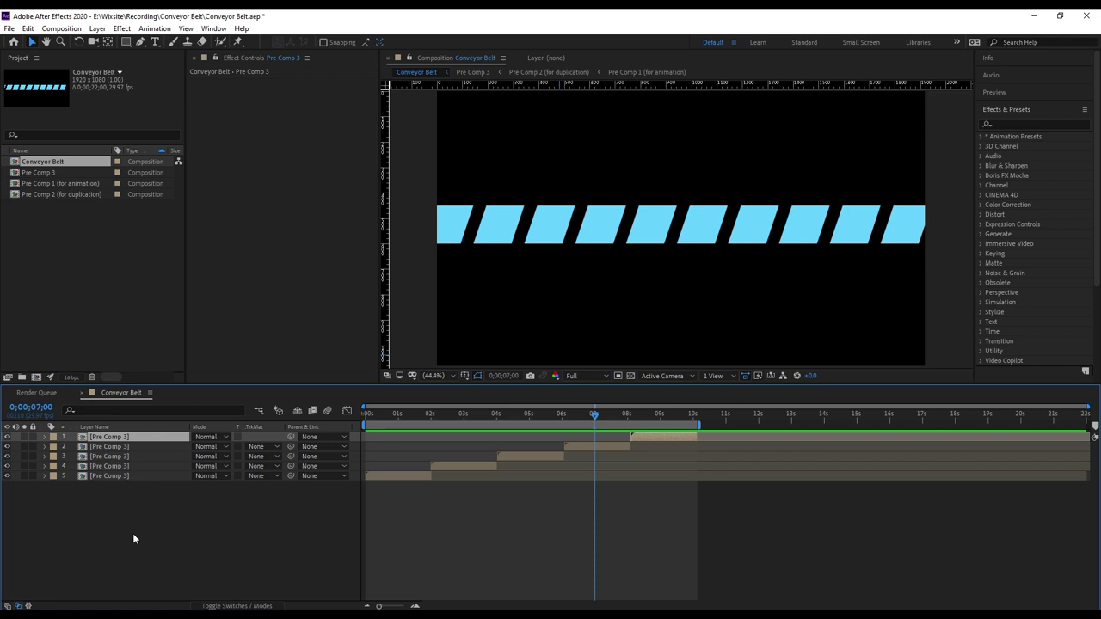
Step: Drill from Pre Comp 3 through Pre Comp 2 into Pre Comp 1 and select the Raw Image layer
{"action": "double_click", "coordinate": [82, 439]}
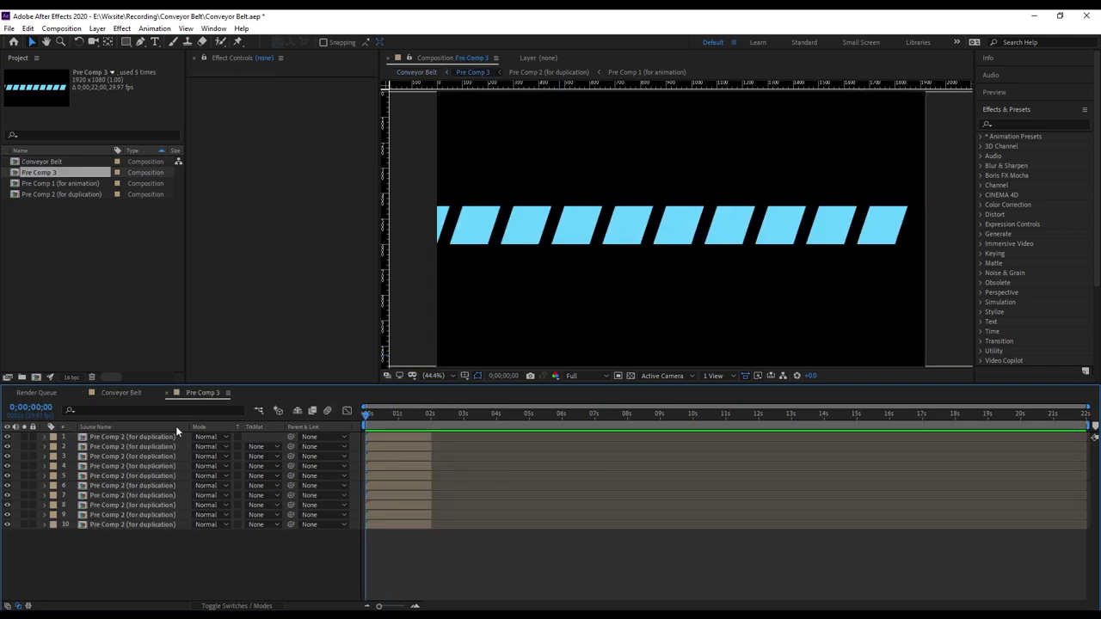
{"action": "double_click", "coordinate": [87, 437]}
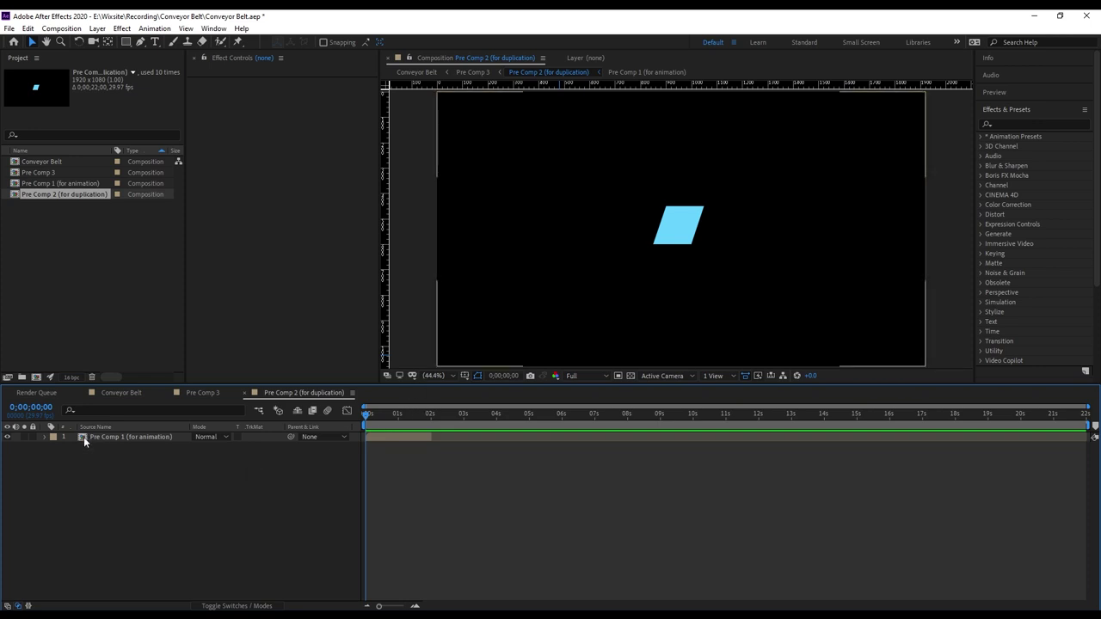
{"action": "double_click", "coordinate": [84, 437]}
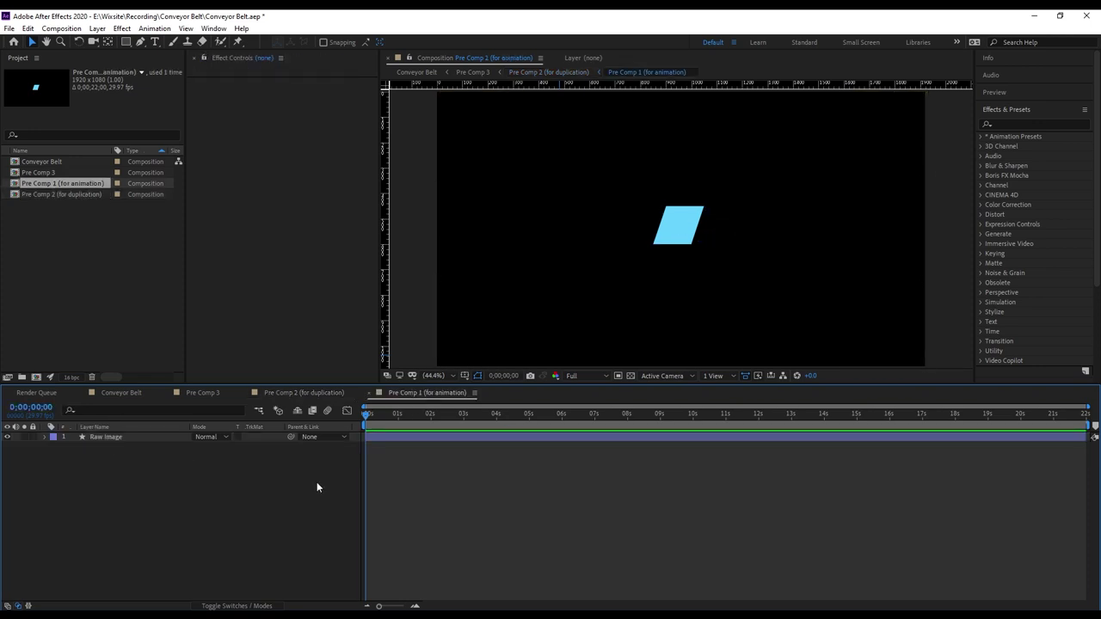
{"action": "left_click", "coordinate": [131, 439]}
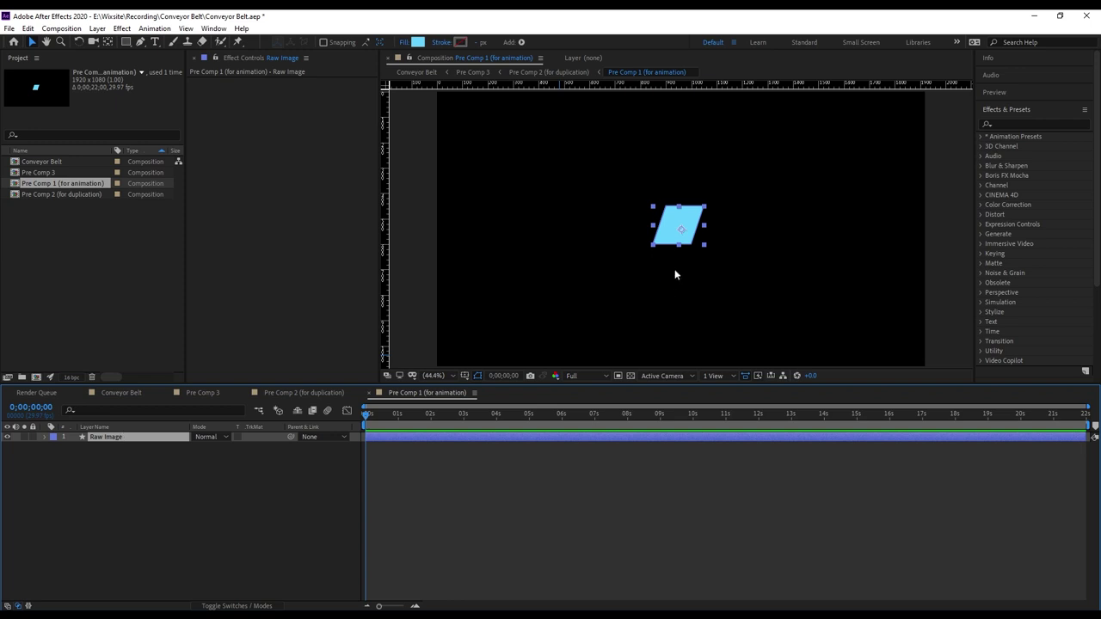
{"action": "scroll", "coordinate": [678, 266], "scroll_direction": "up", "scroll_amount": 4}
{"action": "scroll", "coordinate": [680, 257], "scroll_direction": "down", "scroll_amount": 2}
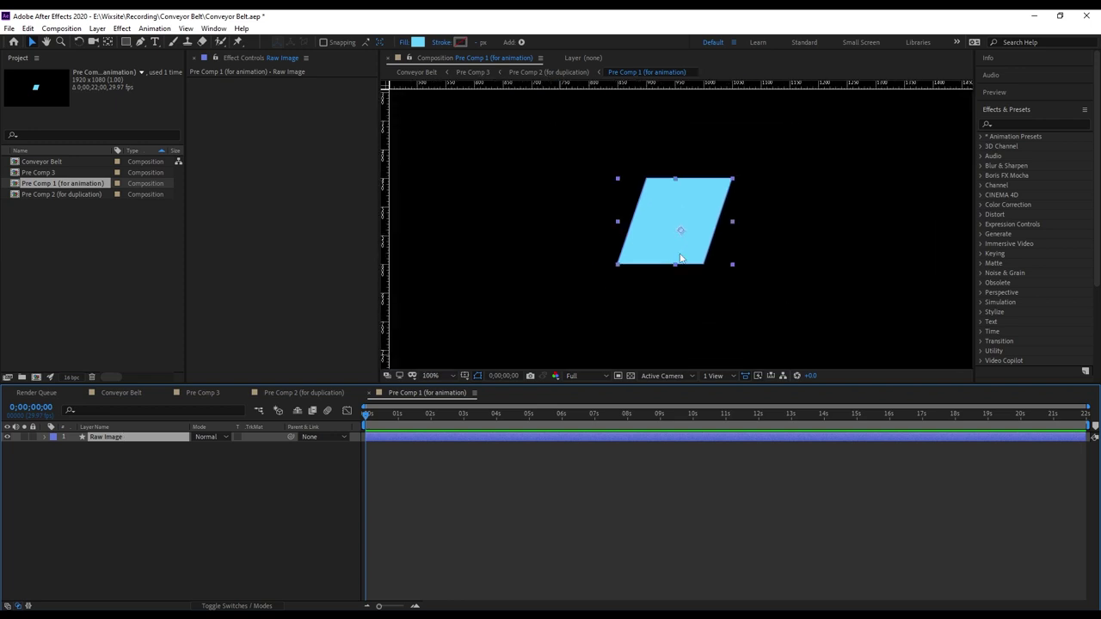
Step: Give the Raw Image shape a solid white (FFFFFF) stroke 4 px wide
{"action": "left_click", "coordinate": [443, 42]}
{"action": "left_click", "coordinate": [323, 296]}
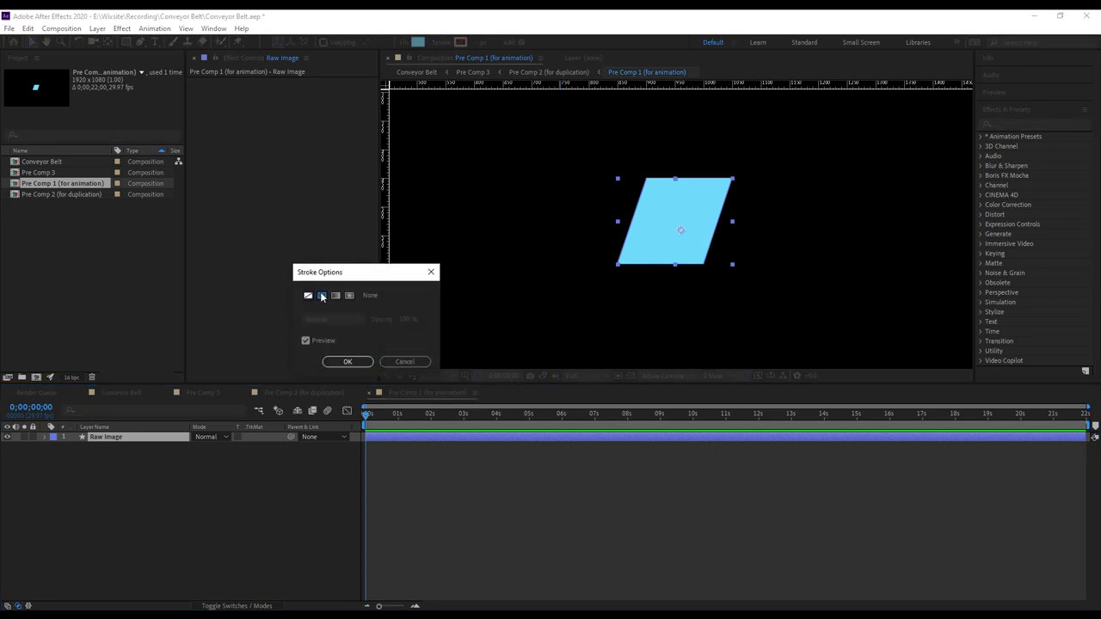
{"action": "left_click", "coordinate": [349, 362]}
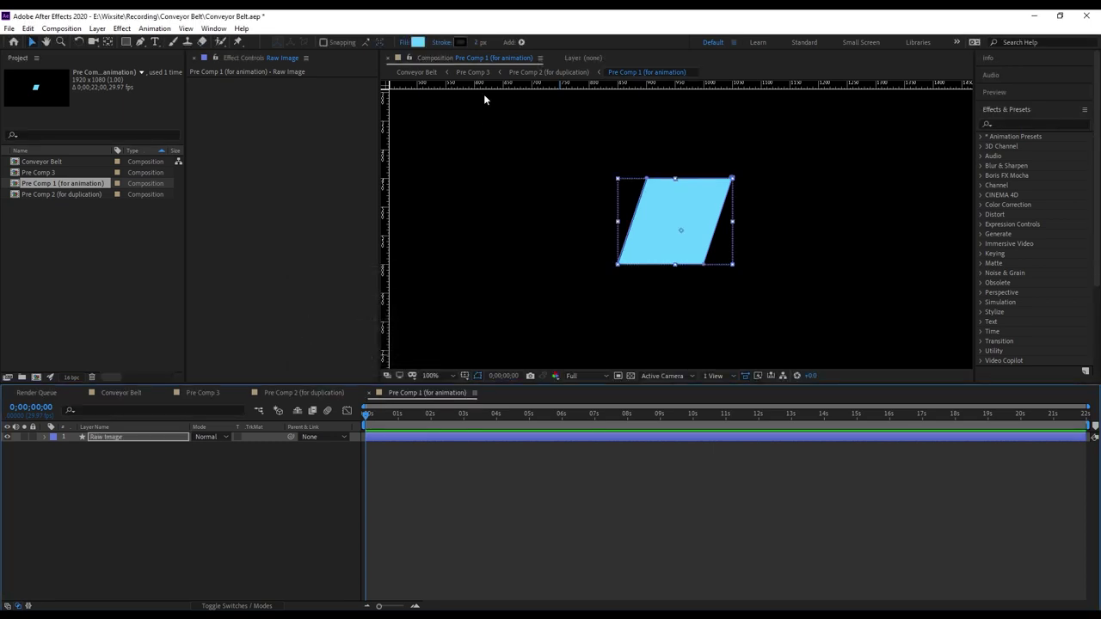
{"action": "left_click", "coordinate": [461, 43]}
{"action": "left_click", "coordinate": [37, 385]}
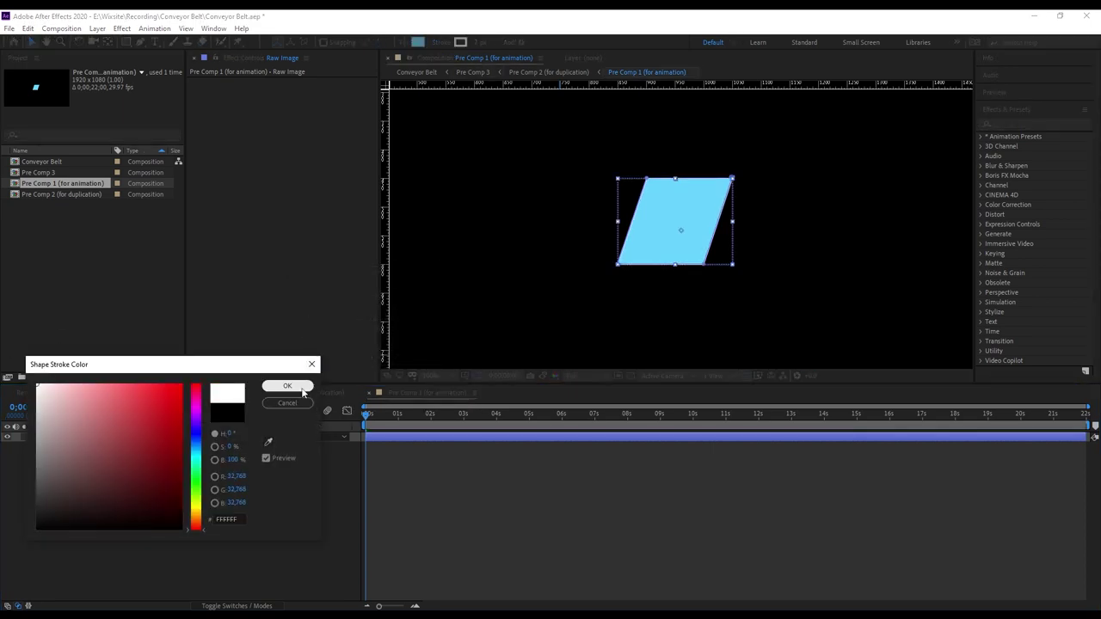
{"action": "left_click", "coordinate": [301, 389]}
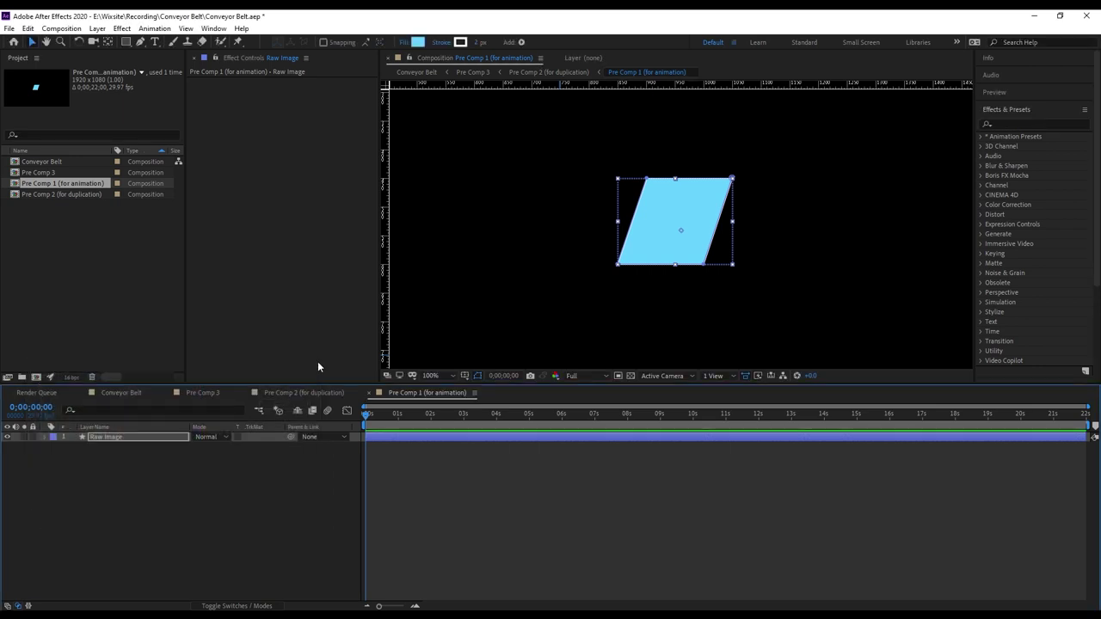
{"action": "left_click", "coordinate": [478, 42]}
{"action": "type", "text": "4"}
{"action": "key", "text": "Return"}
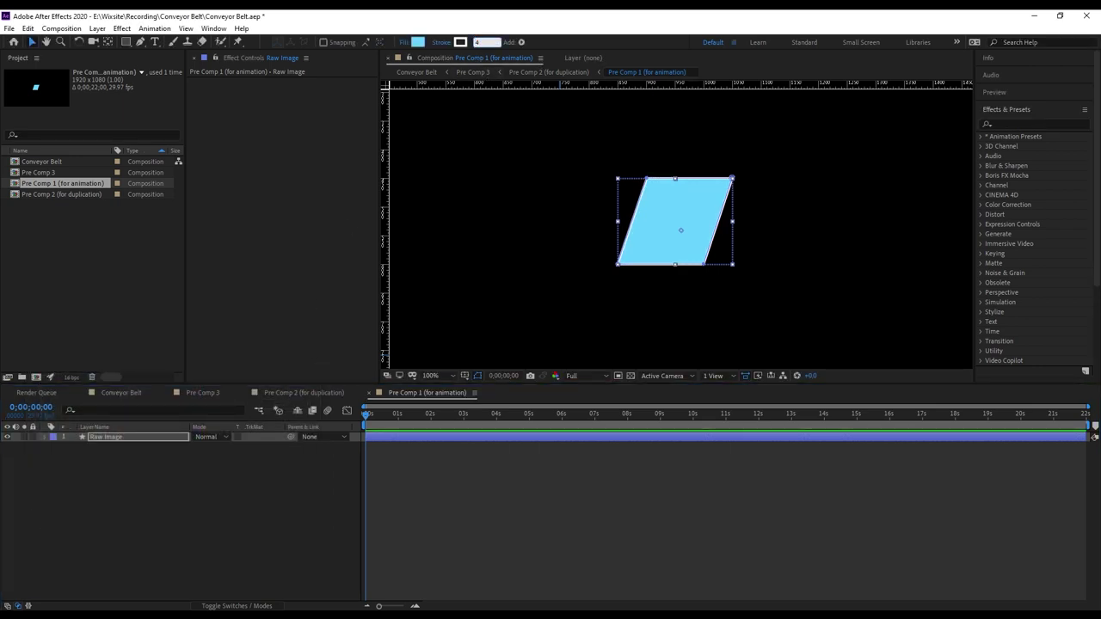
Step: Apply Noise HLS to the Raw Image layer with Lightness at 5%
{"action": "left_click", "coordinate": [1021, 124]}
{"action": "type", "text": "noise"}
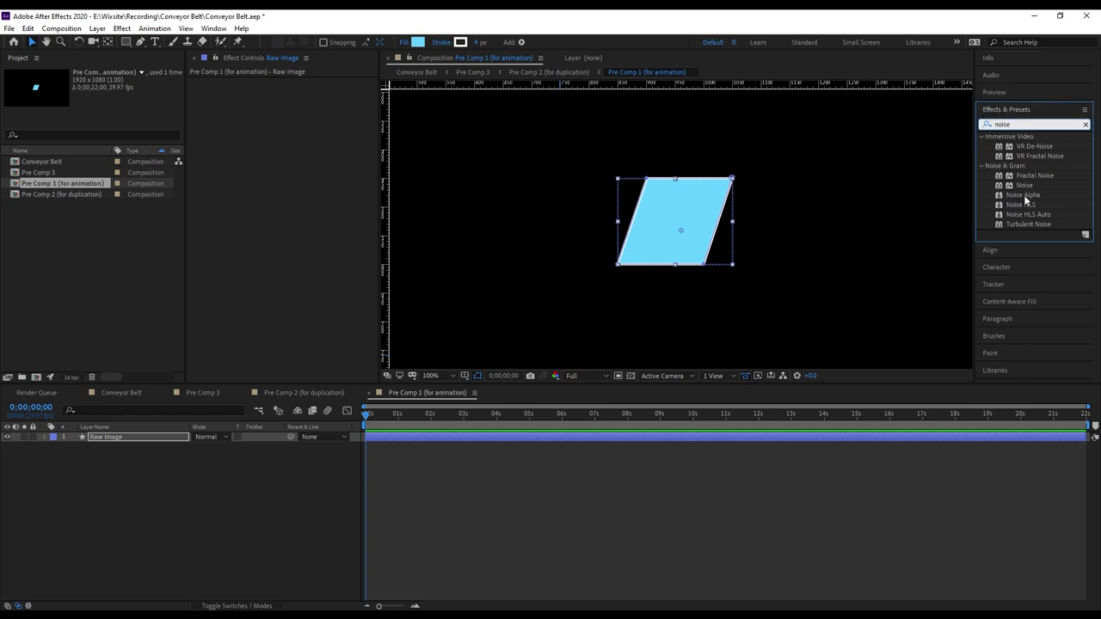
{"action": "left_click_drag", "start_coordinate": [1024, 206], "coordinate": [127, 440]}
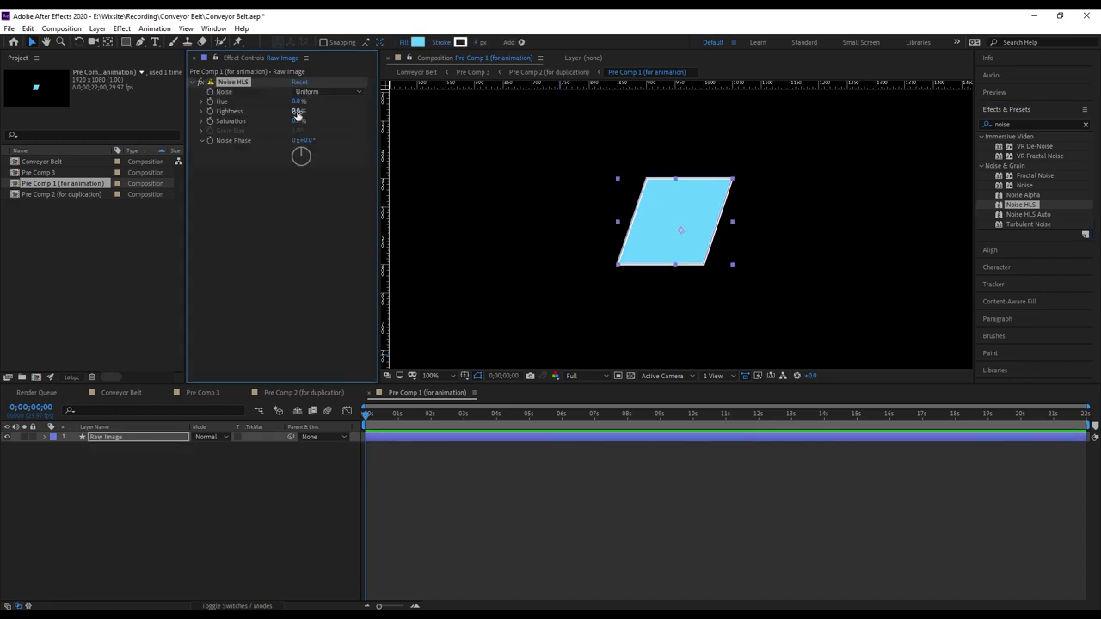
{"action": "left_click_drag", "start_coordinate": [298, 112], "coordinate": [300, 112]}
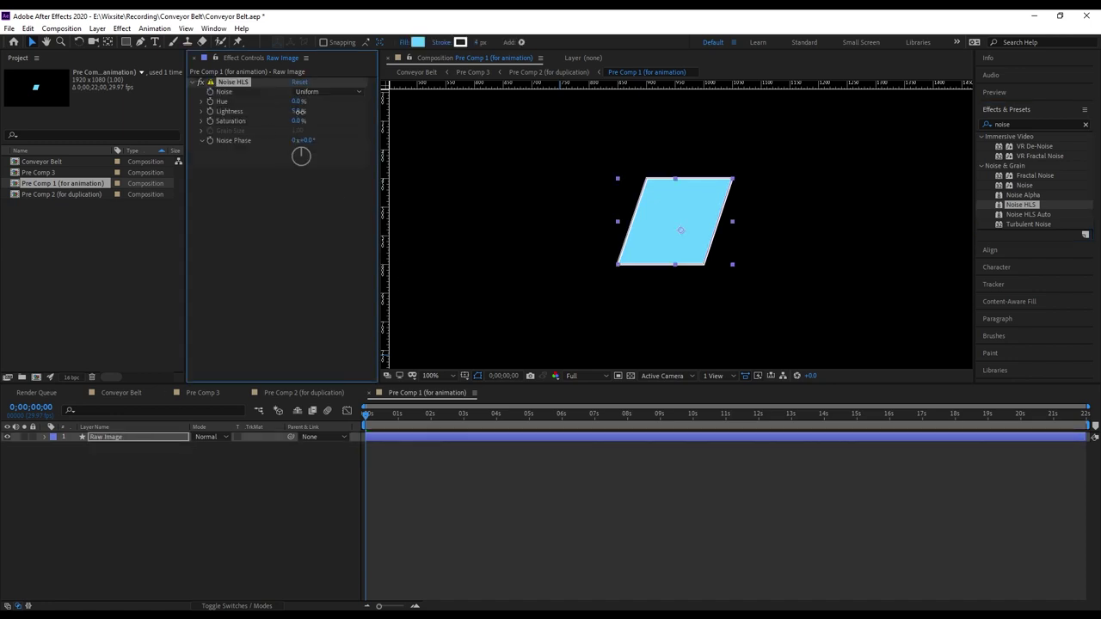
{"action": "left_click", "coordinate": [222, 522]}
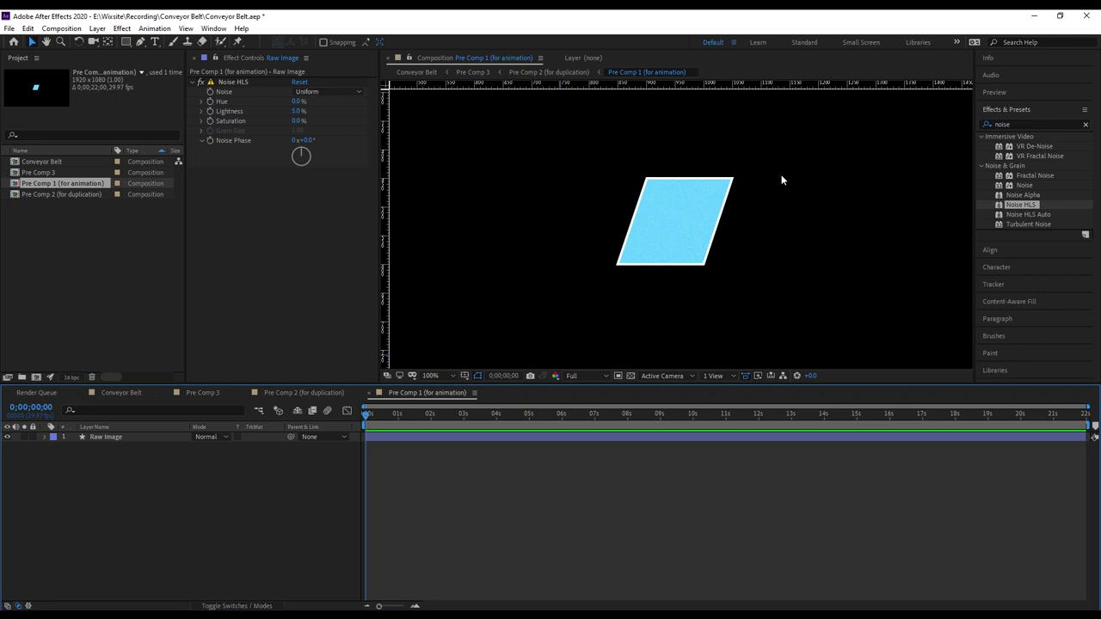
Step: Apply Bevel Alpha to the Raw Image layer with Edge Thickness 9.10
{"action": "left_click", "coordinate": [1031, 109]}
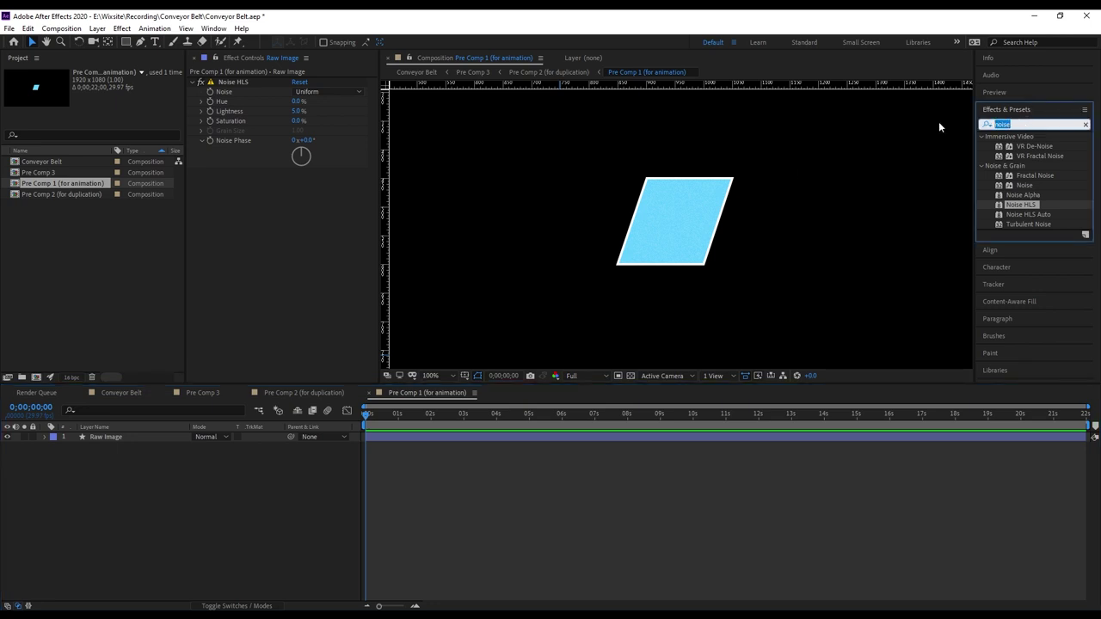
{"action": "type", "text": "bevel"}
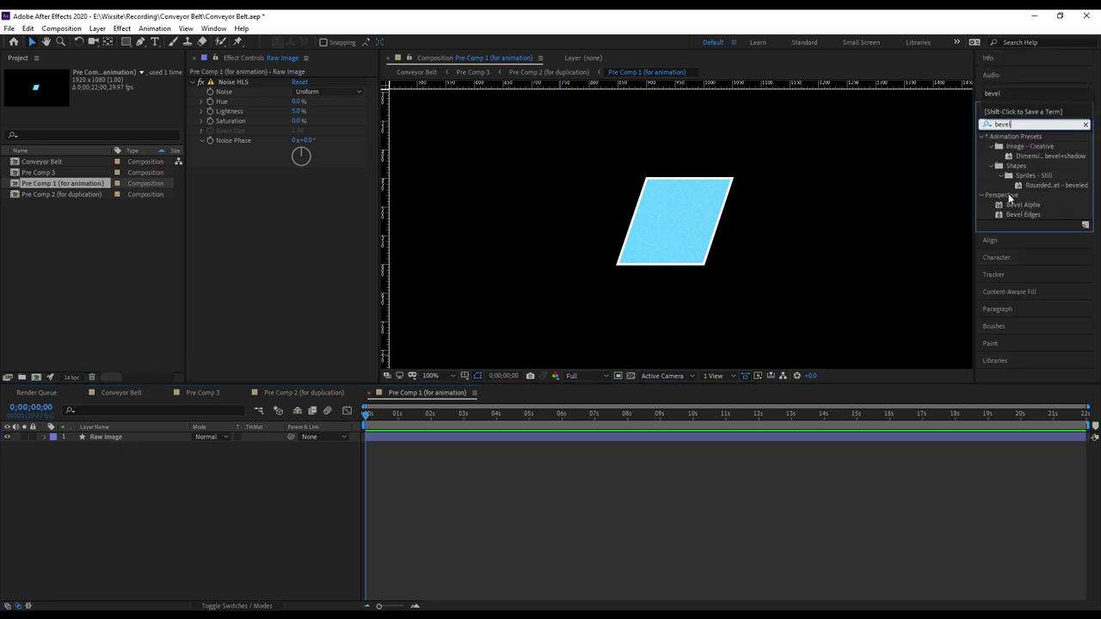
{"action": "mouse_move", "coordinate": [1022, 205]}
{"action": "left_mouse_down"}
{"action": "mouse_move", "coordinate": [58, 476]}
{"action": "mouse_move", "coordinate": [108, 439]}
{"action": "left_mouse_up"}
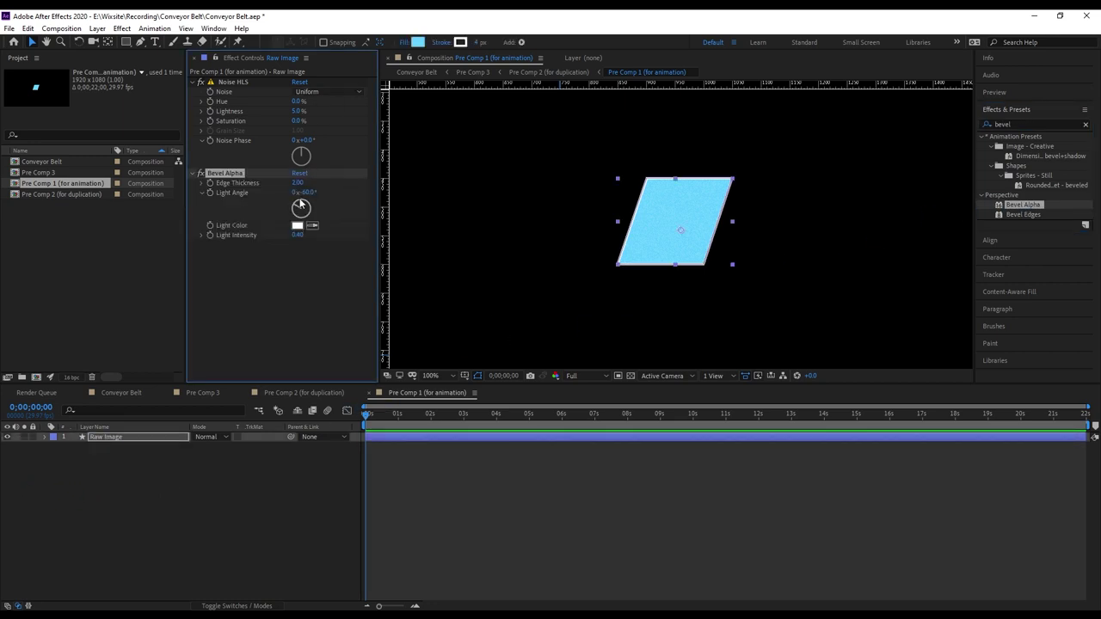
{"action": "left_click_drag", "start_coordinate": [298, 183], "coordinate": [336, 183]}
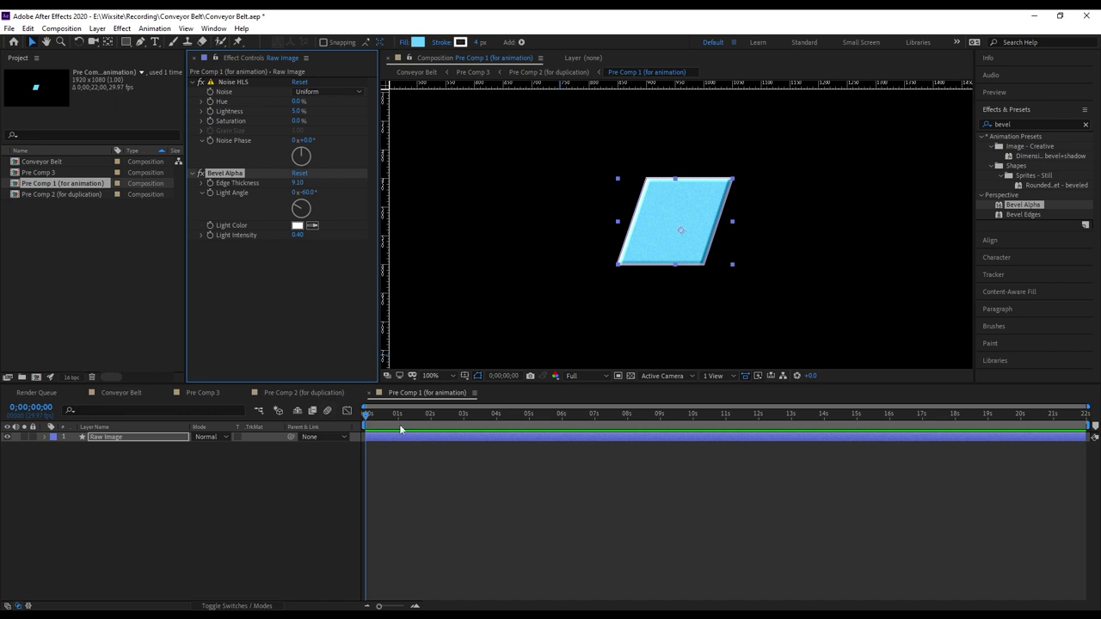
Step: Switch to the Conveyor Belt composition and briefly preview the animation
{"action": "left_click", "coordinate": [123, 394]}
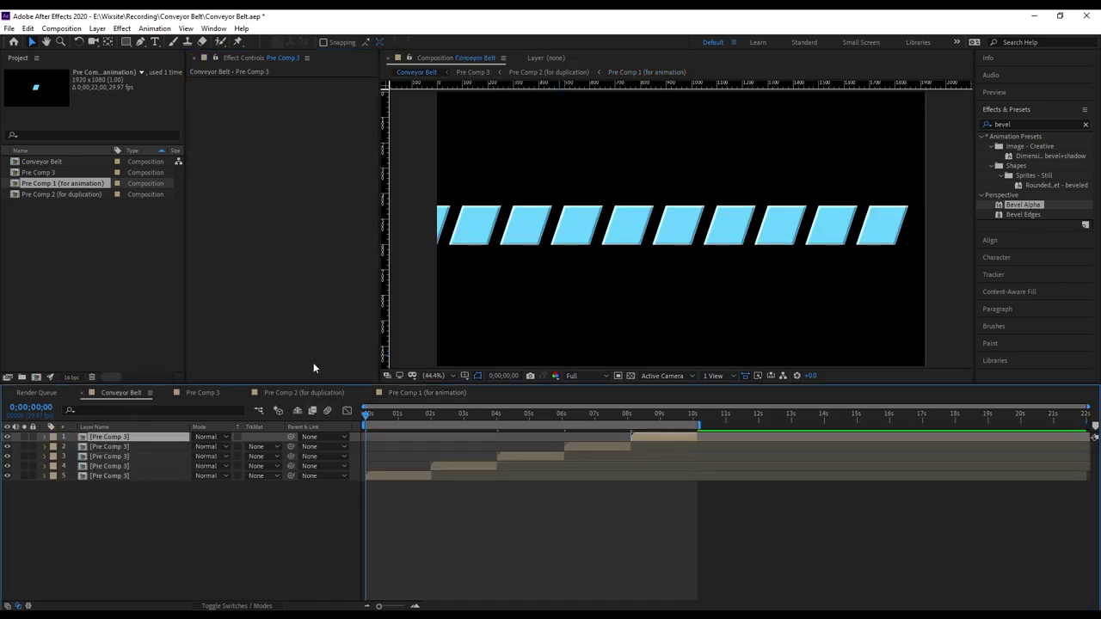
{"action": "key", "text": "space"}
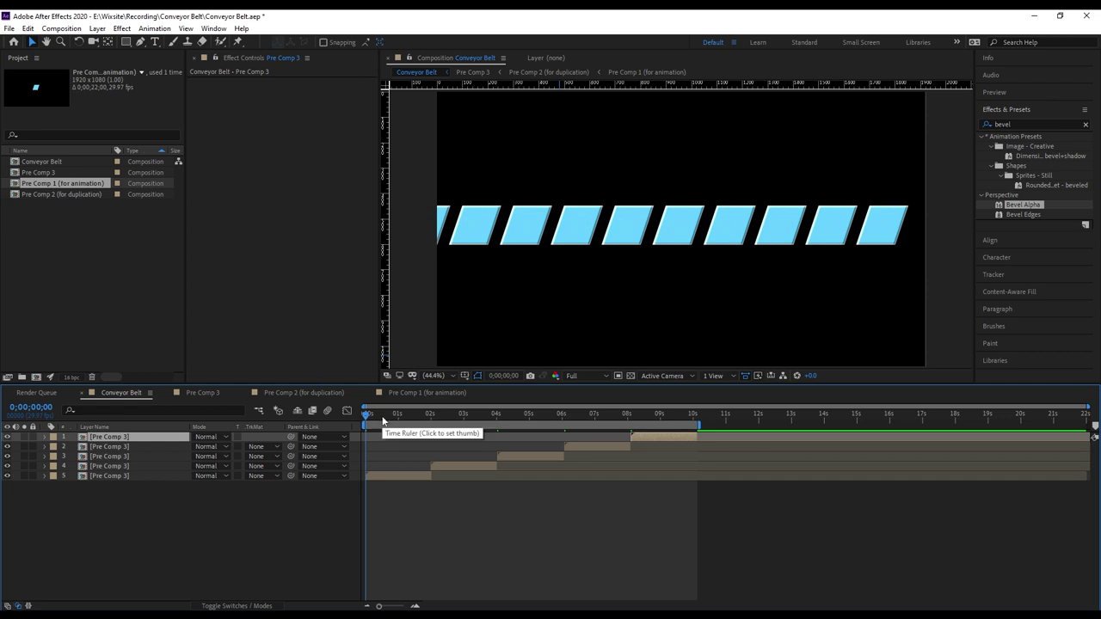
{"action": "key", "text": "space"}
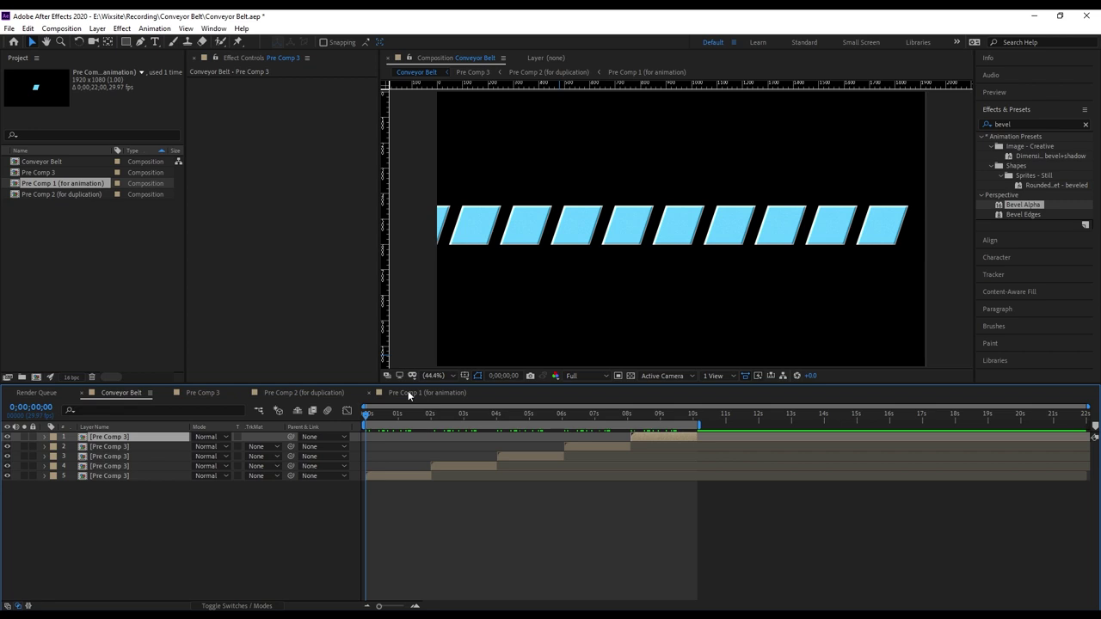
Step: Inspect Pre Comp 2 (for duplication) at its first frame, then return to Conveyor Belt
{"action": "left_click", "coordinate": [312, 393]}
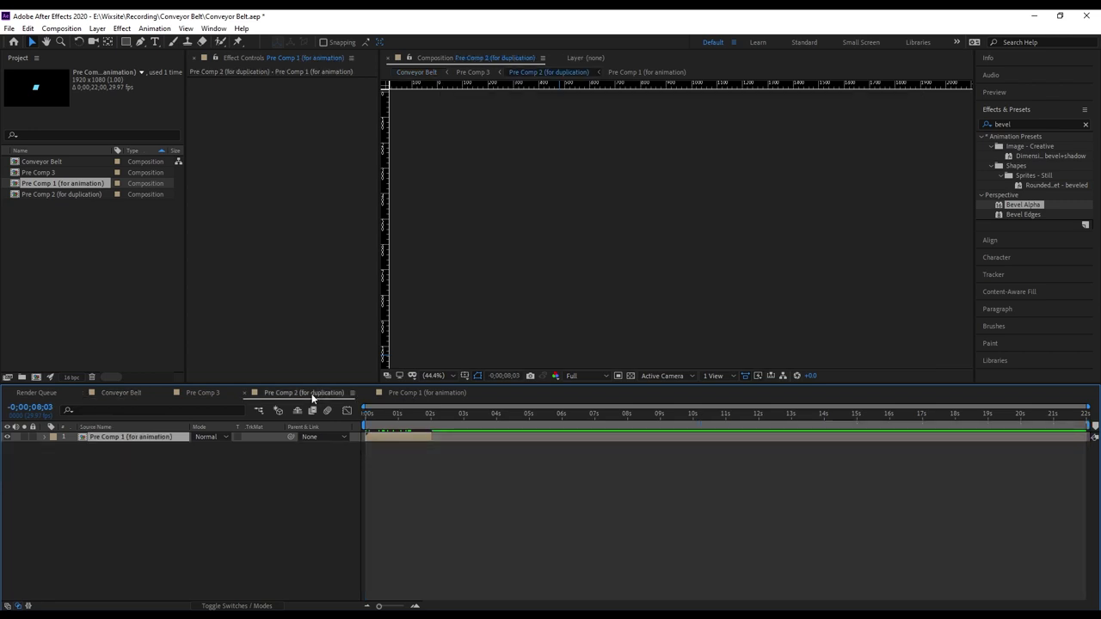
{"action": "mouse_move", "coordinate": [405, 413]}
{"action": "left_mouse_down"}
{"action": "mouse_move", "coordinate": [386, 413]}
{"action": "mouse_move", "coordinate": [397, 413]}
{"action": "left_mouse_up"}
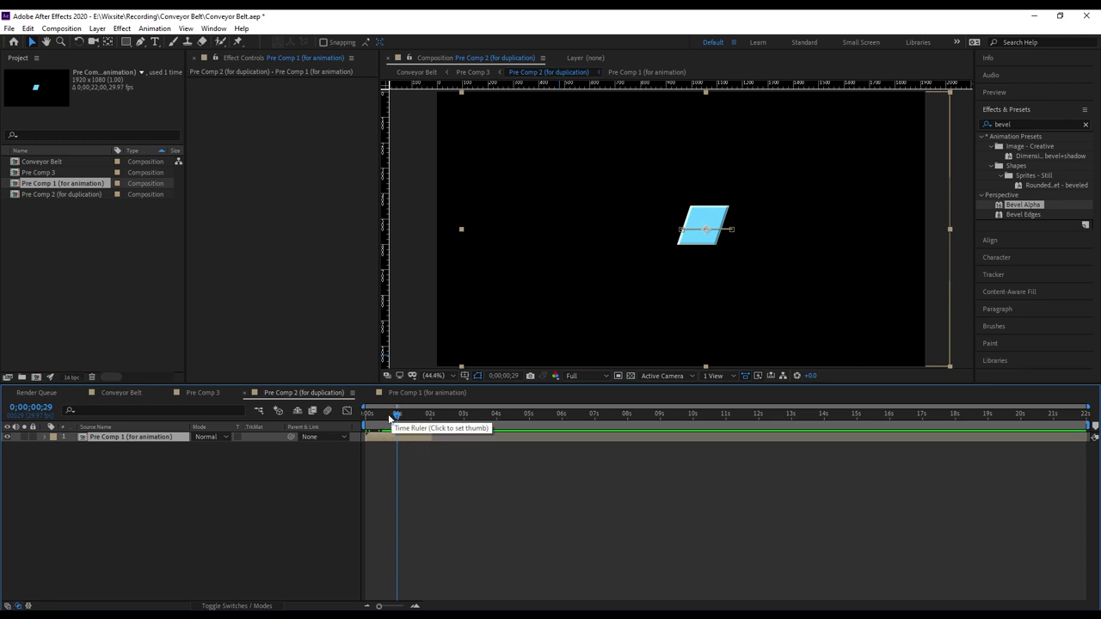
{"action": "left_click_drag", "start_coordinate": [397, 413], "coordinate": [367, 412]}
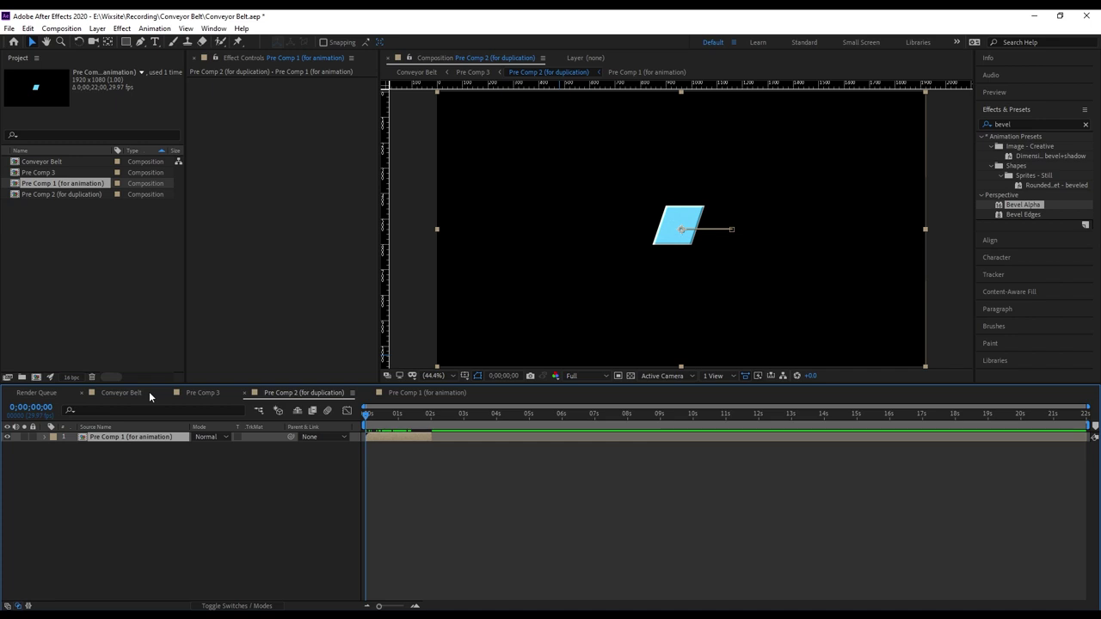
{"action": "left_click", "coordinate": [149, 391]}
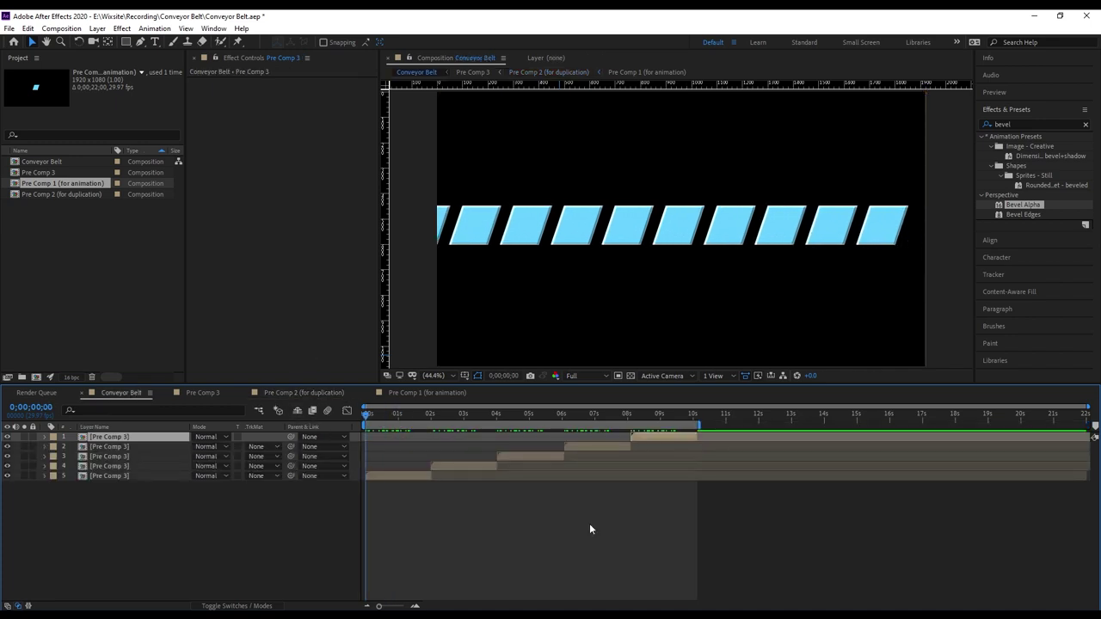
Step: Play the Conveyor Belt preview to watch the bevelled parallelograms slide across
{"action": "key", "text": "space"}
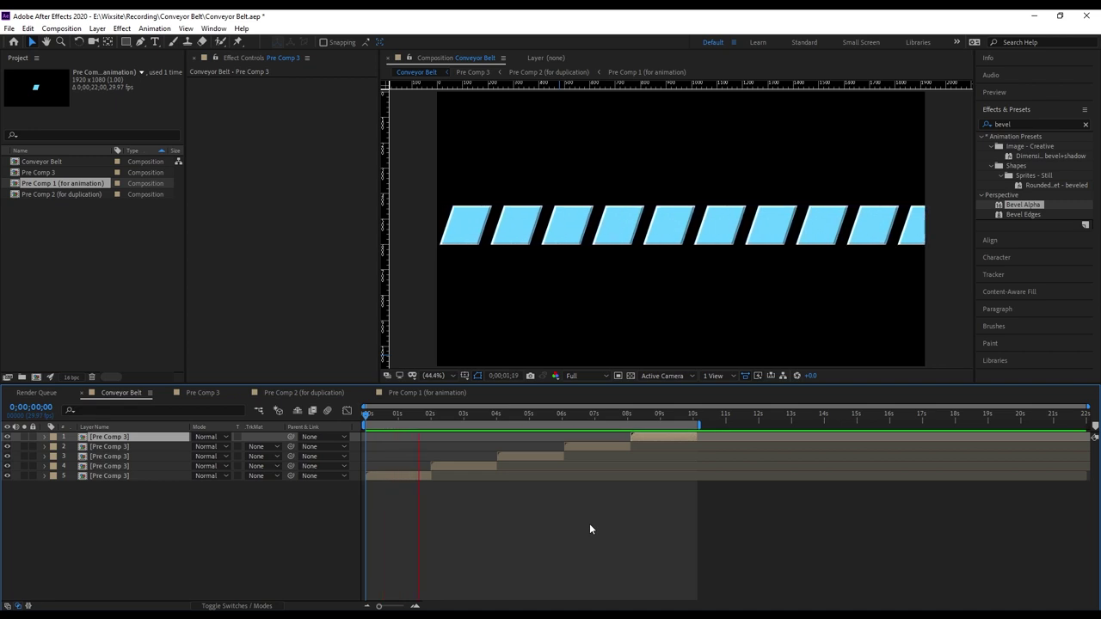